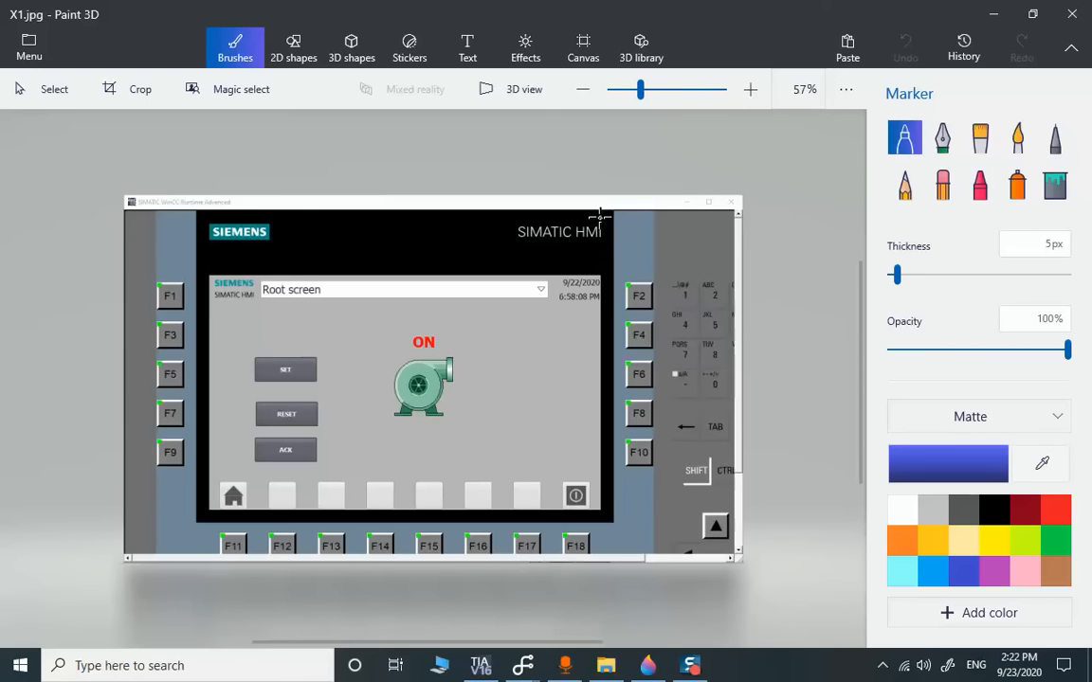
View the introductory images X2.jpg and X3.jpg one after the other, closing the previous image each time
click(1072, 13)
double_click(222, 188)
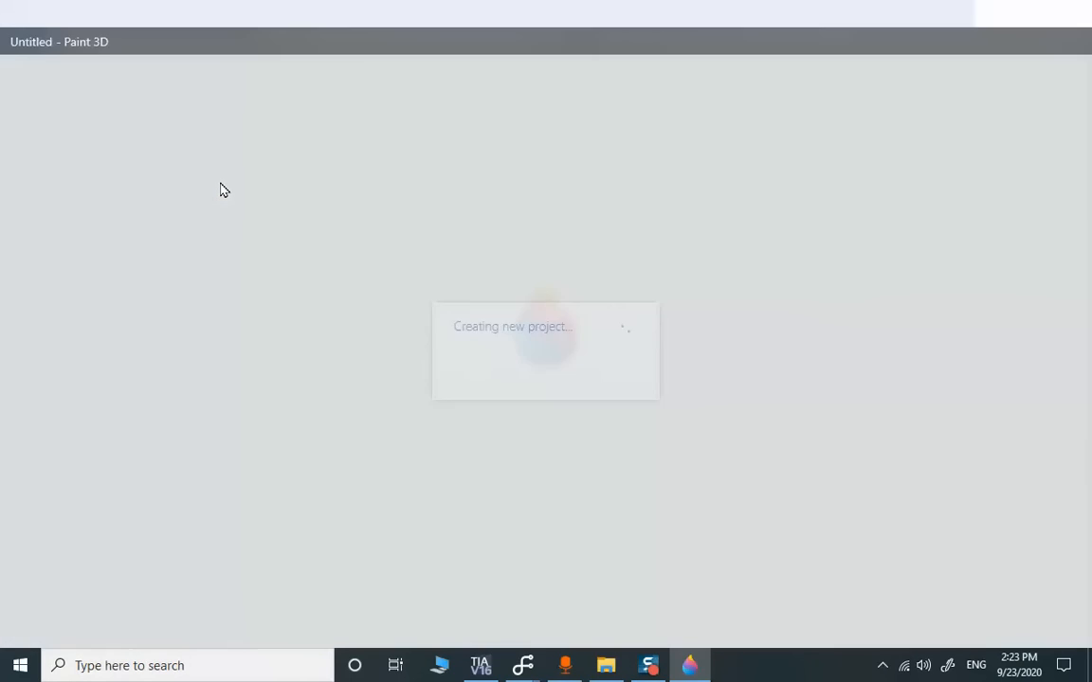
scroll(304, 333, up, 1)
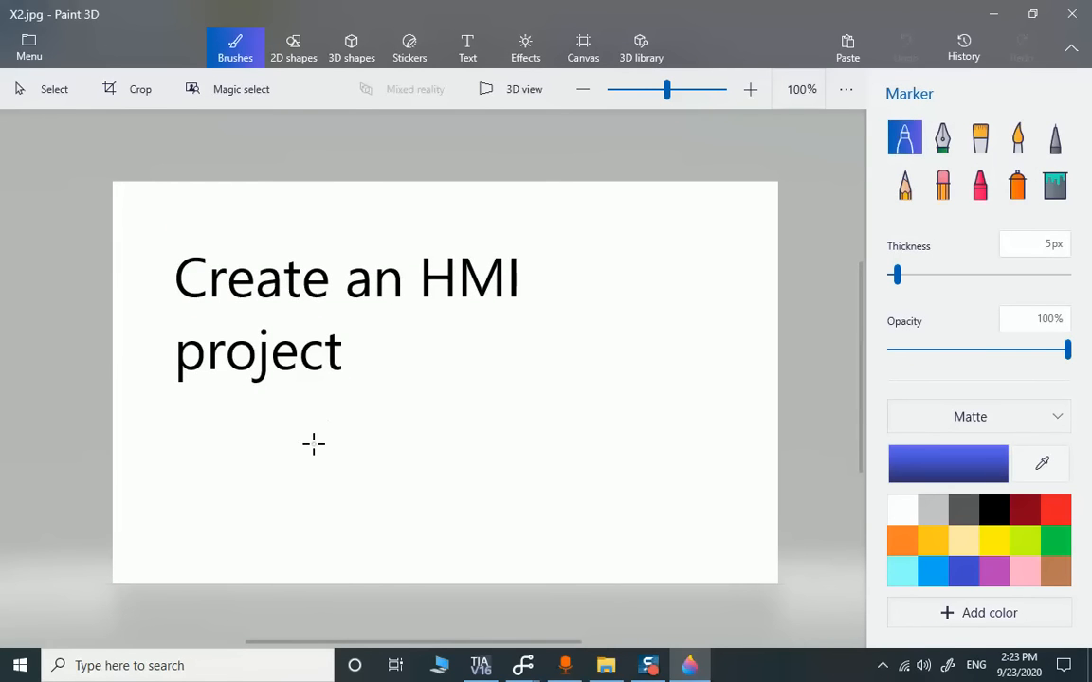
click(1071, 14)
click(316, 195)
double_click(316, 195)
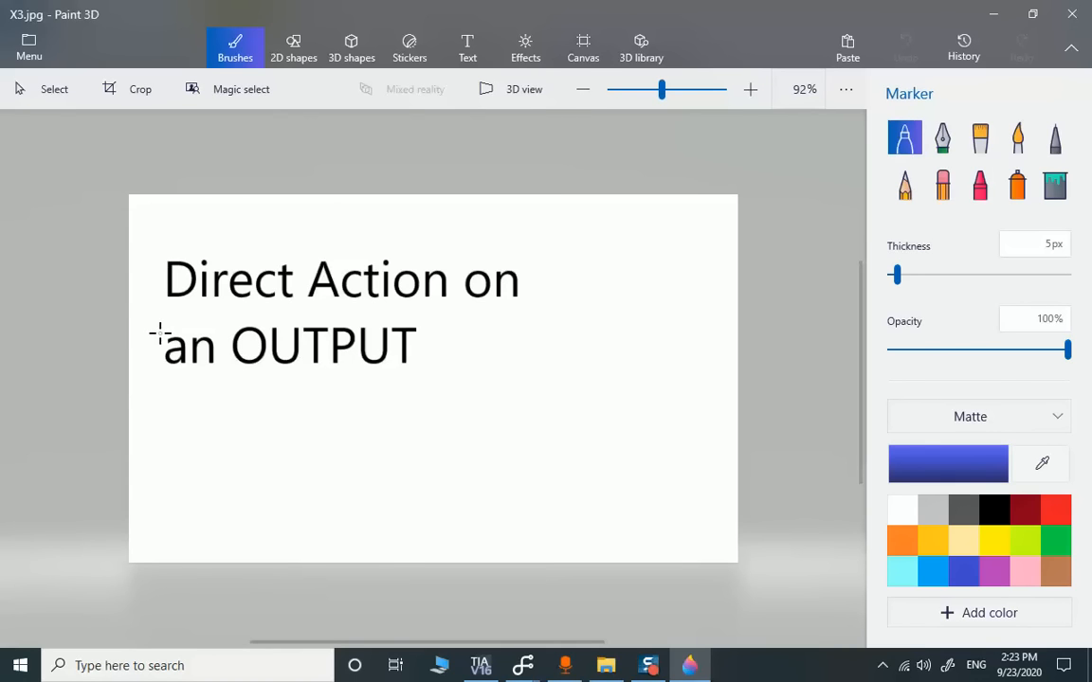
Switch to TIA Portal and add the SIMATIC S7-300 controller CPU 315-2 PN/DP, 6ES7 315-2EH14-0AB0, to Project74
click(480, 666)
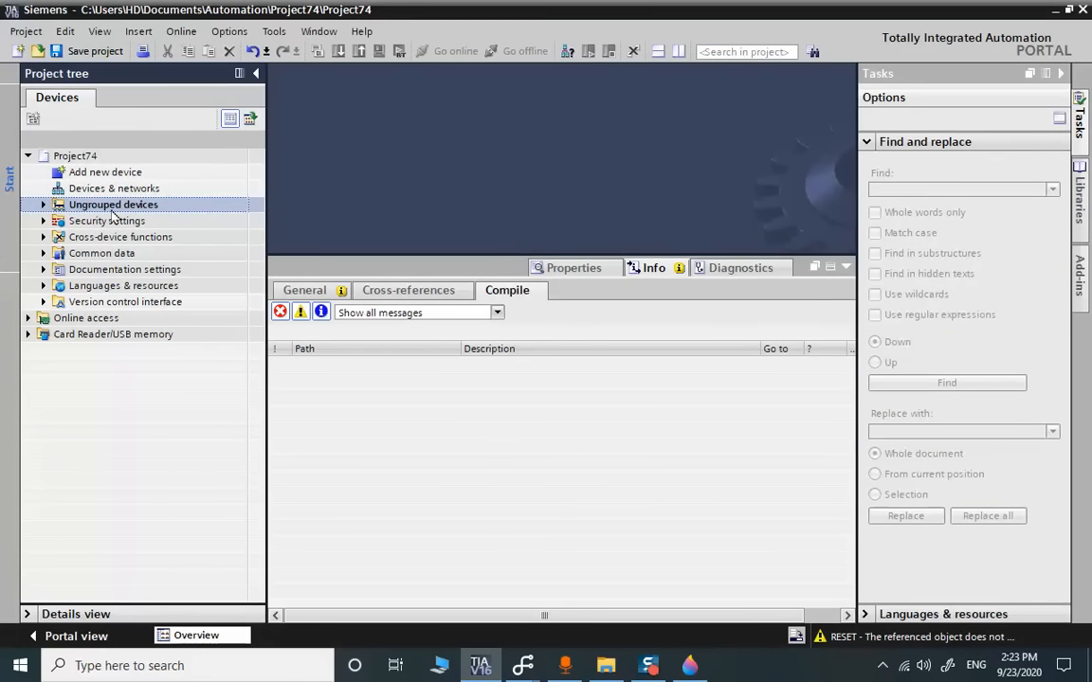
click(130, 176)
double_click(123, 173)
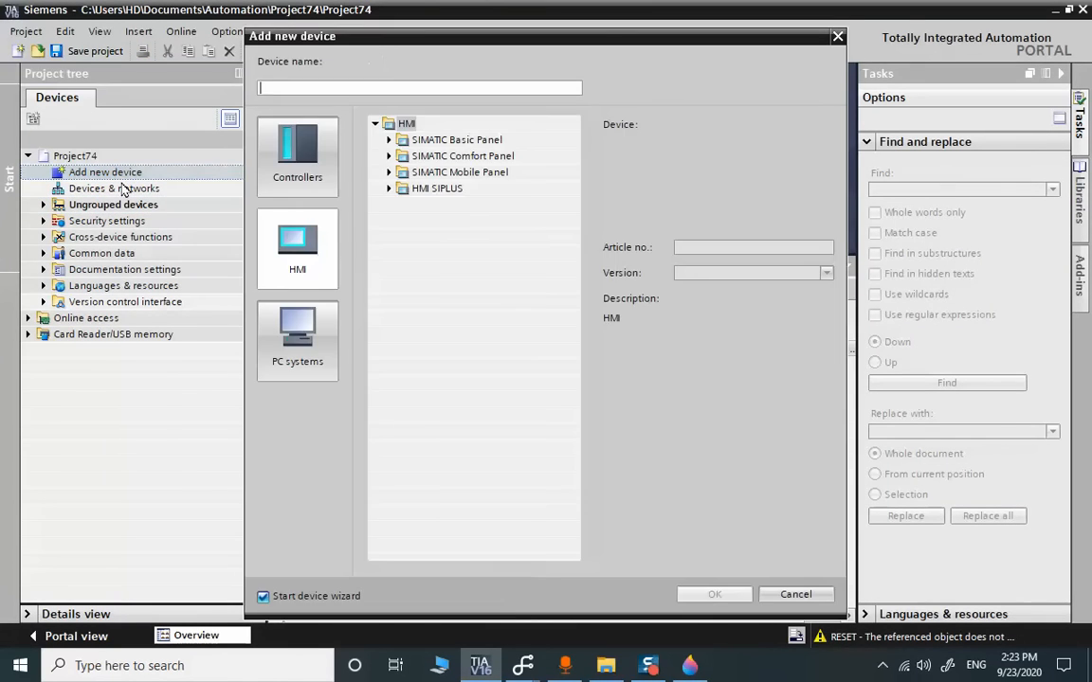
click(315, 168)
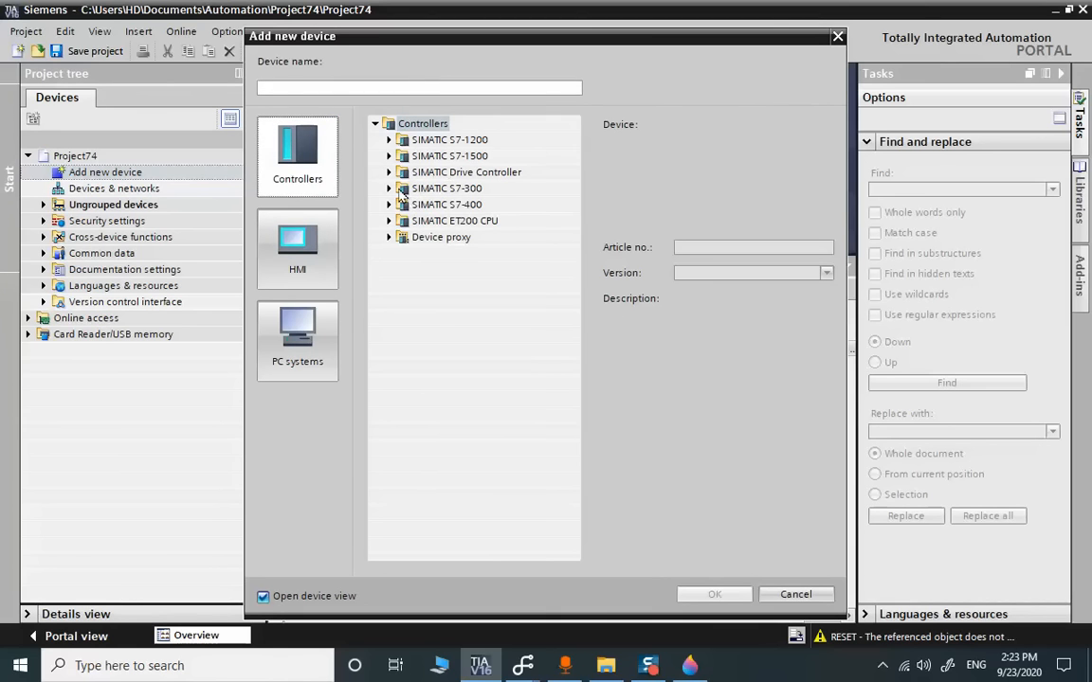
click(389, 188)
click(401, 204)
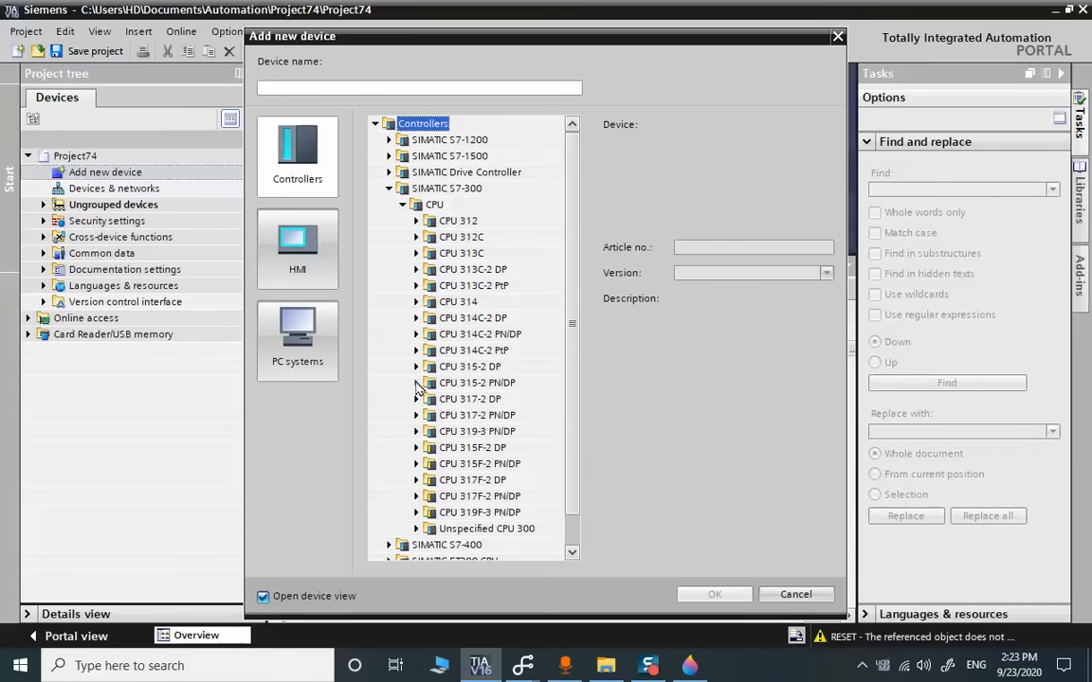
click(416, 383)
click(486, 415)
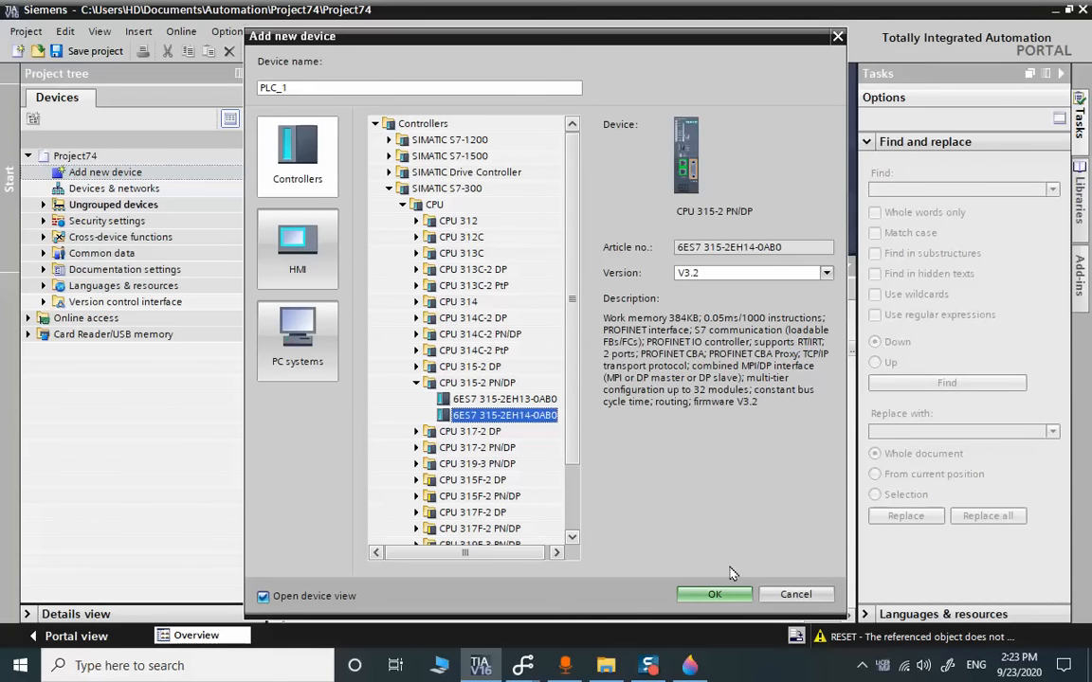
click(825, 273)
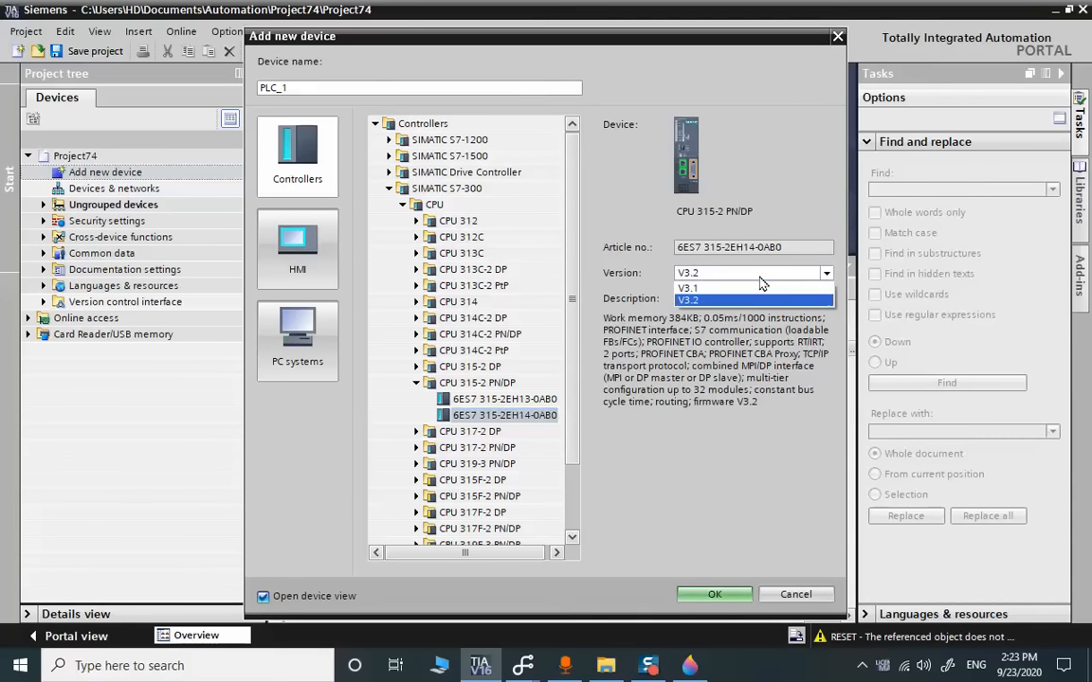
click(720, 284)
click(713, 594)
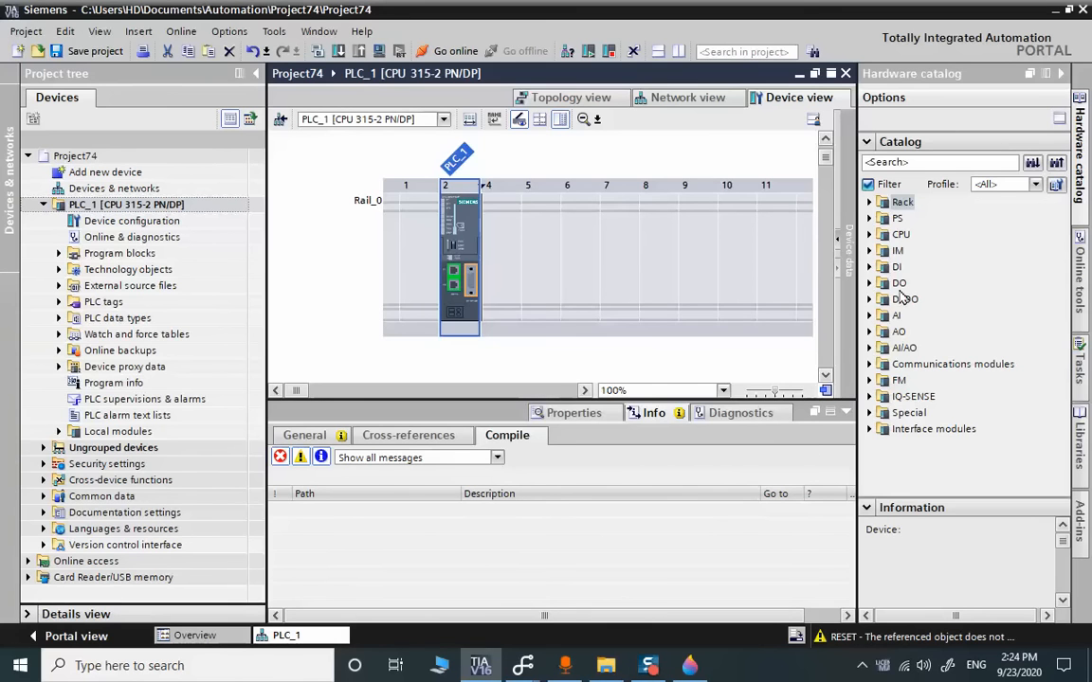
Place a PS 307 5A Outdoor power supply in slot 1 of the PLC rack
click(870, 219)
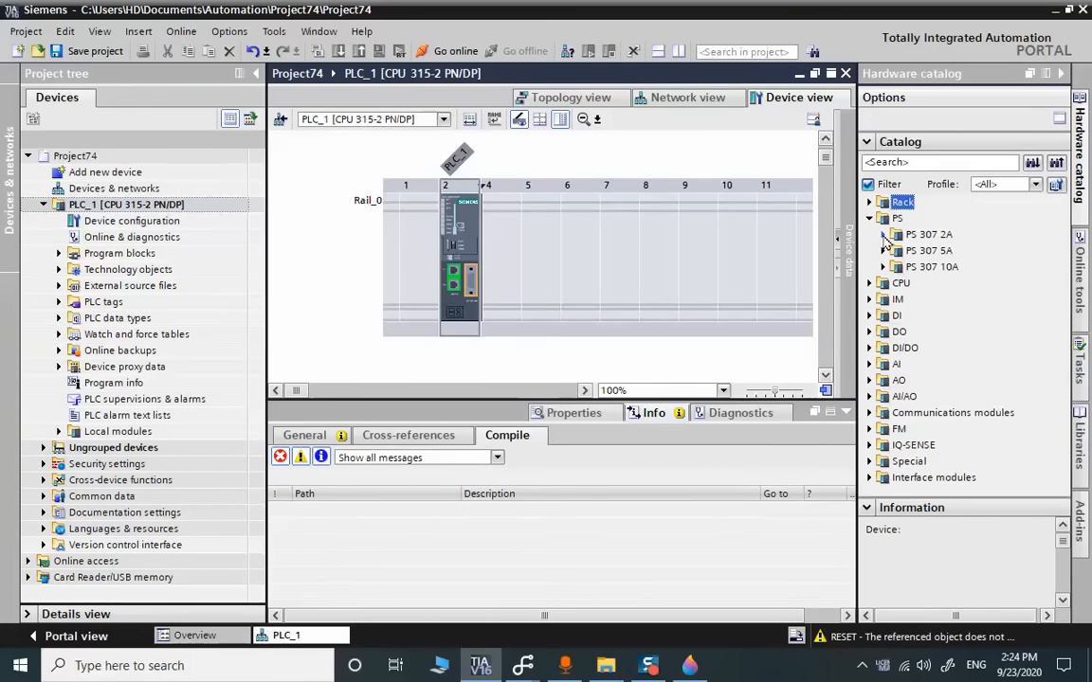
click(883, 250)
drag(921, 272, 417, 256)
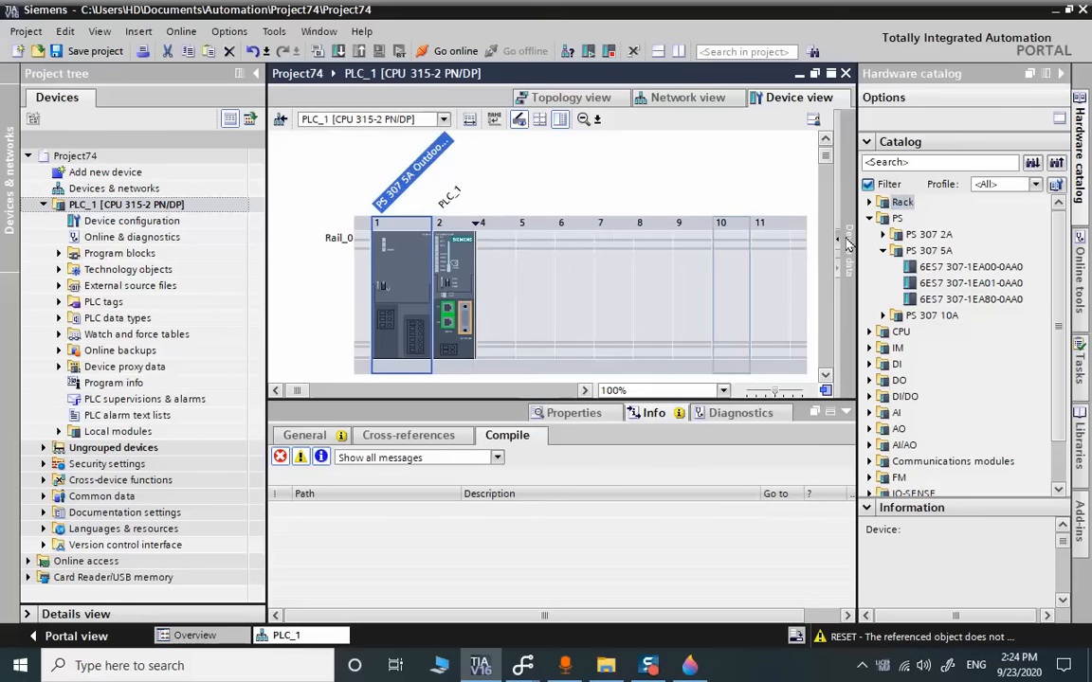
Place the digital output module DO 8x24VDC/0.5A, 6ES7 322-8BF00-0AB0, in slot 4 of the rack
click(869, 219)
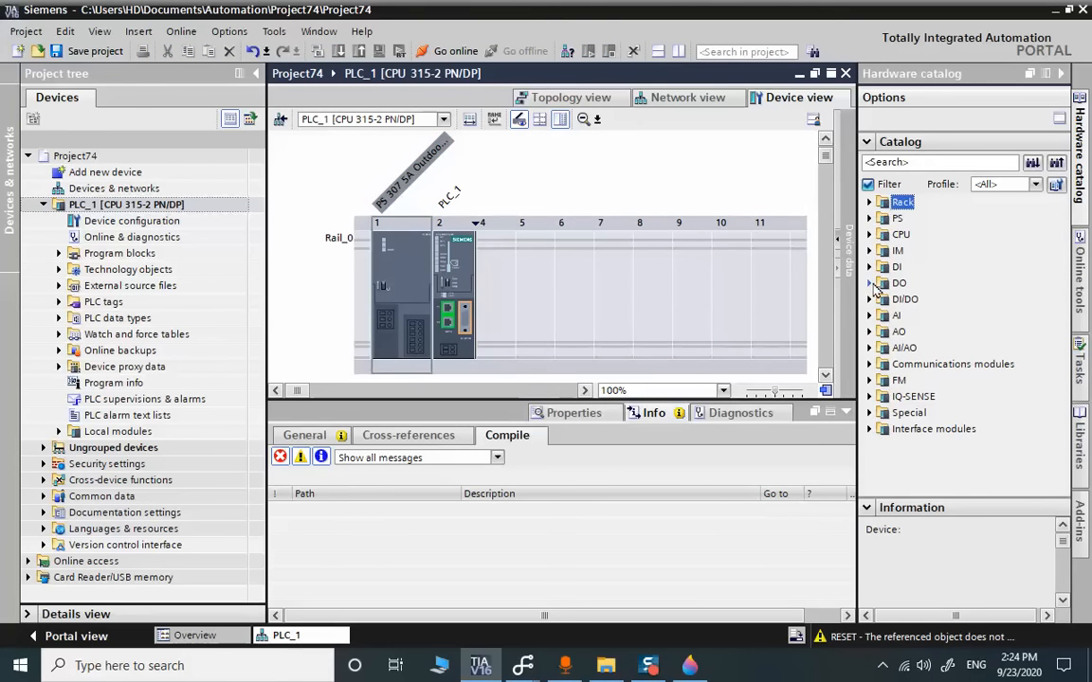
click(870, 284)
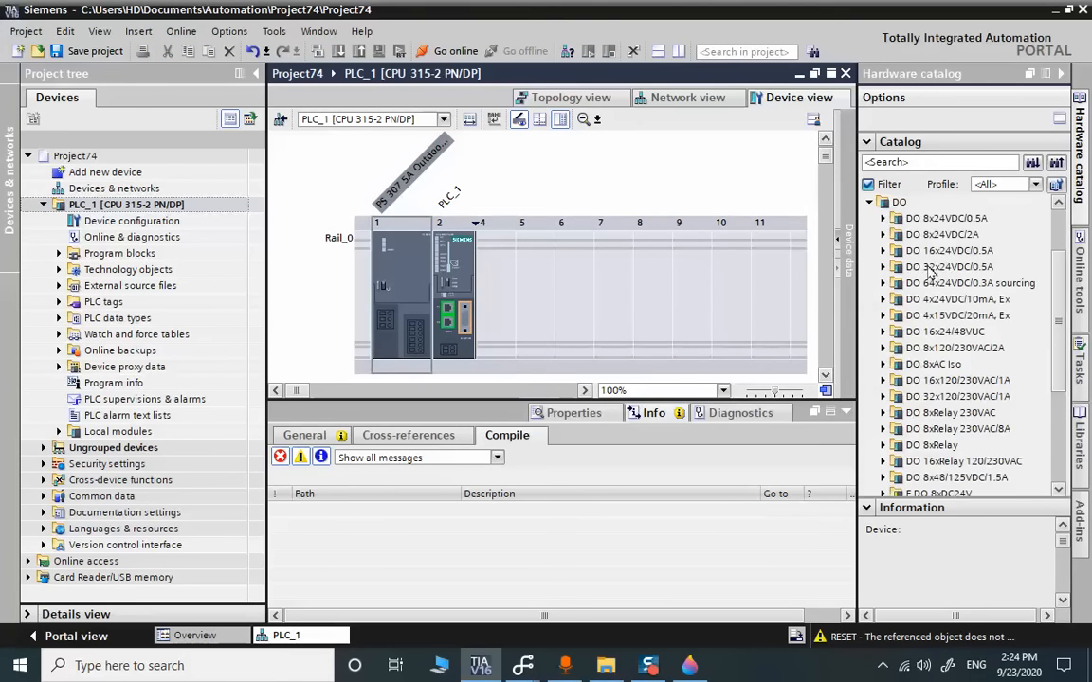
click(882, 218)
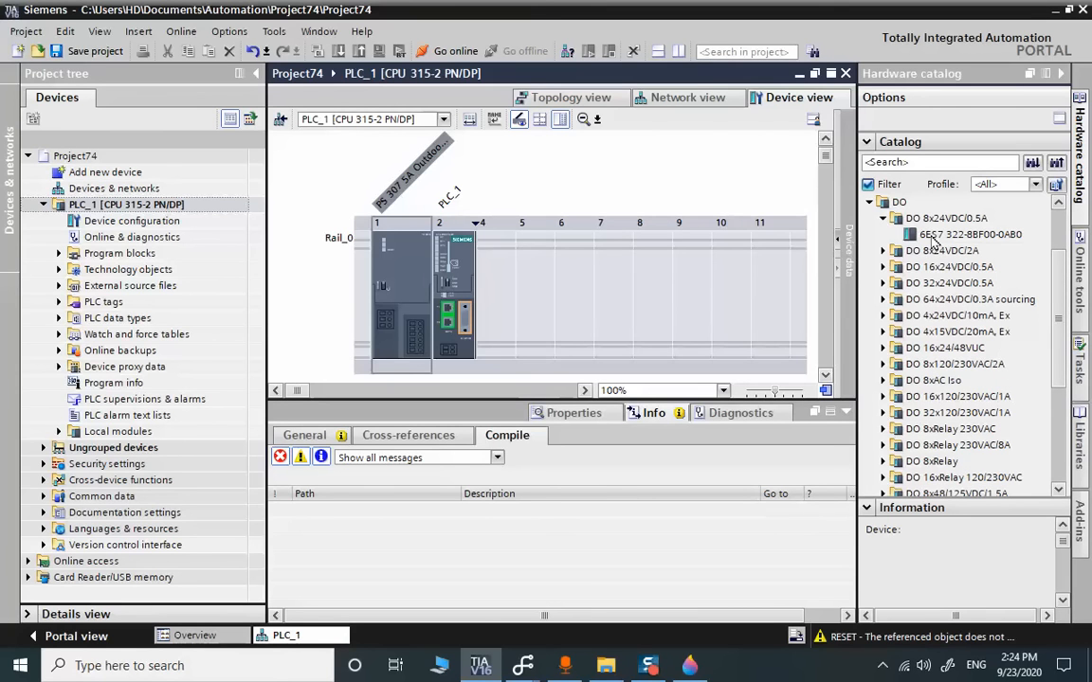
drag(934, 241, 502, 244)
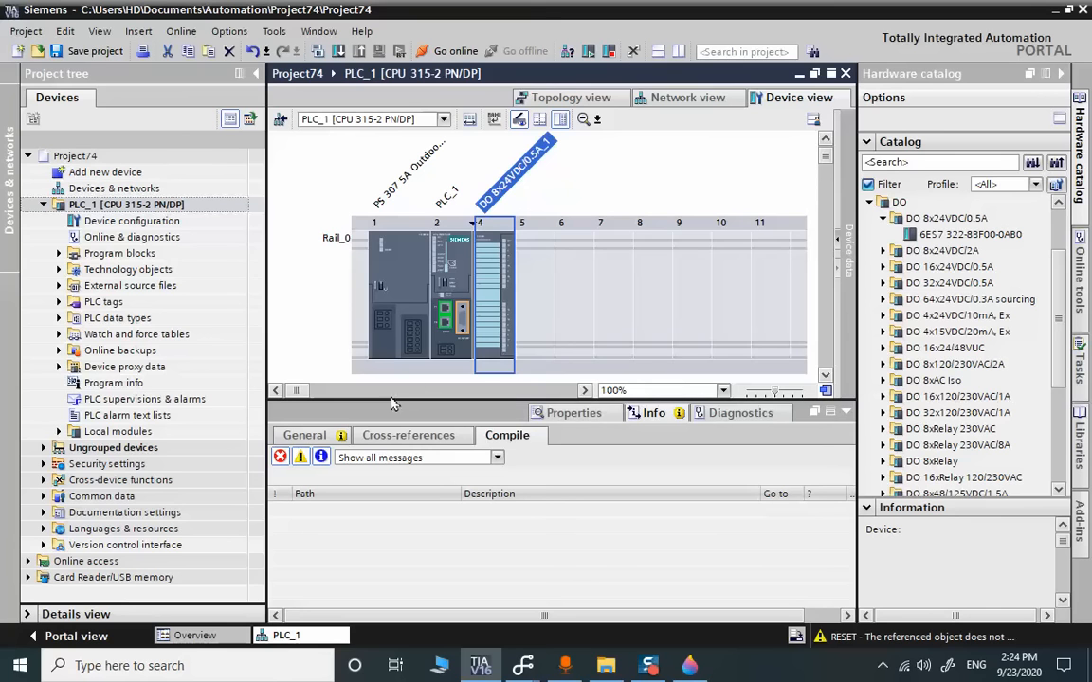
In the digital output module's properties, name the IO tag at address %Q0.0 motor1
right_click(493, 317)
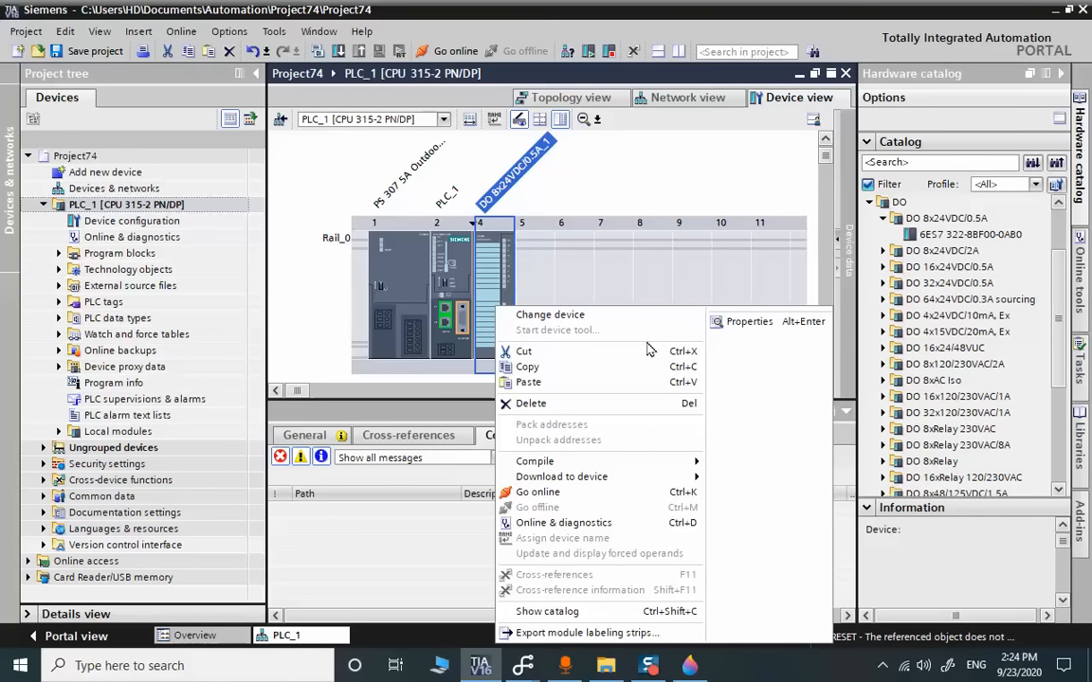
click(771, 327)
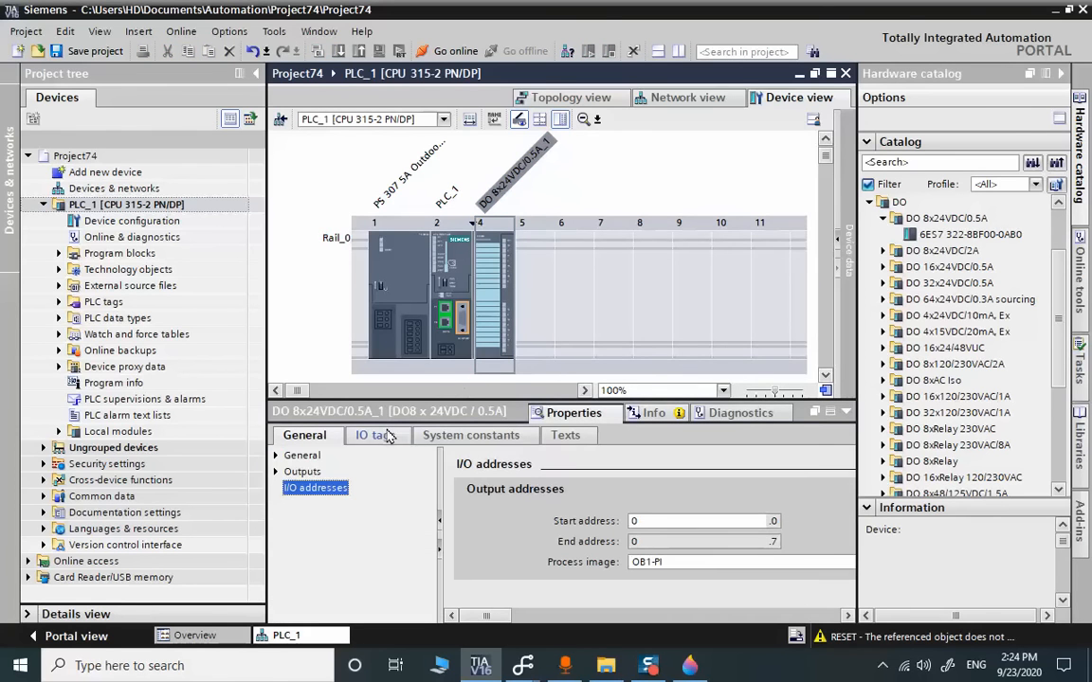
click(384, 435)
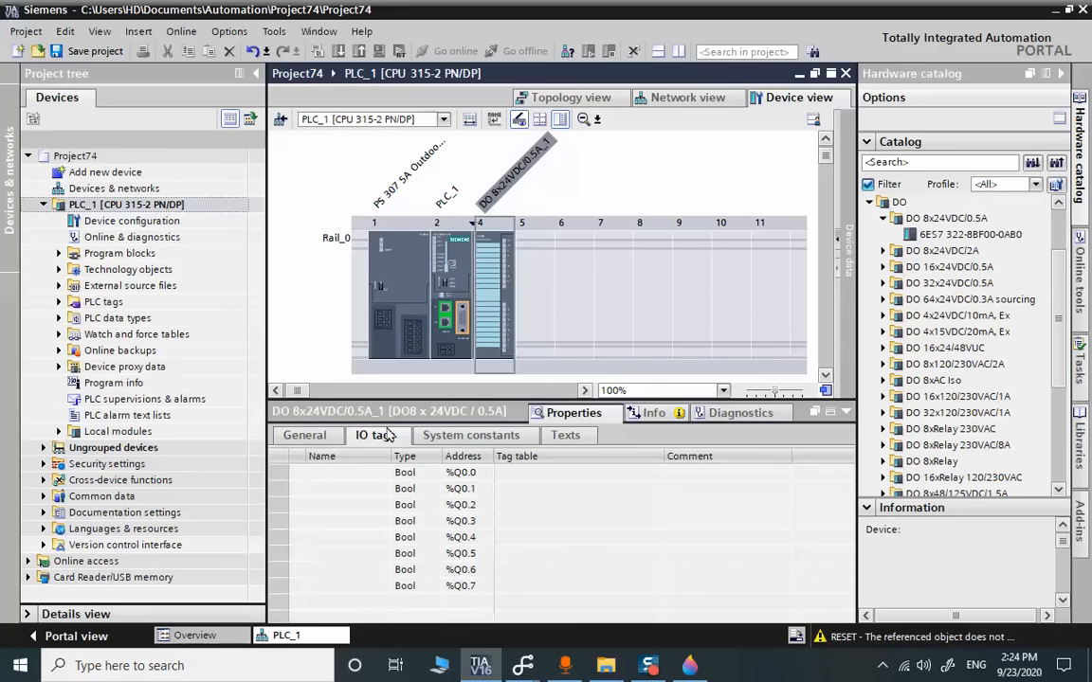
click(341, 473)
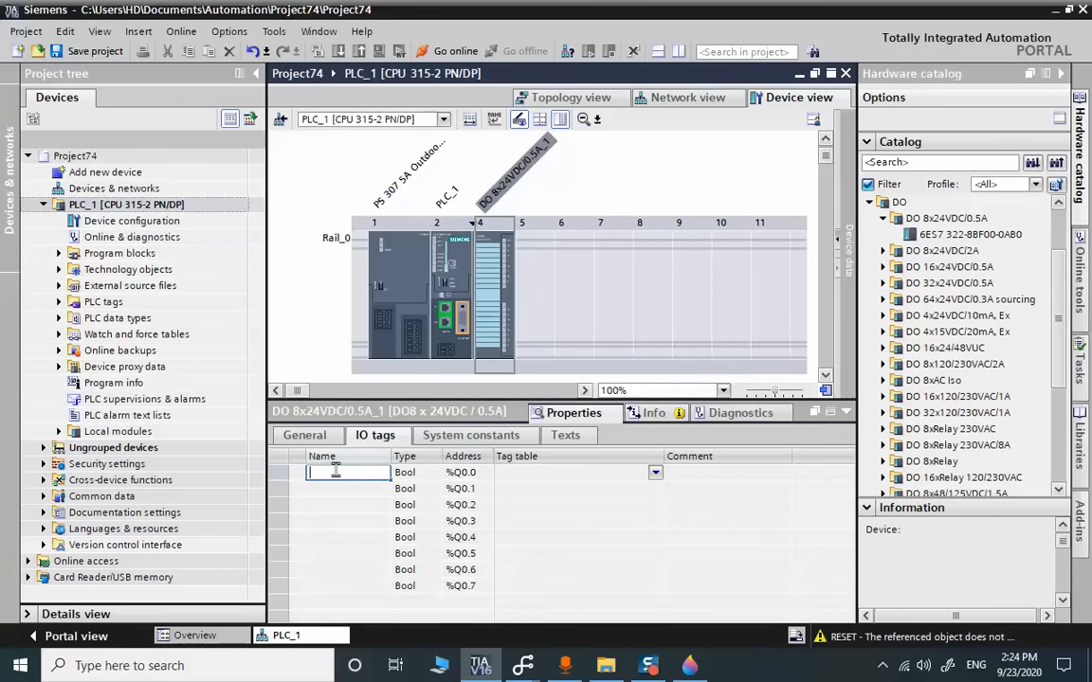
text(dri)
key(BackSpace)
key(BackSpace)
key(BackSpace)
text(mo)
text(motor)
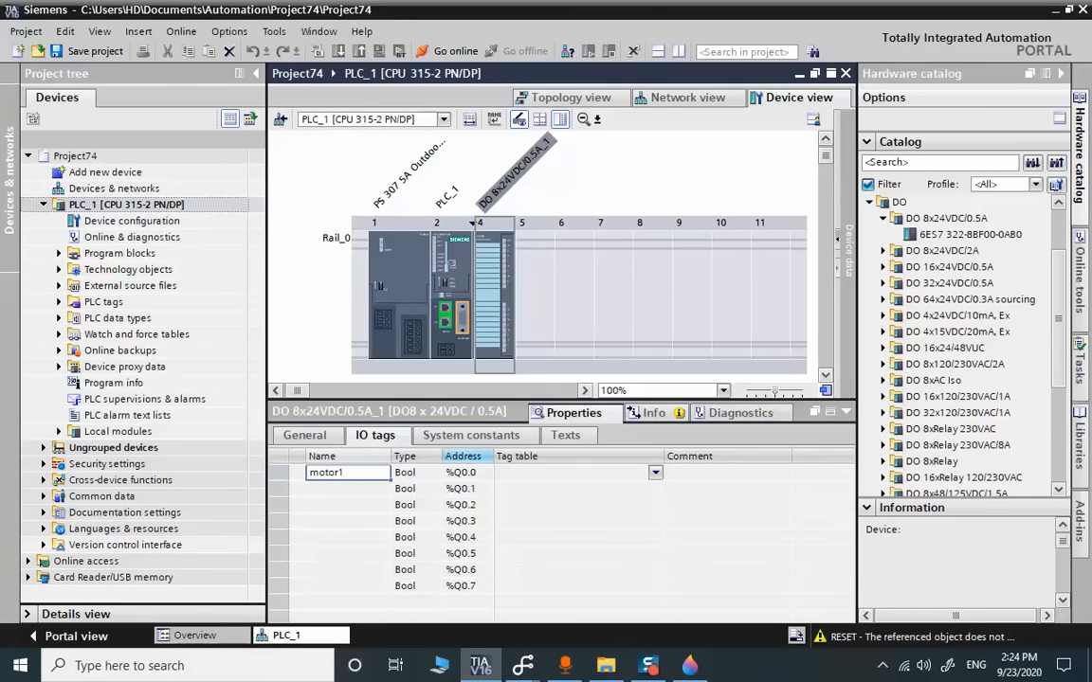
key(Return)
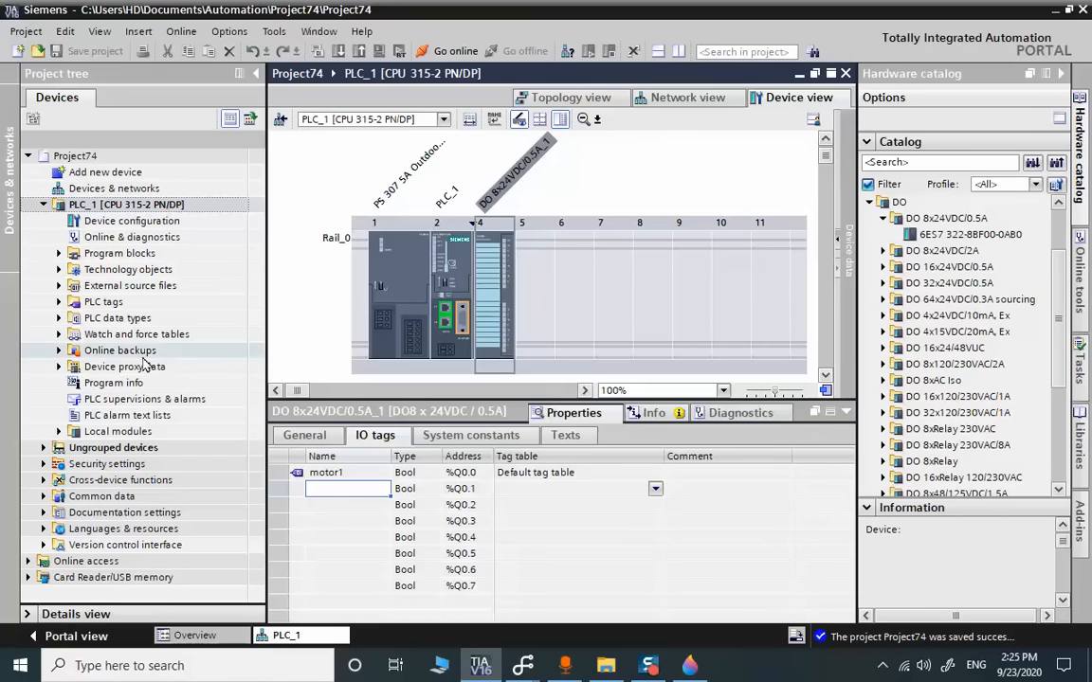
Compile the hardware and software (only changes) of PLC_1 and collapse the compile results
click(58, 253)
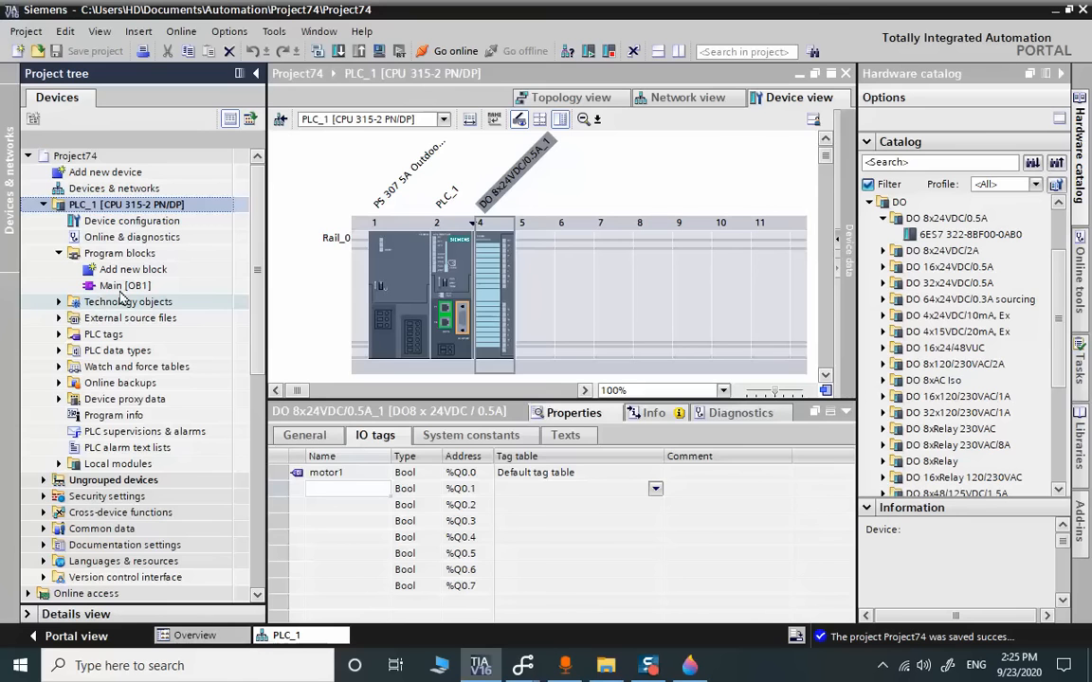
click(44, 205)
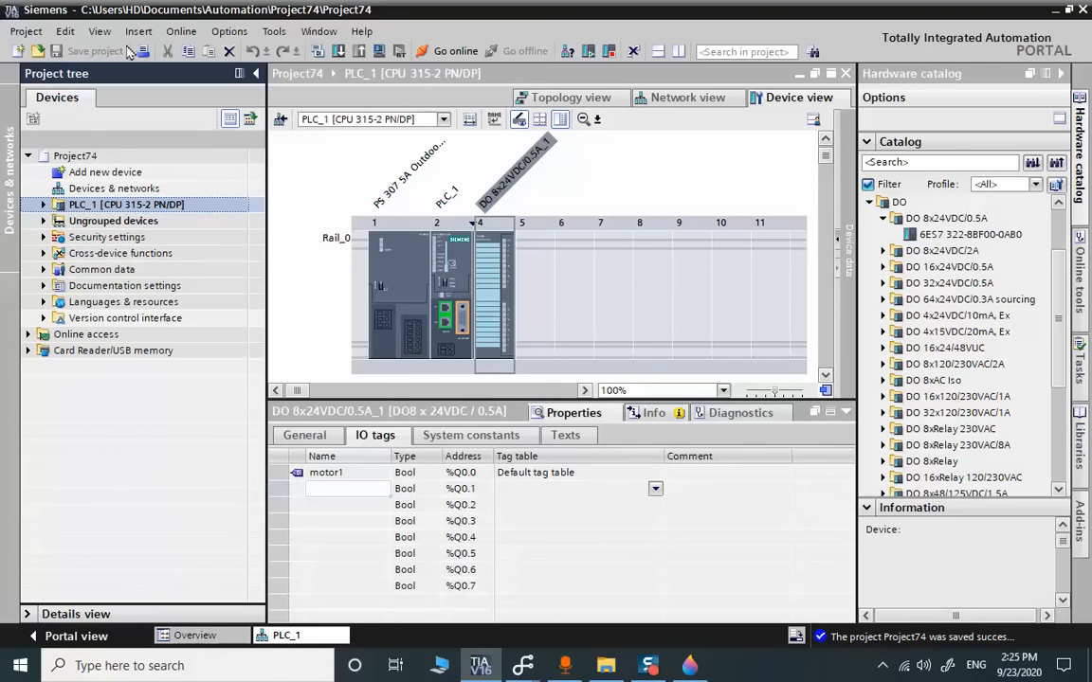
right_click(121, 211)
mouse_move(313, 431)
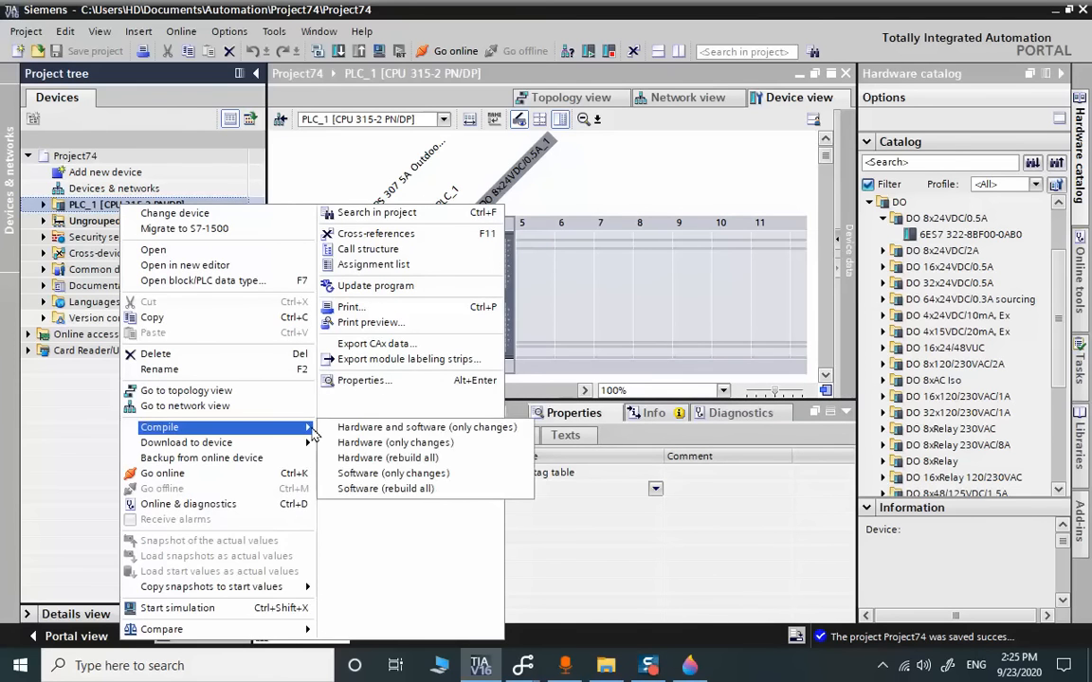
click(378, 427)
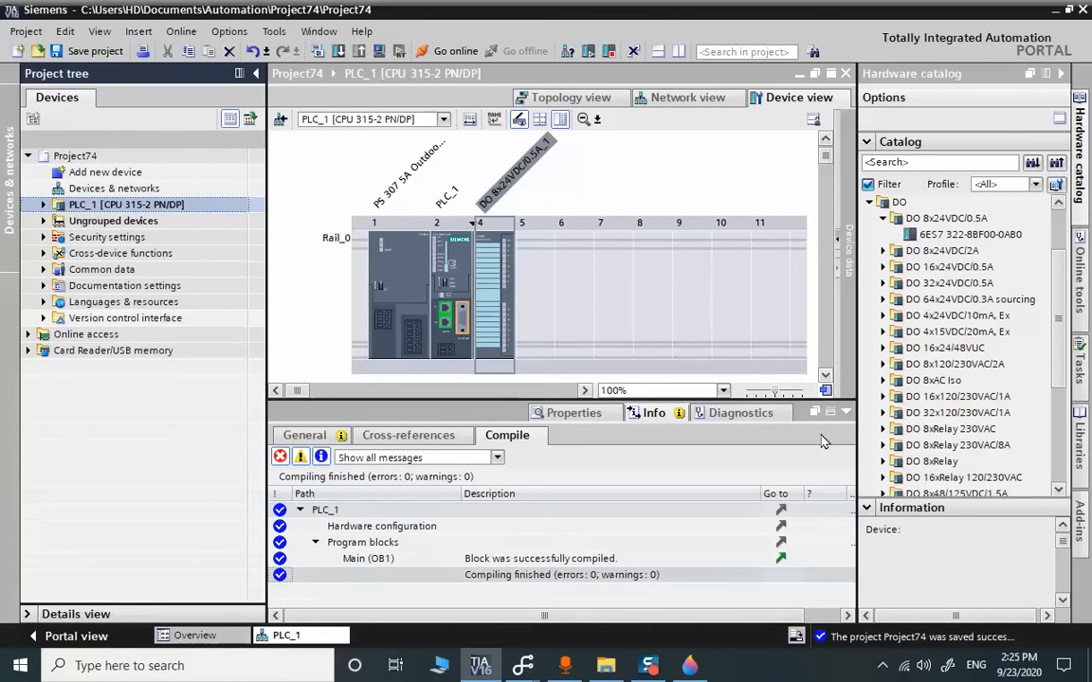
click(846, 412)
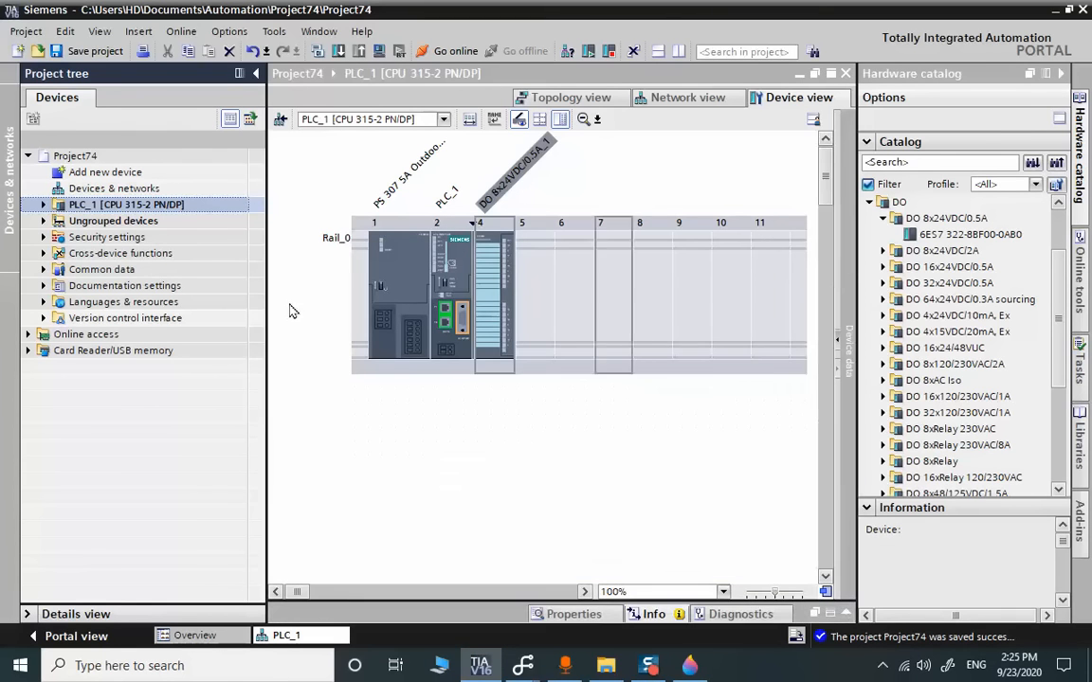
Add a 9'' SIMATIC Comfort Panel, KP900 Comfort 6AV2 124-1JC01-0AX0, as a new HMI device
double_click(95, 172)
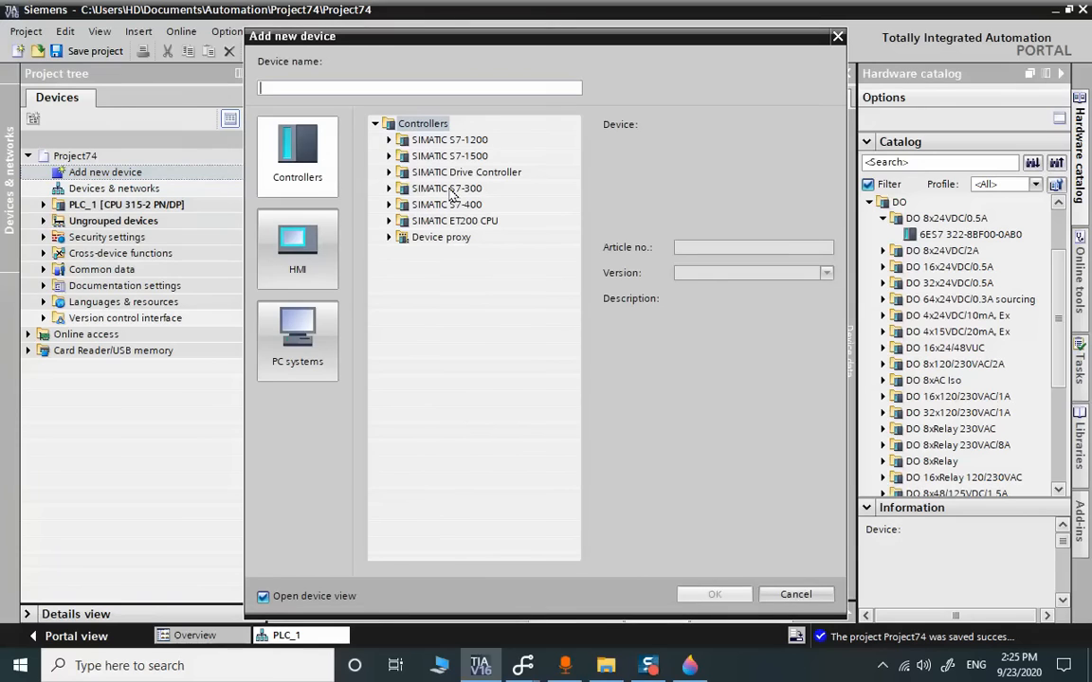
click(294, 265)
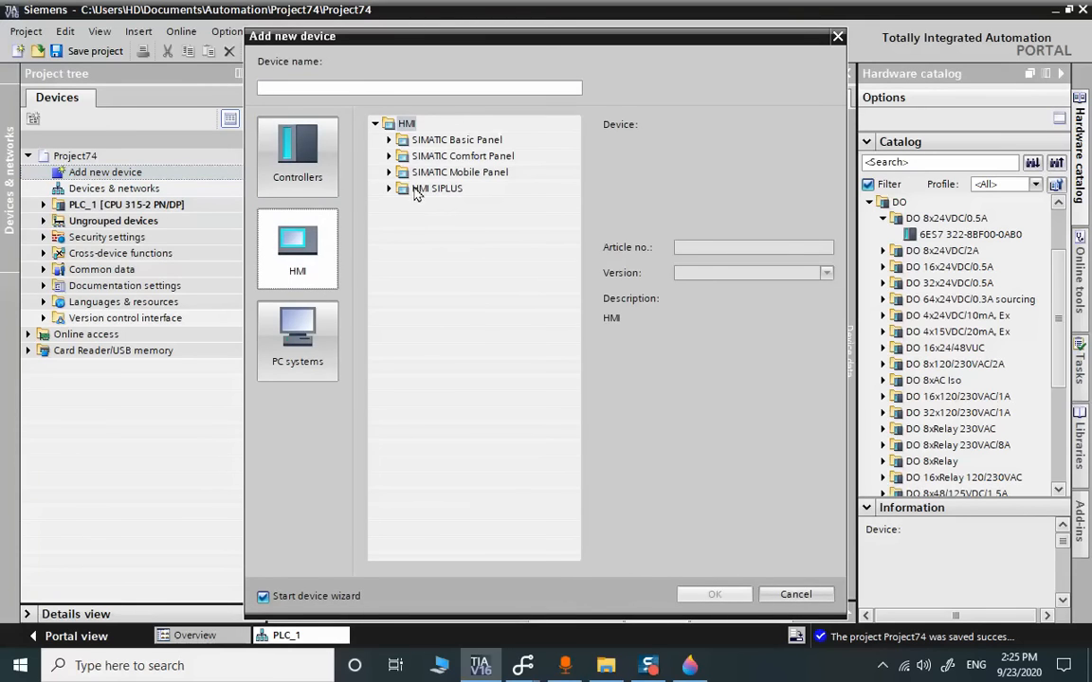
click(389, 156)
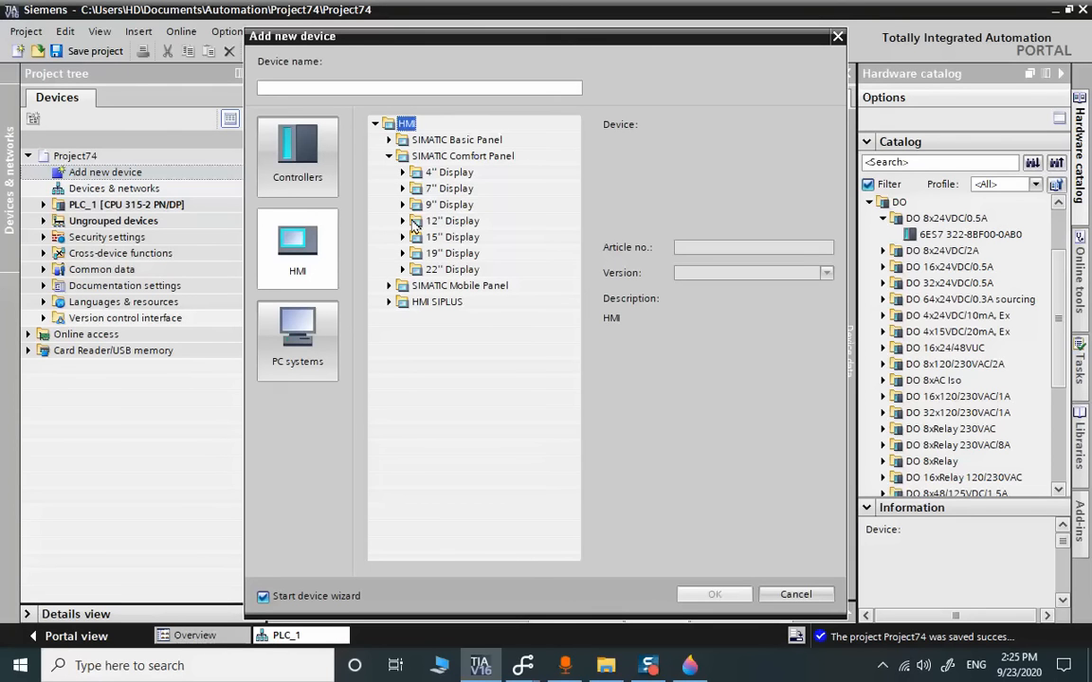
click(403, 204)
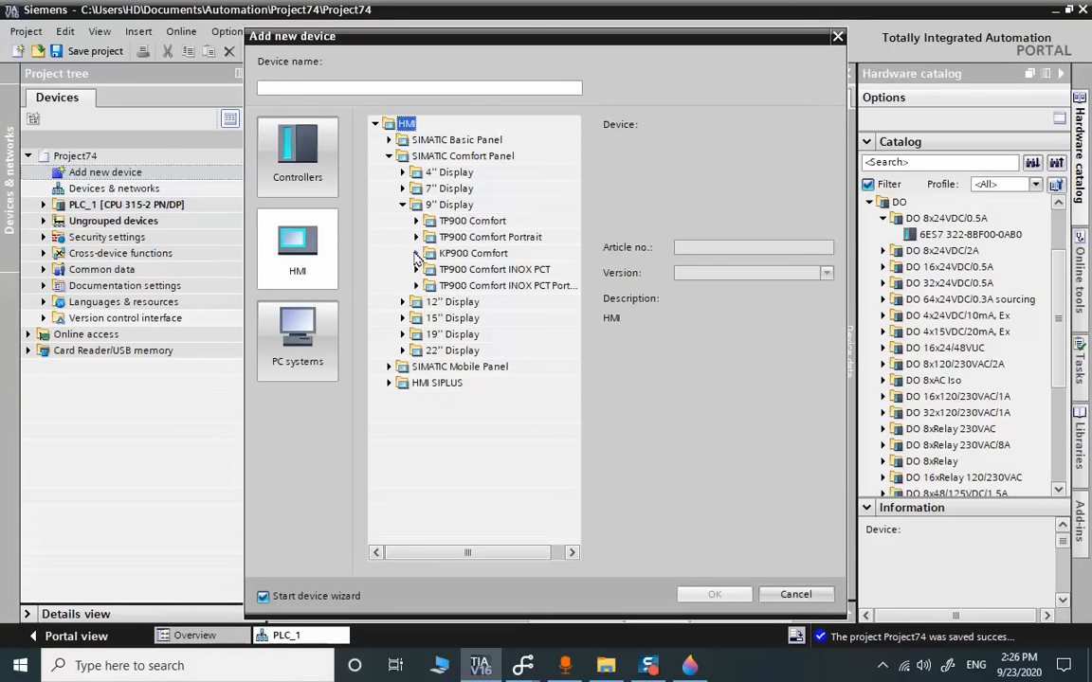
double_click(444, 257)
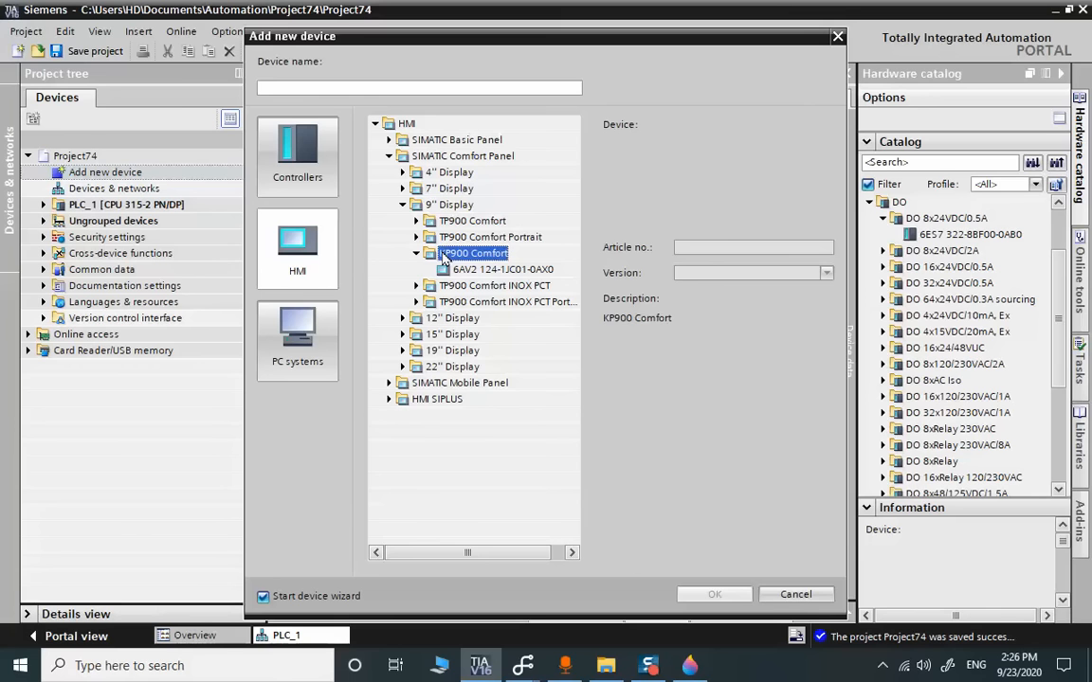
click(446, 271)
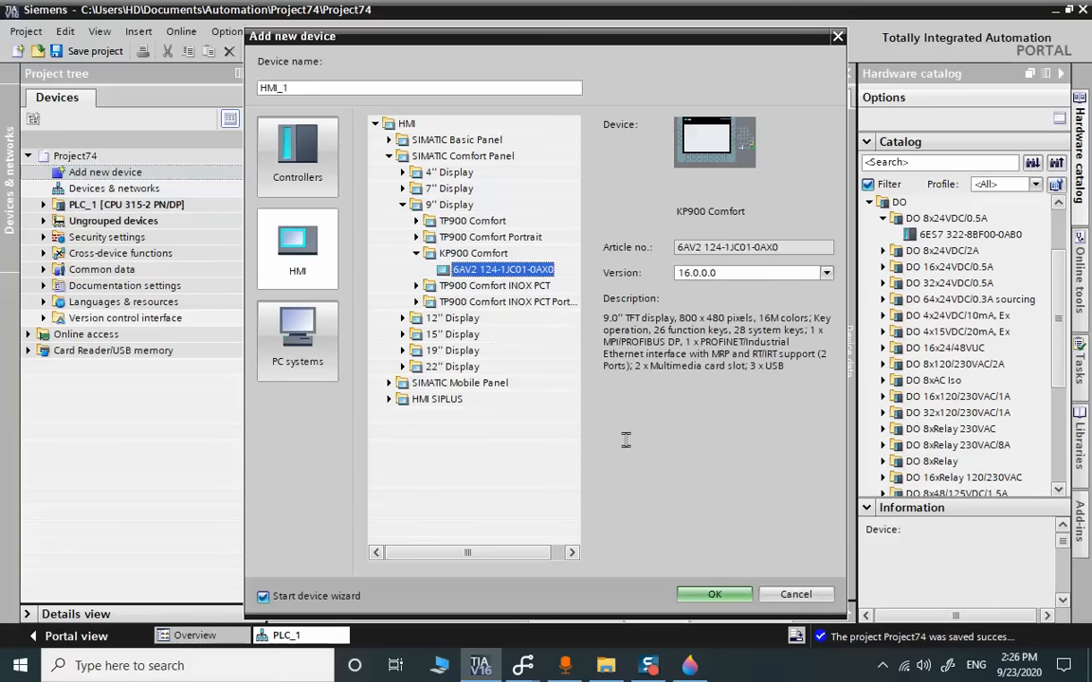
click(718, 597)
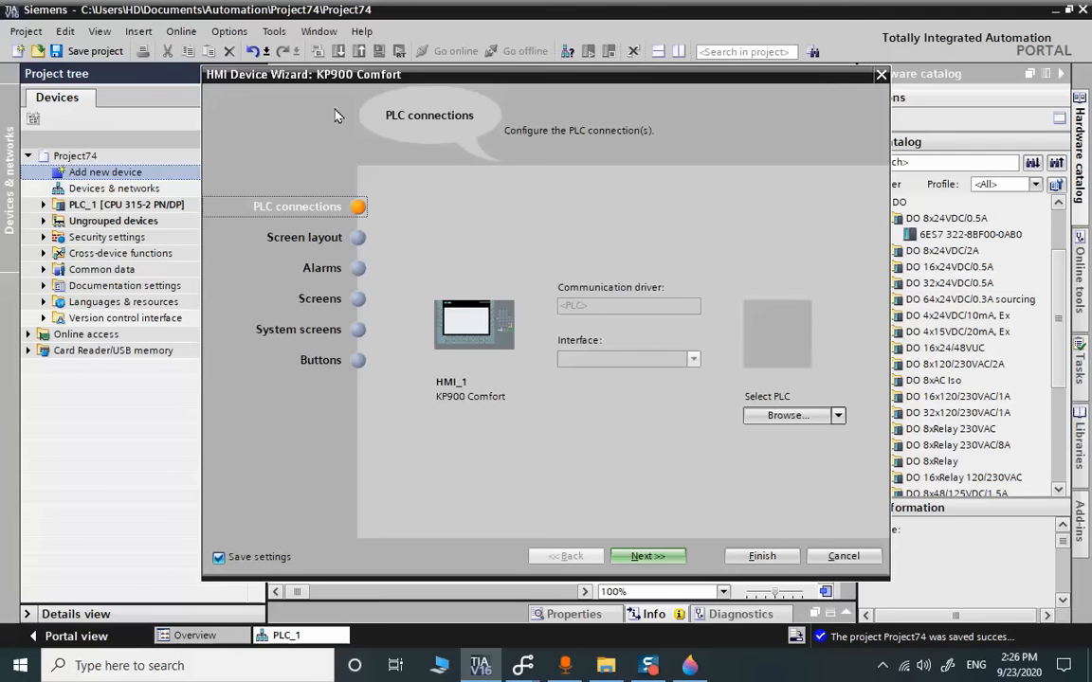
Connect HMI_1 to PLC_1 in the HMI device wizard and finish it with the default screen settings
click(773, 417)
double_click(796, 492)
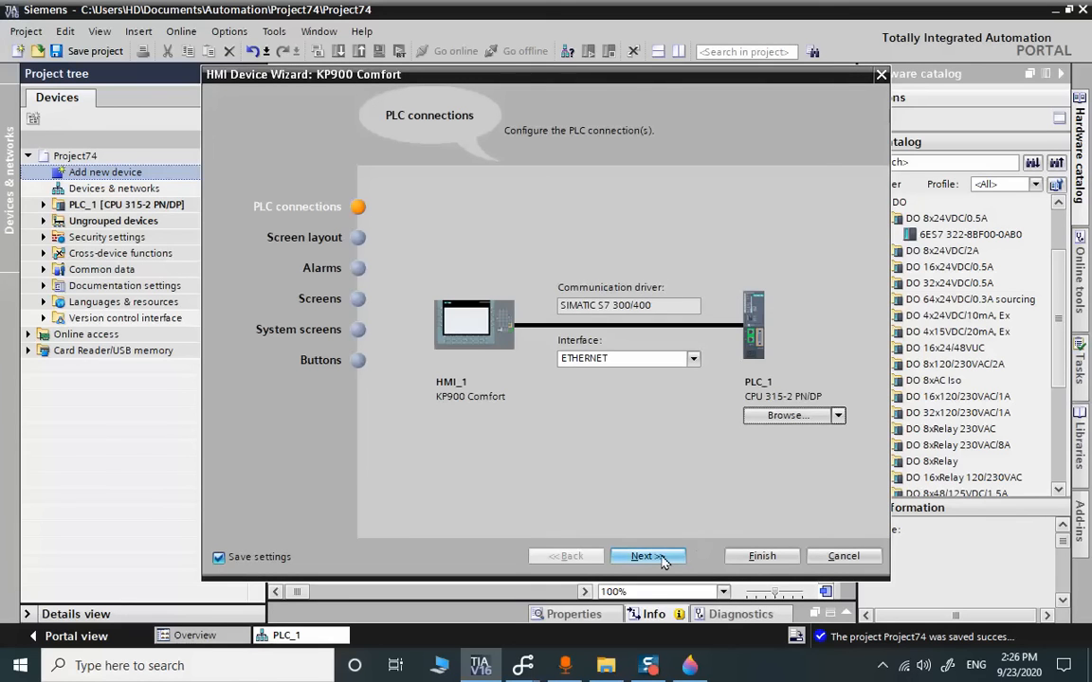
click(647, 556)
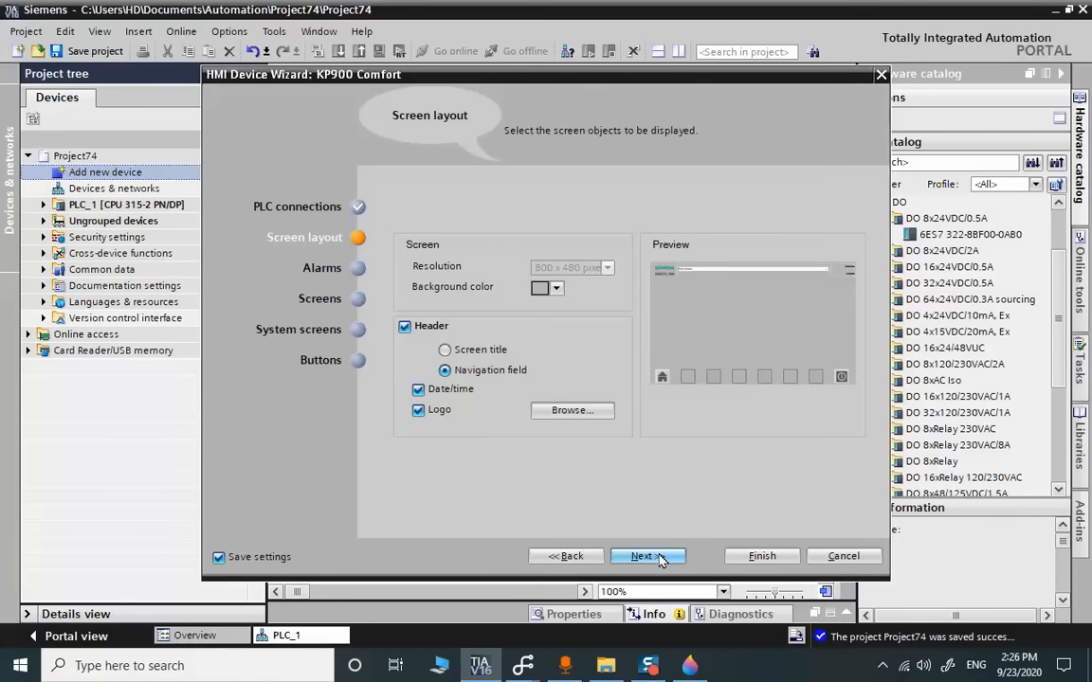
click(648, 556)
click(648, 556)
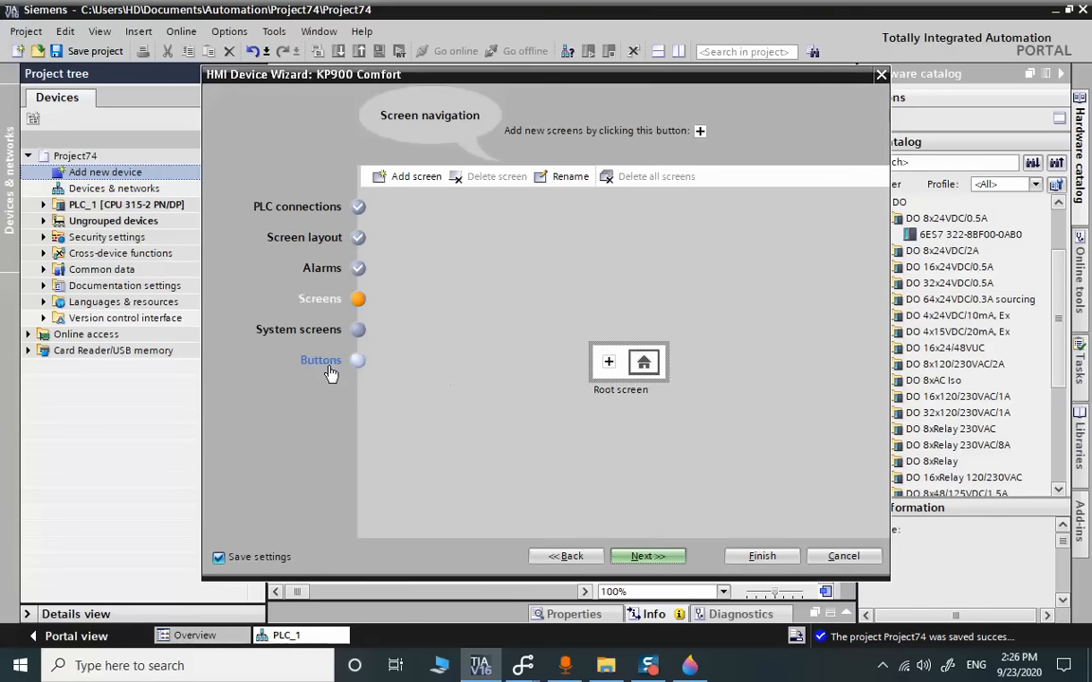
click(741, 557)
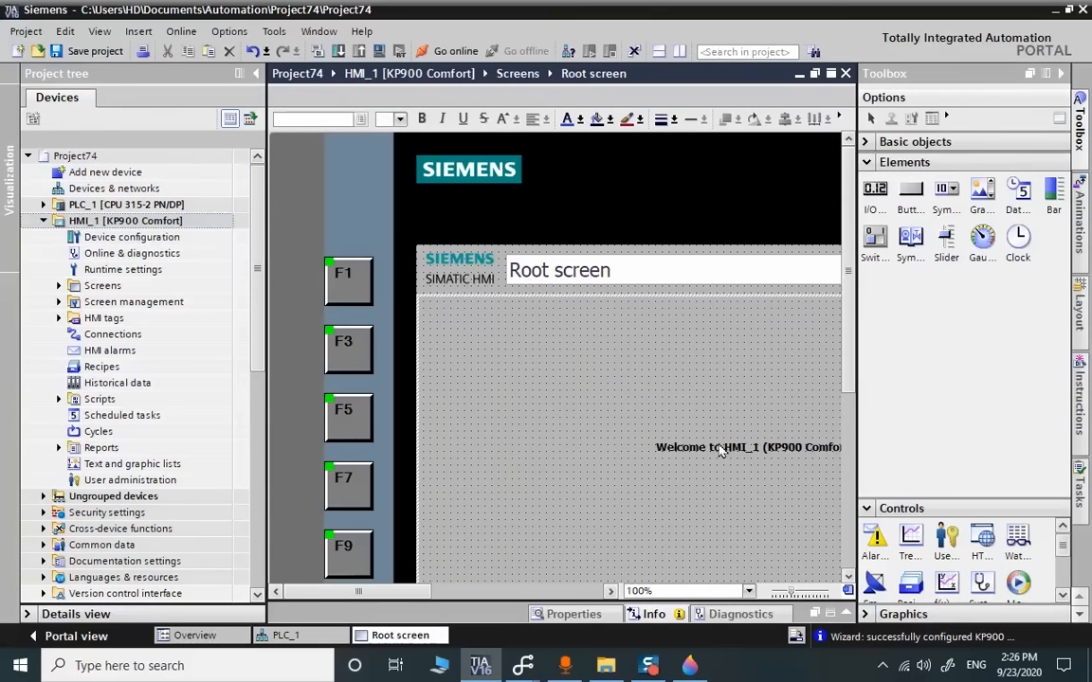
Delete the welcome text field from the HMI's root screen
drag(409, 597, 451, 596)
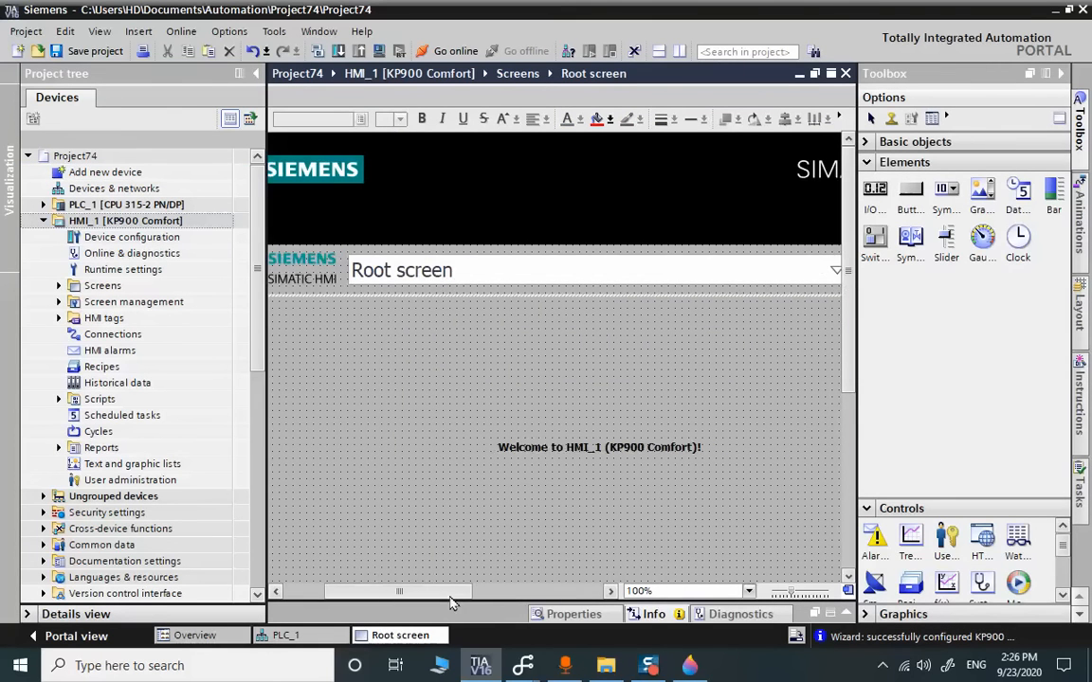
click(561, 445)
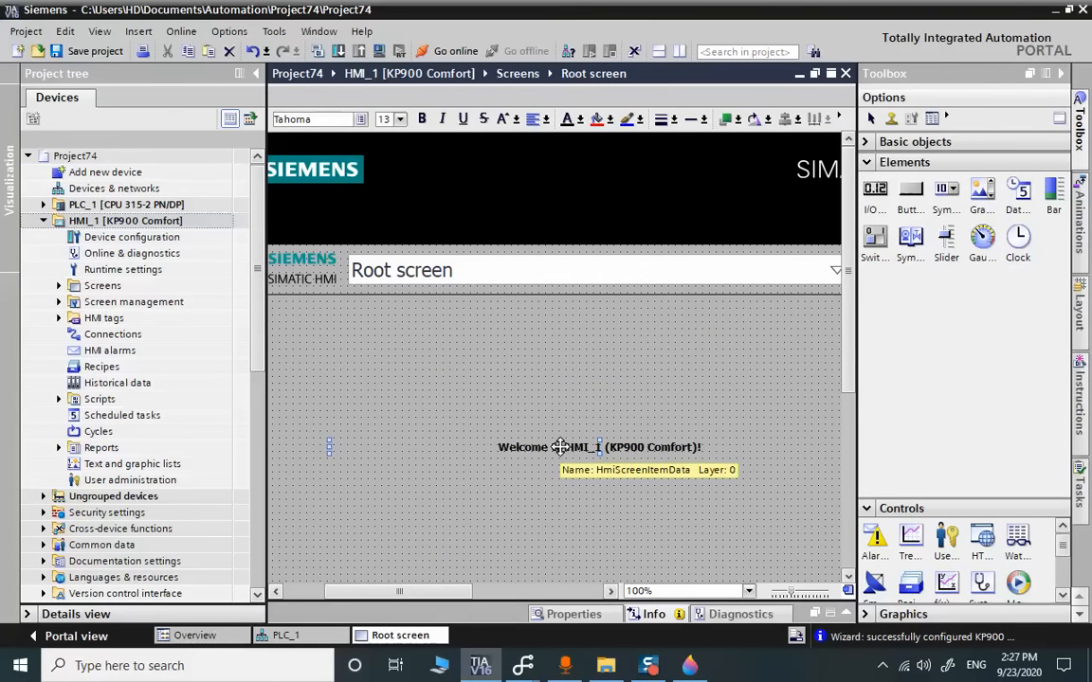
key(Delete)
drag(469, 592, 418, 592)
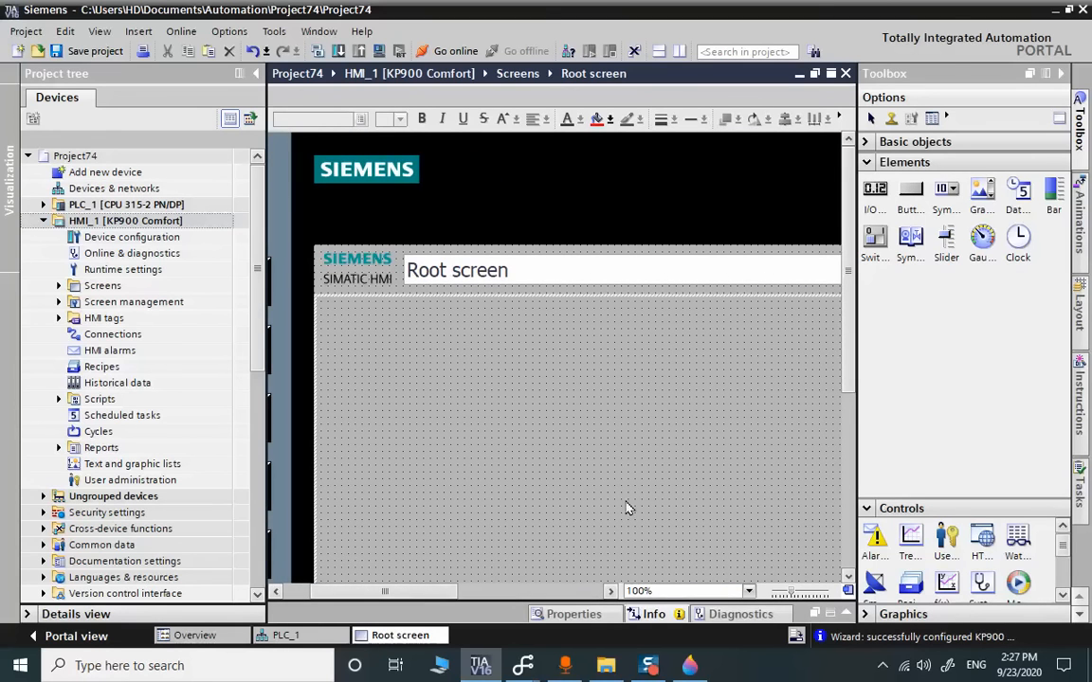
Place a button in the upper part of the root screen's empty area and label it START
drag(906, 210, 443, 381)
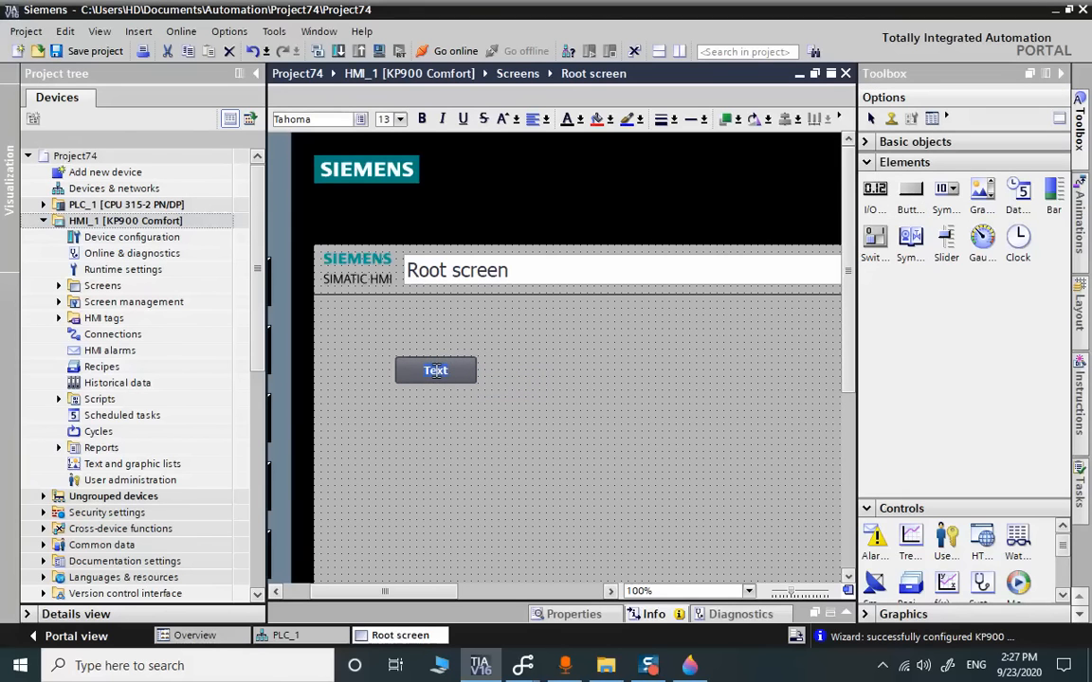
drag(458, 370, 412, 372)
text(START)
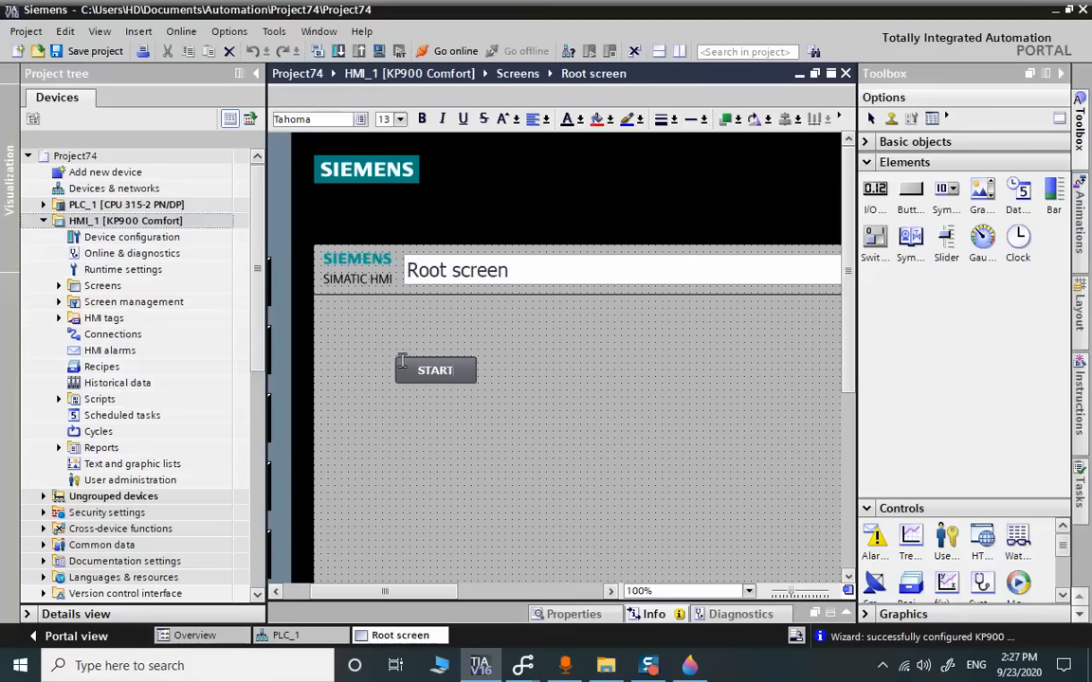
Set the START button's font size to 25 px and enlarge the button to fit its label
click(438, 369)
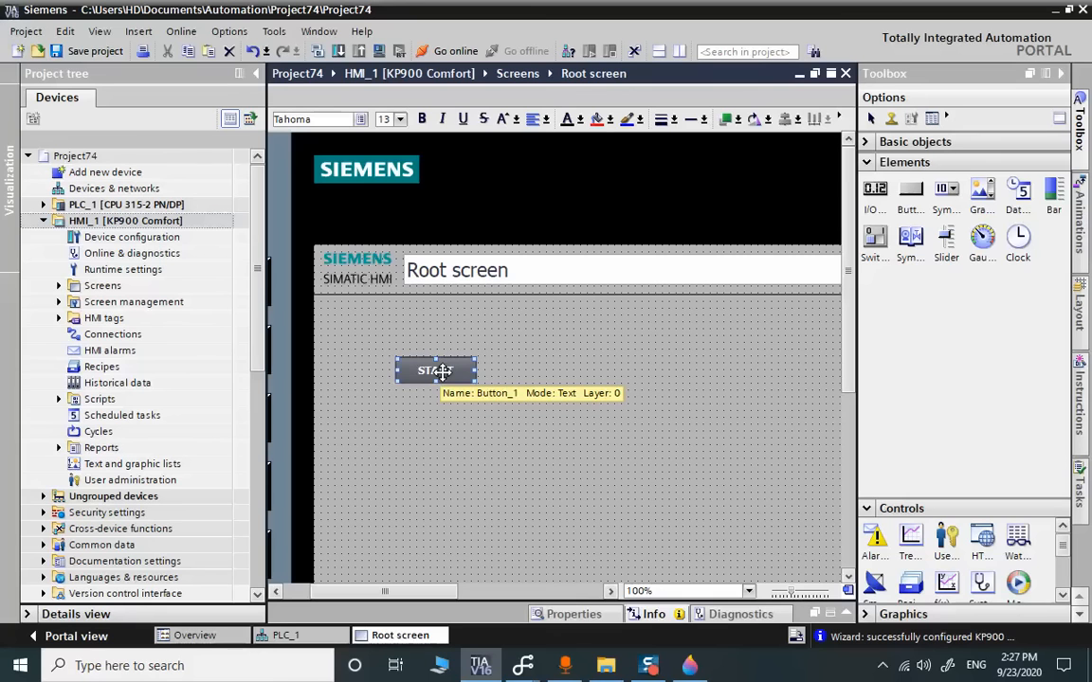
right_click(442, 370)
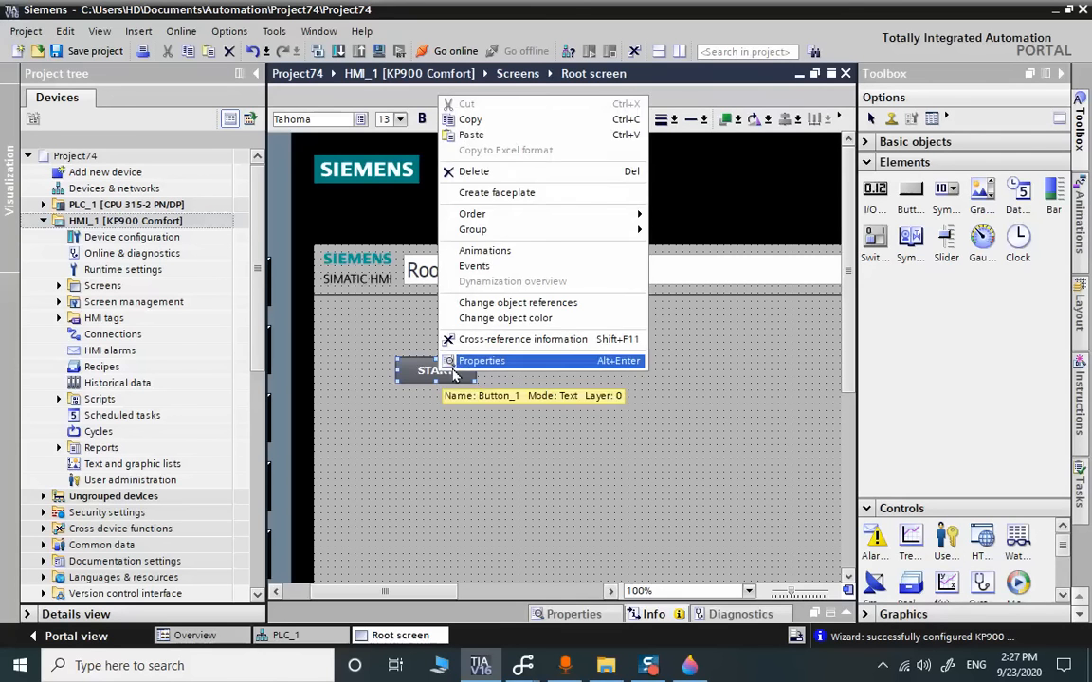
click(472, 357)
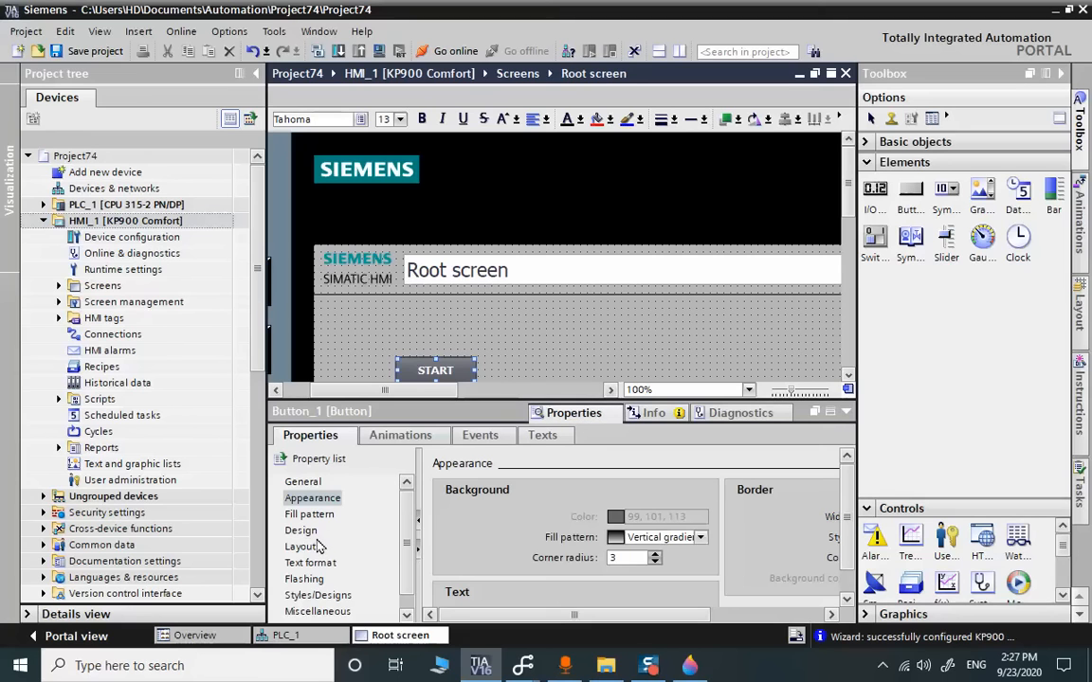
click(309, 563)
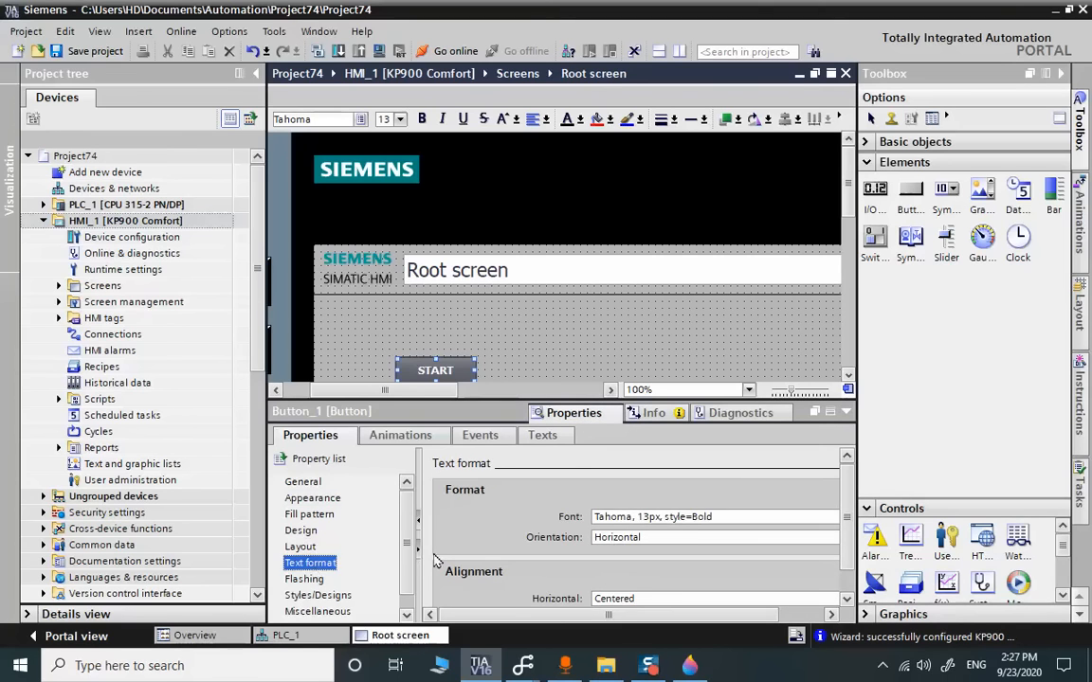
drag(648, 518, 595, 513)
click(615, 516)
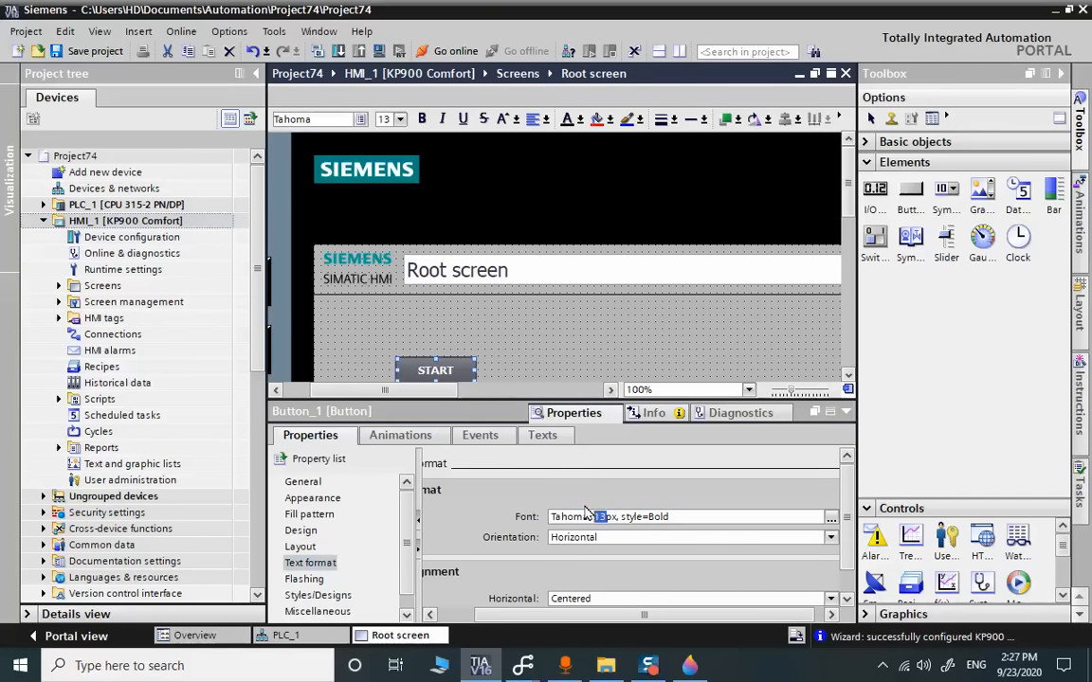
text(25)
key(Return)
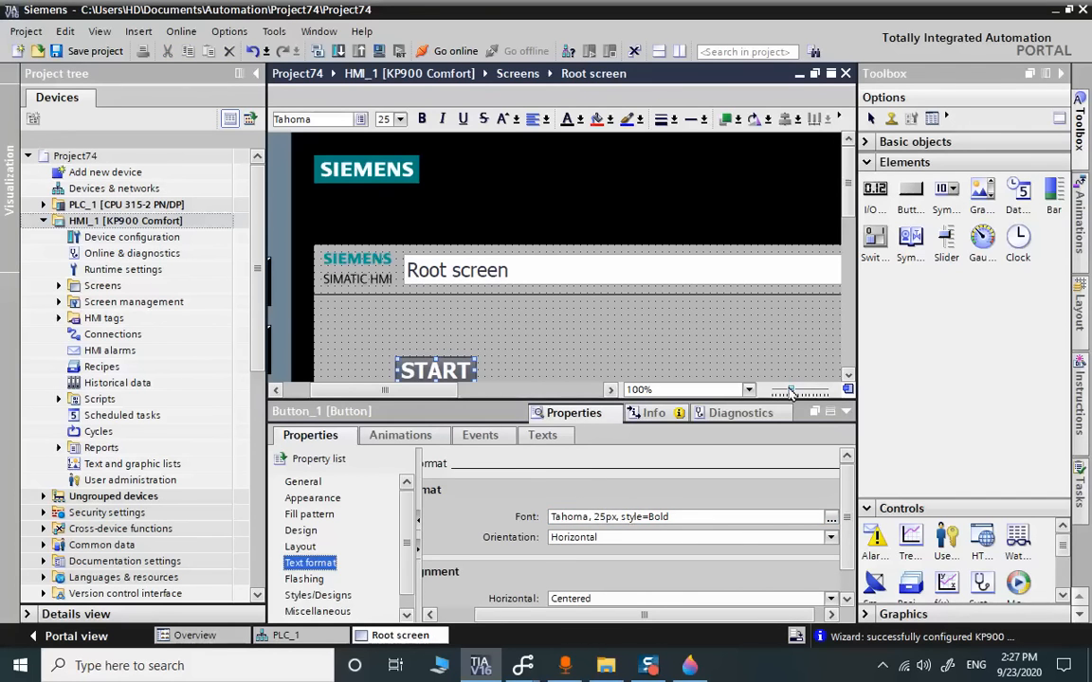
click(846, 412)
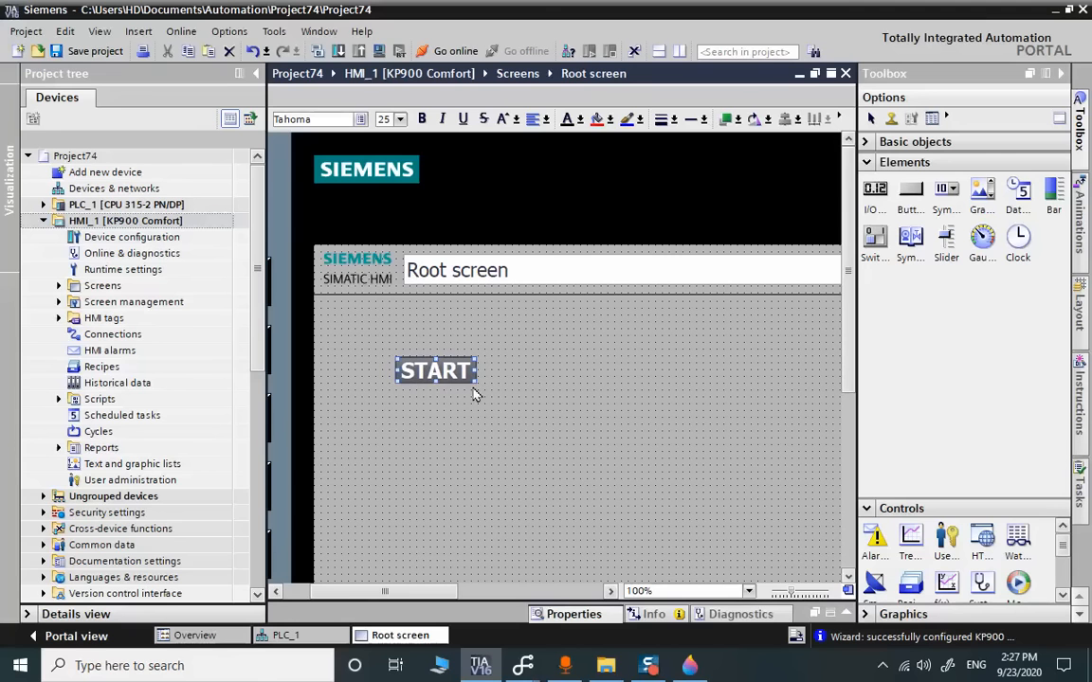
drag(476, 382, 495, 397)
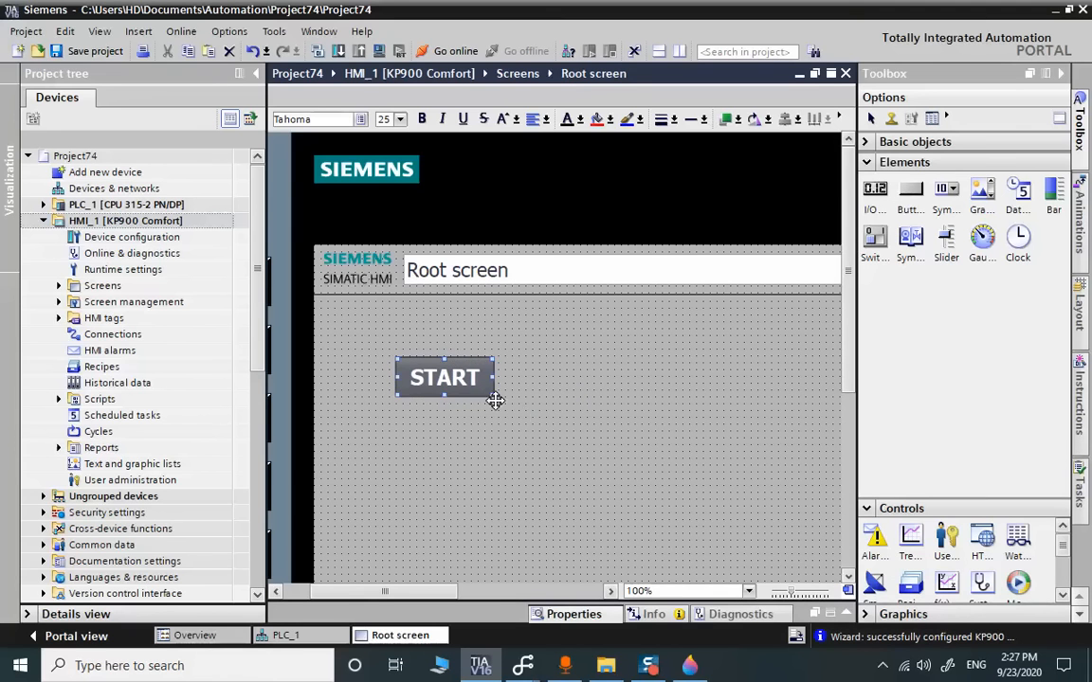
click(543, 418)
Add the SetBit function from the Edit bits group to the START button's Press event
click(463, 373)
right_click(463, 374)
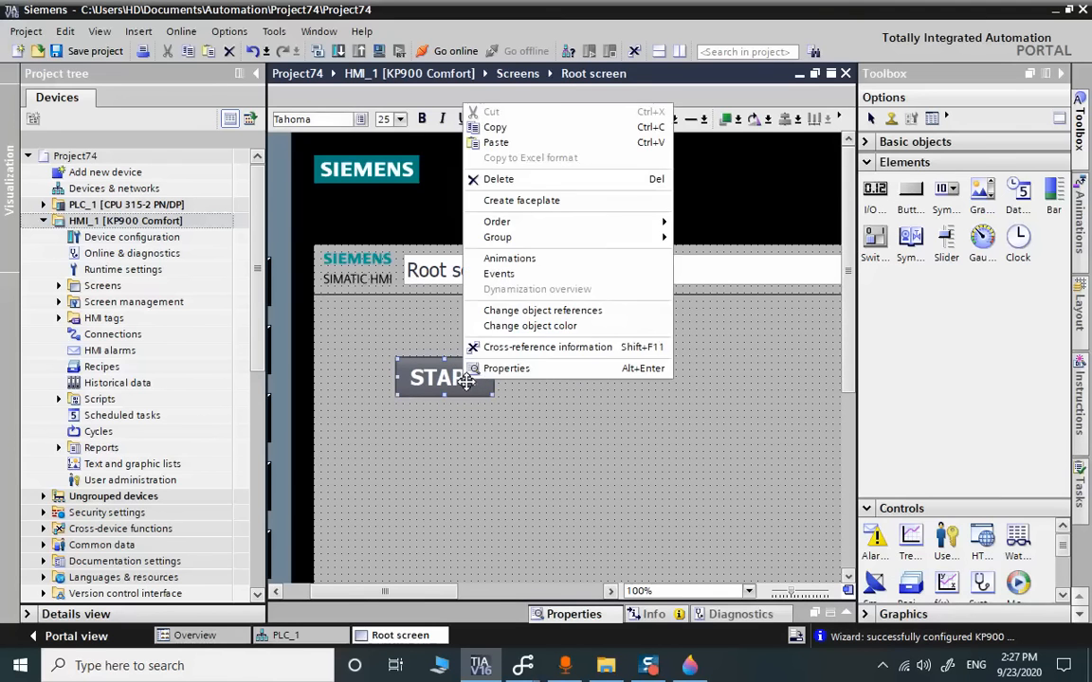
click(496, 372)
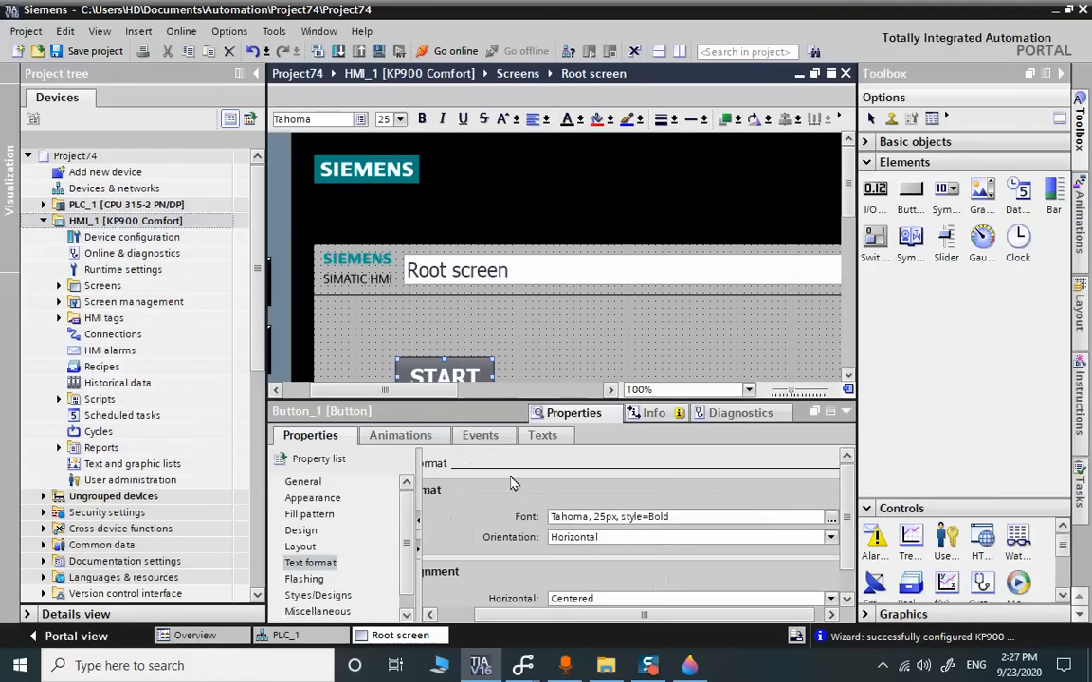
click(480, 437)
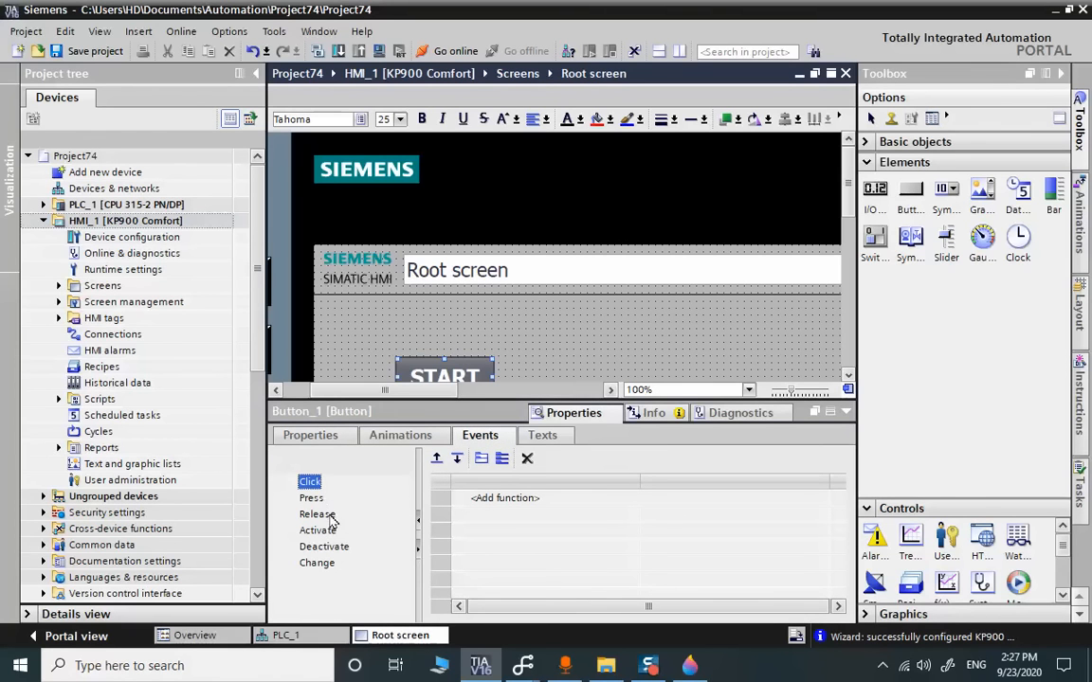
click(311, 497)
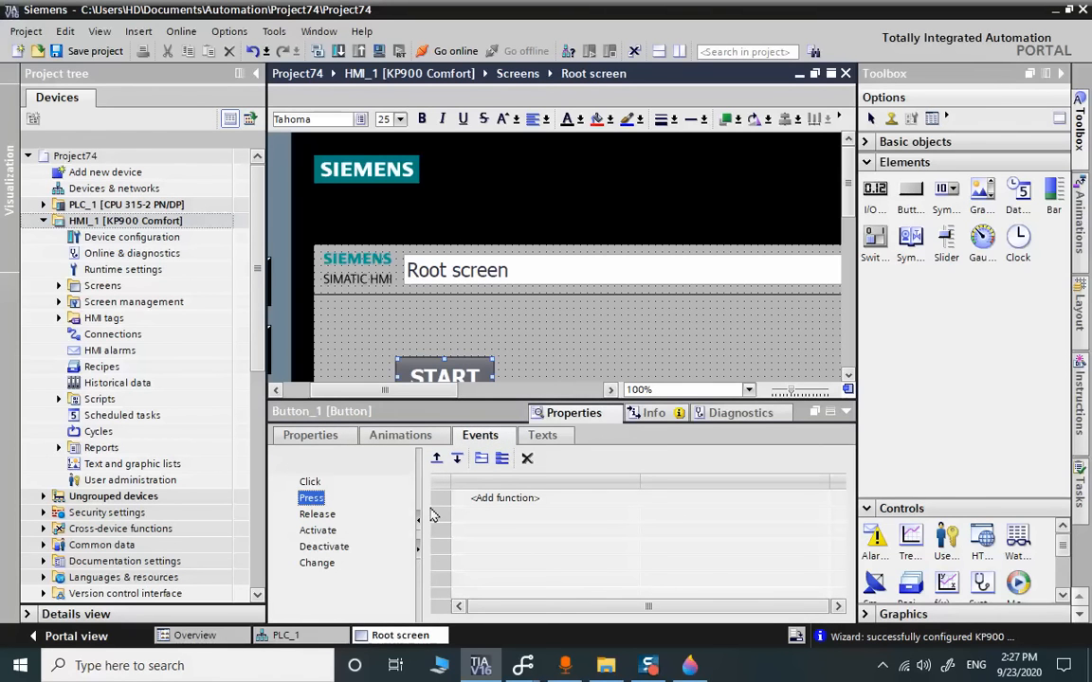
click(529, 500)
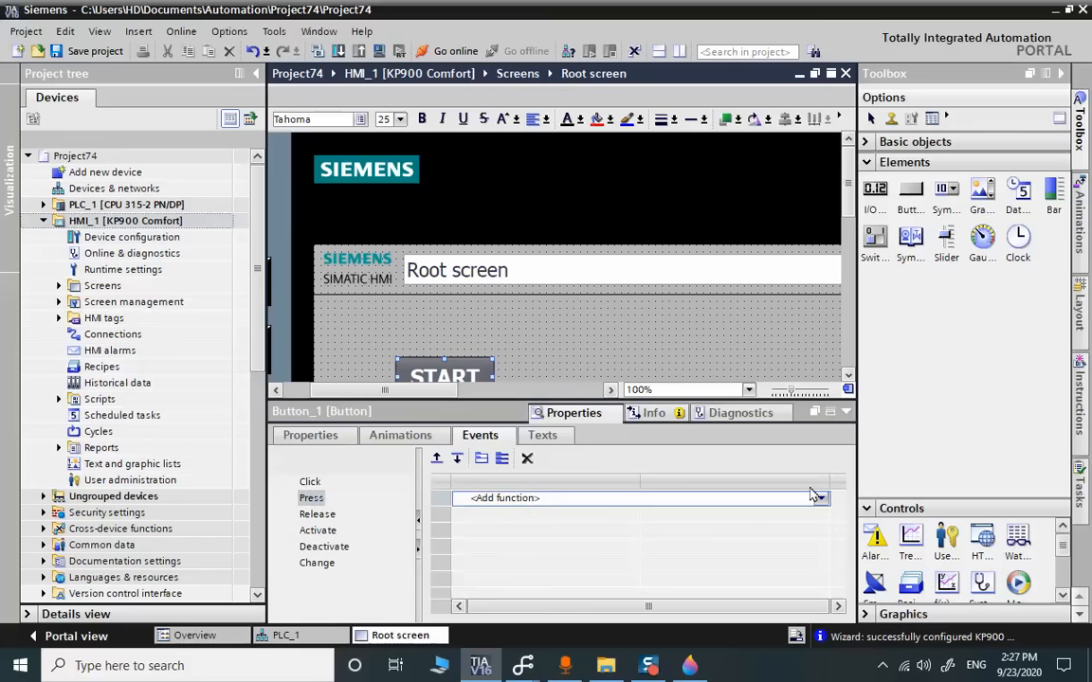
click(822, 501)
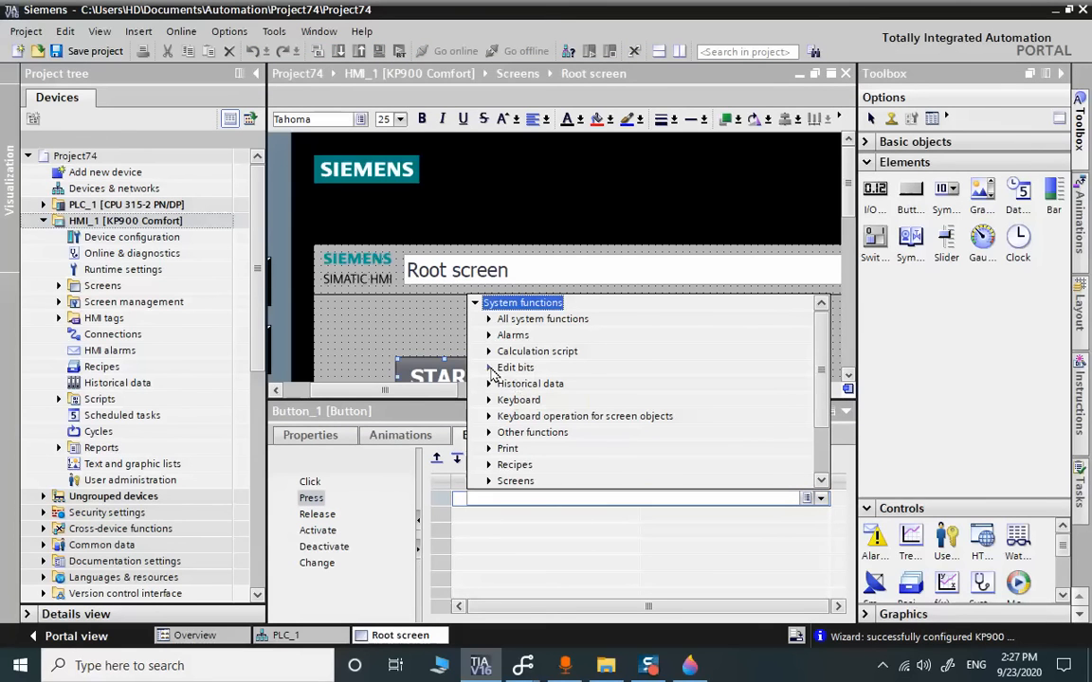
click(508, 371)
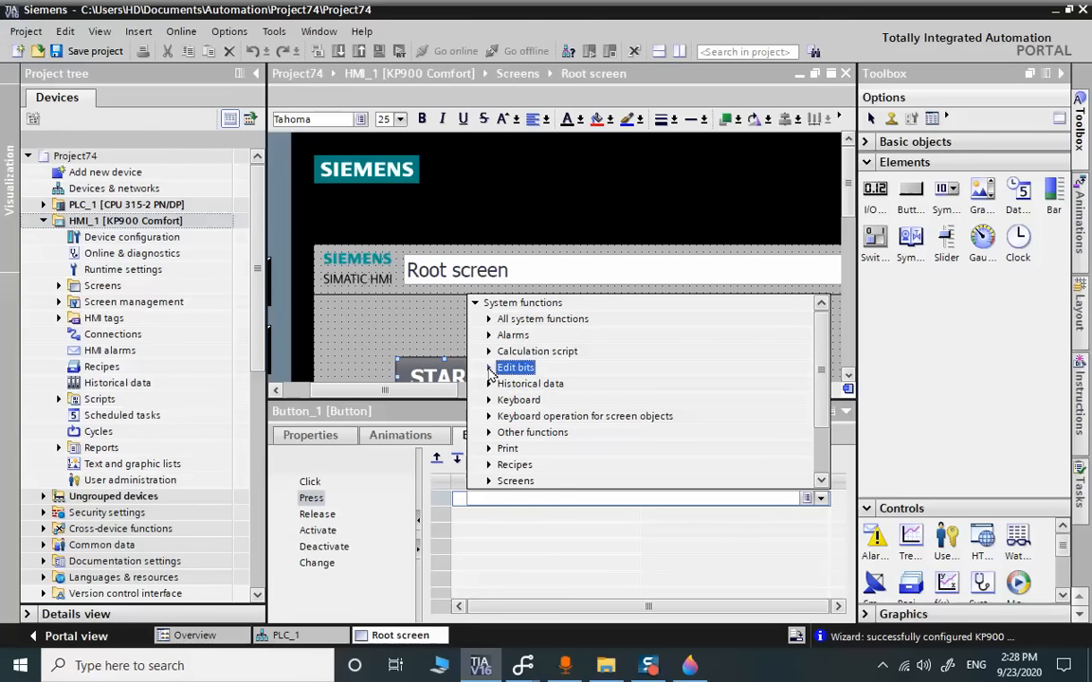
click(489, 370)
click(521, 416)
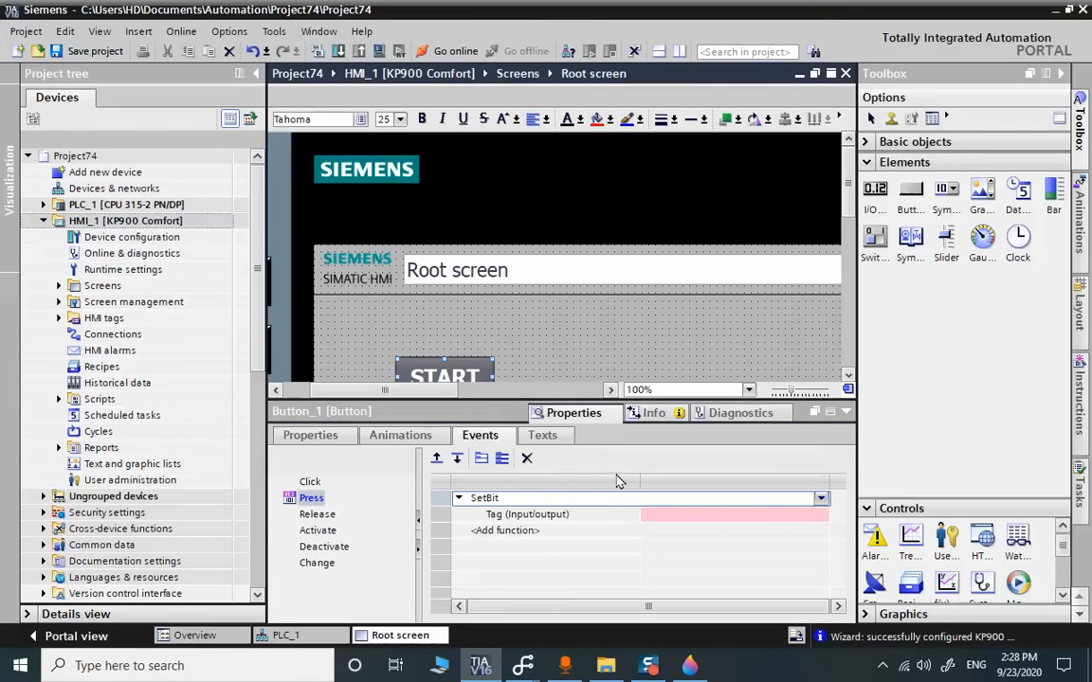
Assign the tag motor1 from PLC_1's default tag table to the SetBit function and save the project
click(802, 515)
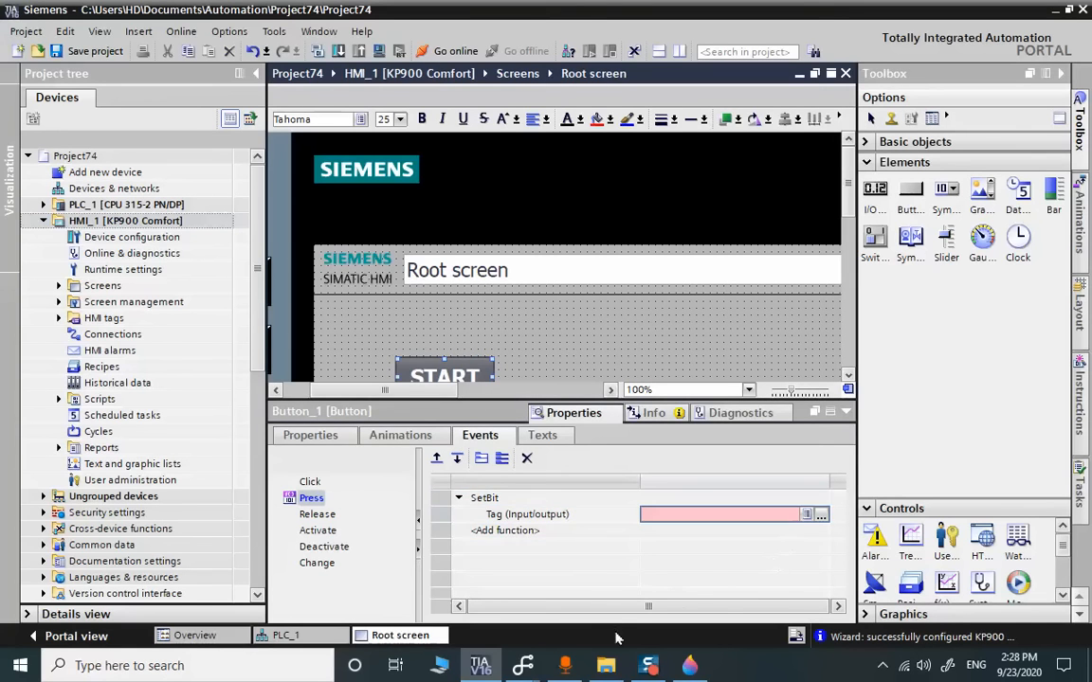
click(821, 516)
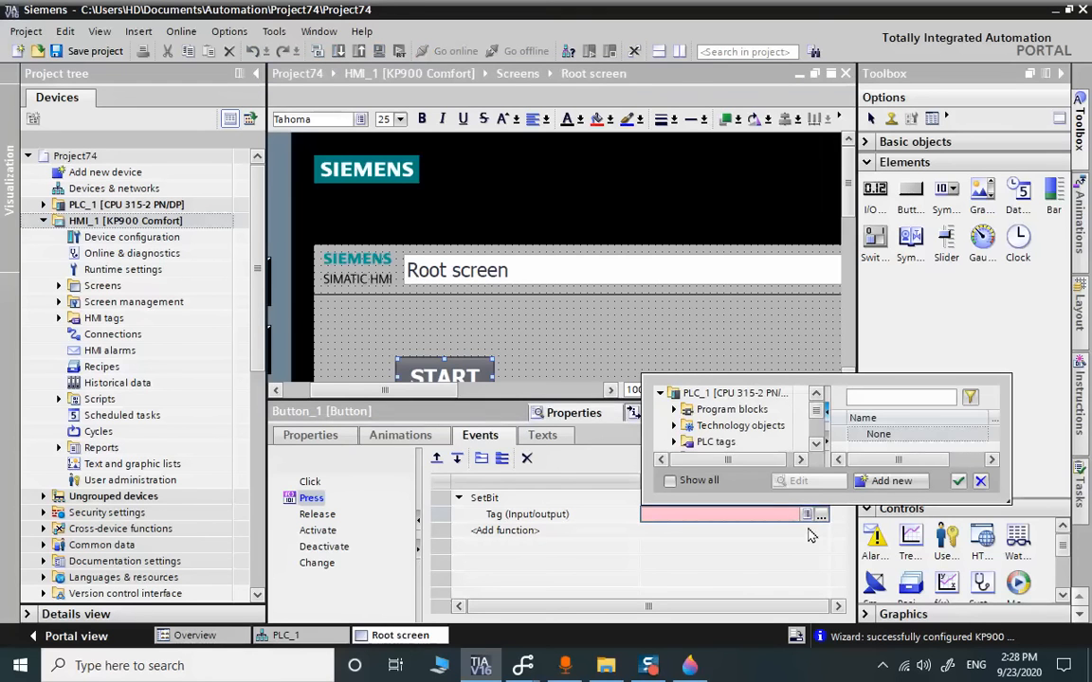
double_click(716, 442)
click(739, 442)
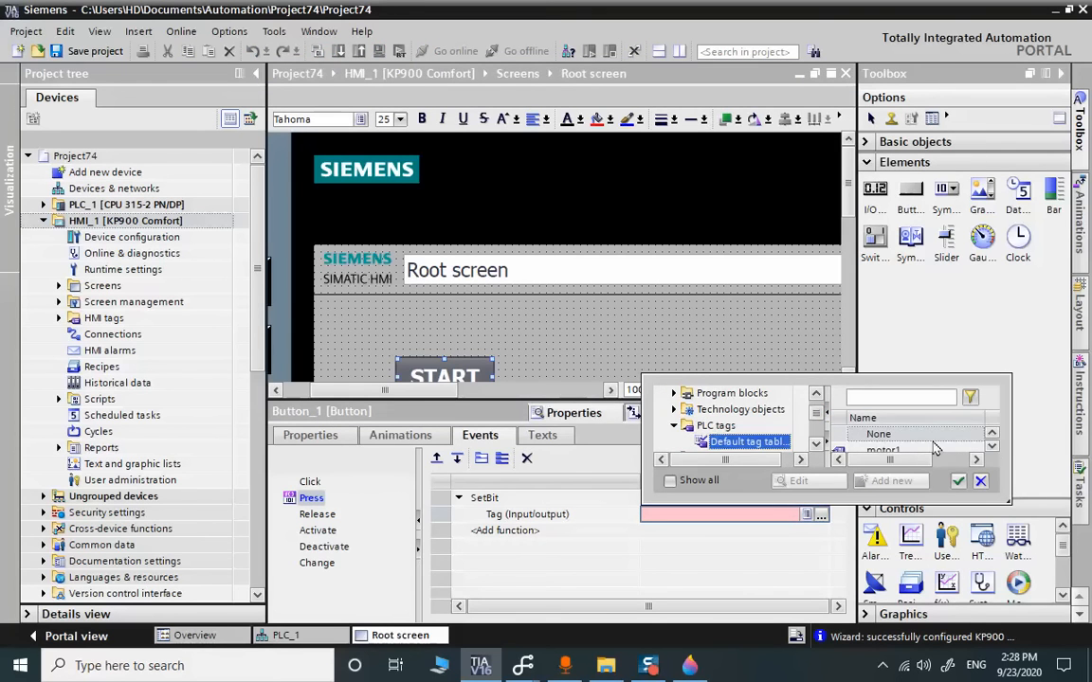
drag(1009, 495, 1049, 574)
click(884, 452)
double_click(884, 452)
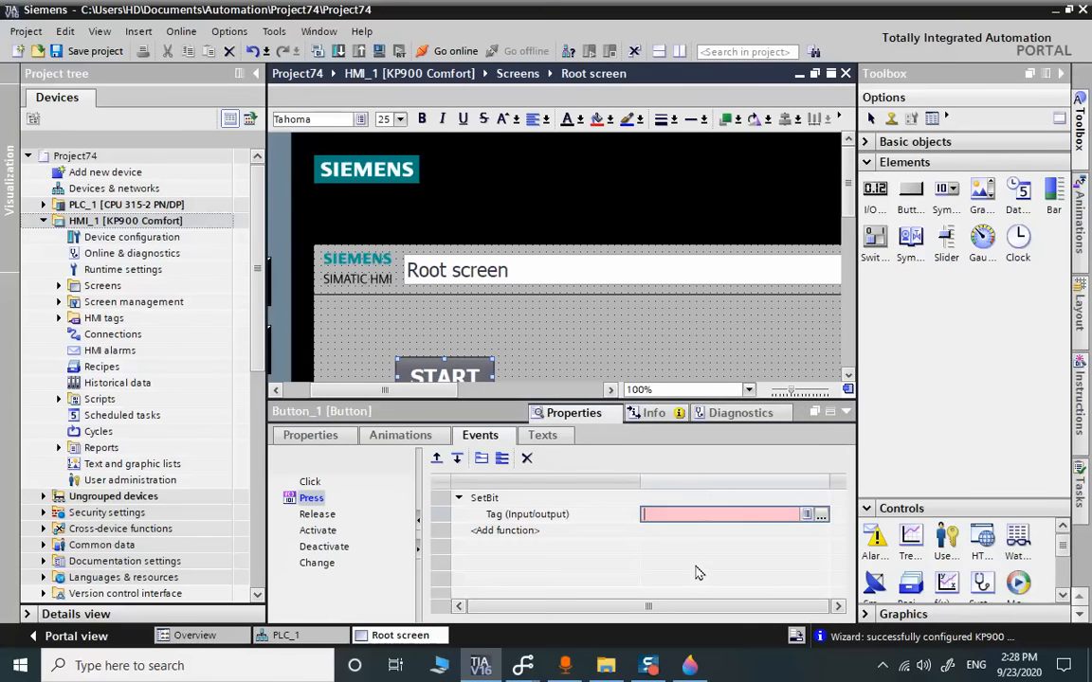
click(93, 51)
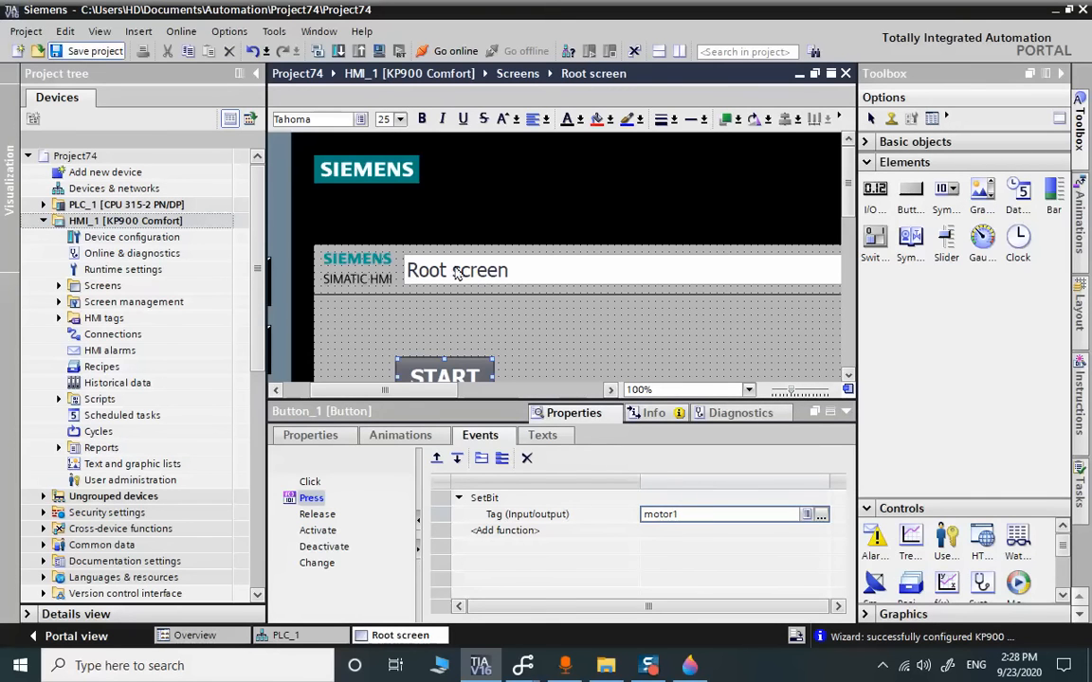
click(315, 484)
click(316, 501)
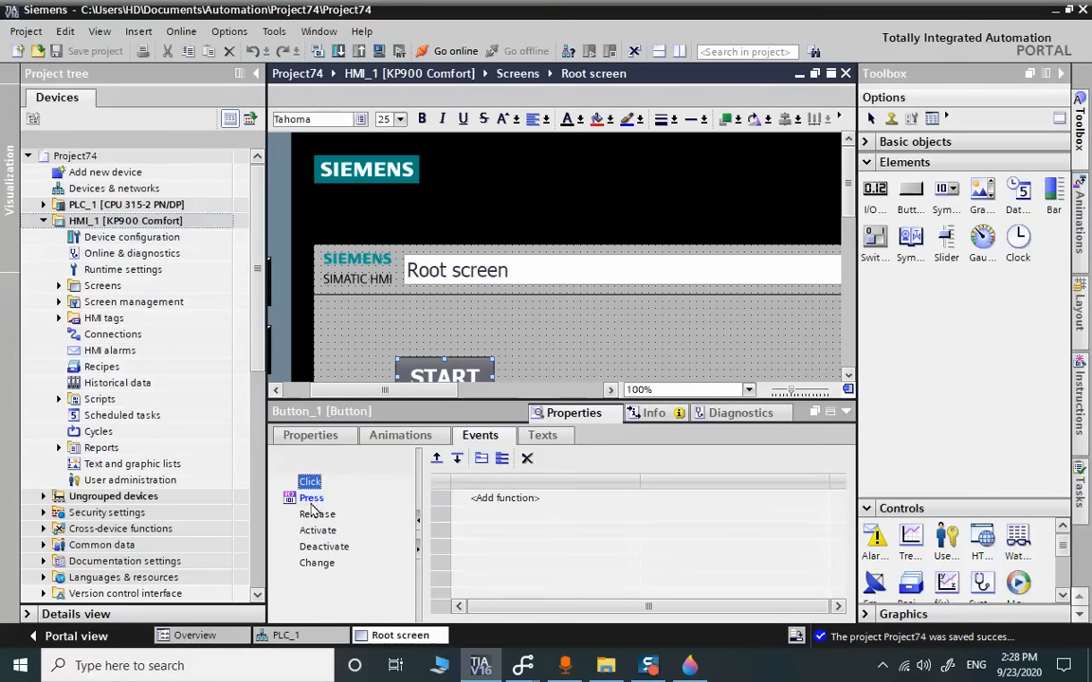
click(846, 415)
Duplicate the START button, place the copy directly below the original and label it STOP
right_click(441, 383)
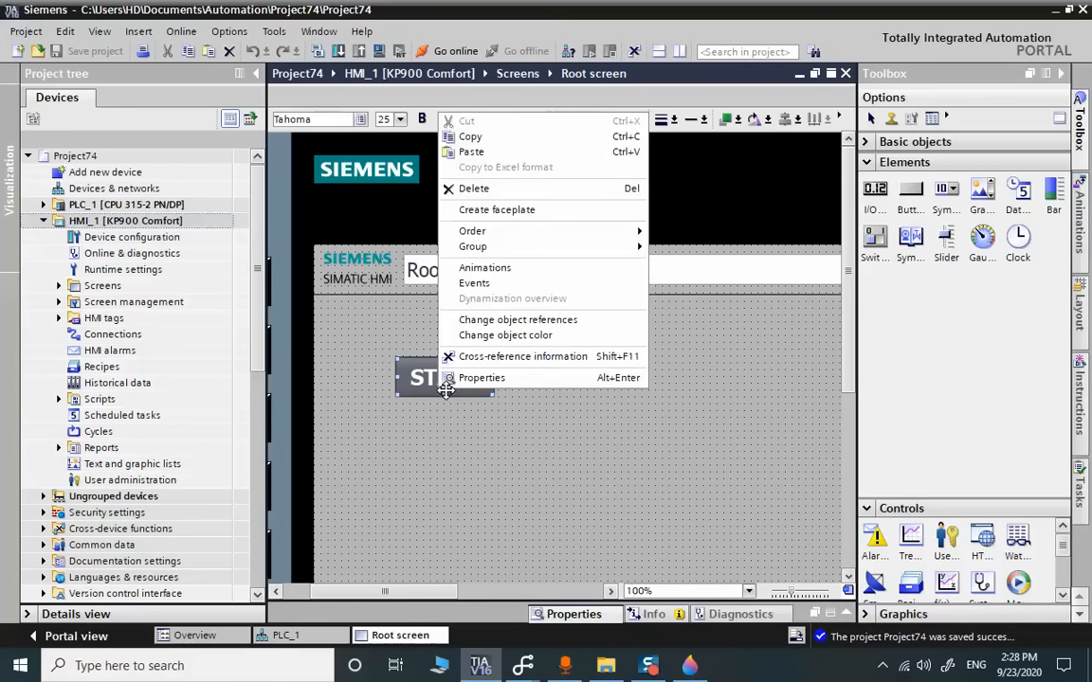
click(475, 140)
right_click(434, 487)
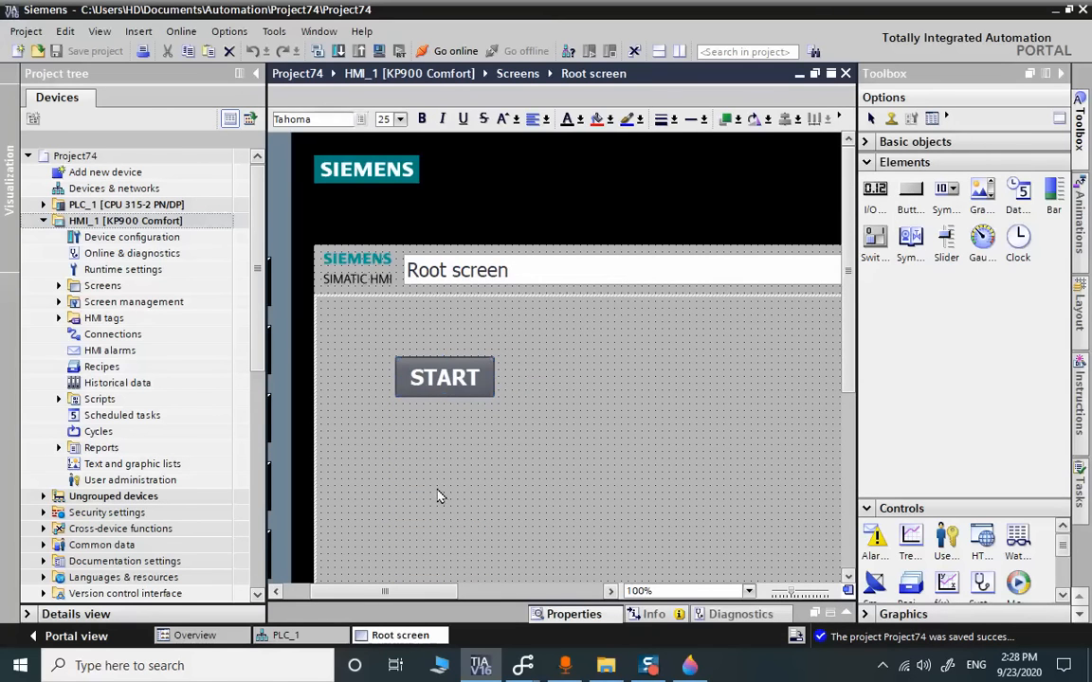
click(465, 287)
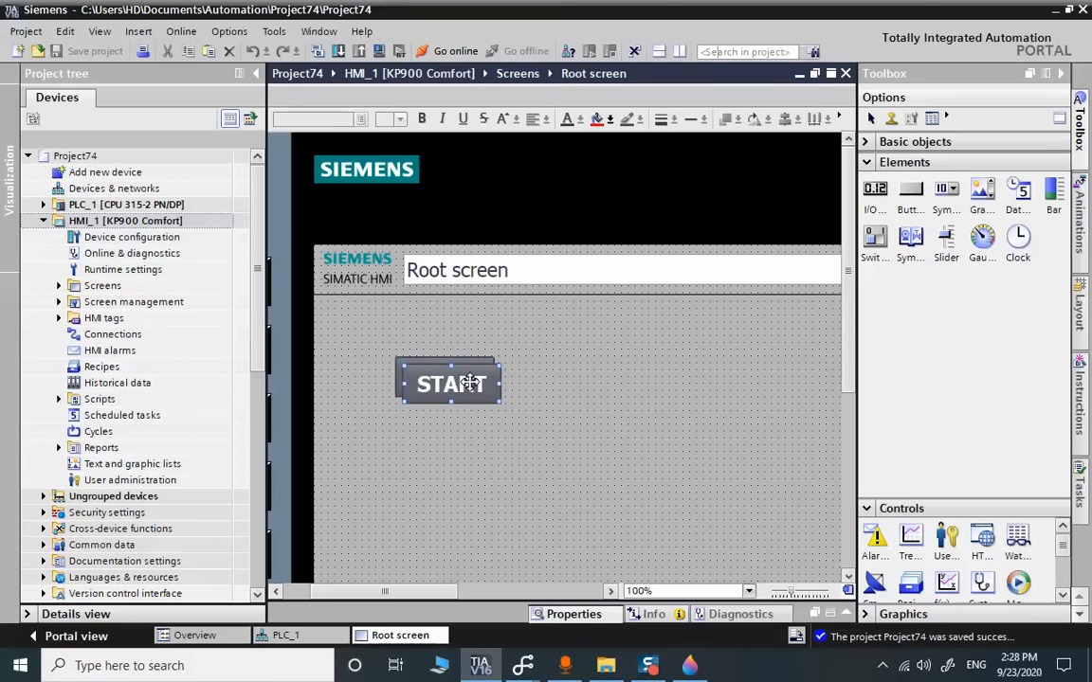
drag(450, 386, 445, 457)
double_click(444, 456)
key(BackSpace)
text(STOP)
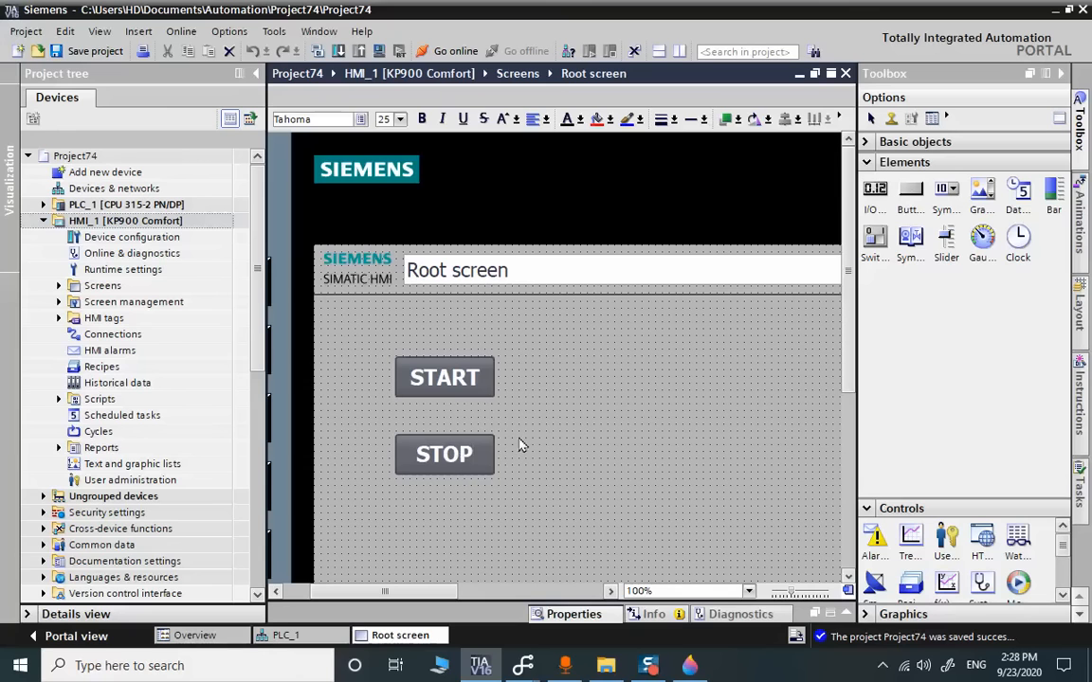
Change the function on the STOP button's Press event to ResetBit from the Edit bits group
click(464, 377)
click(446, 456)
right_click(439, 459)
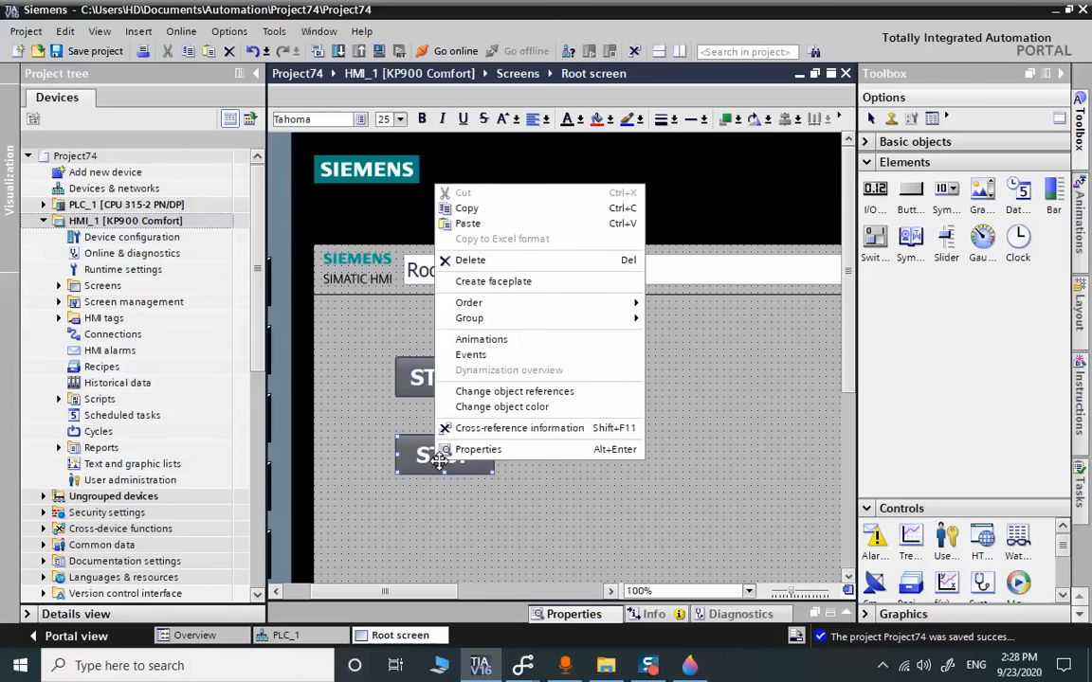
click(458, 449)
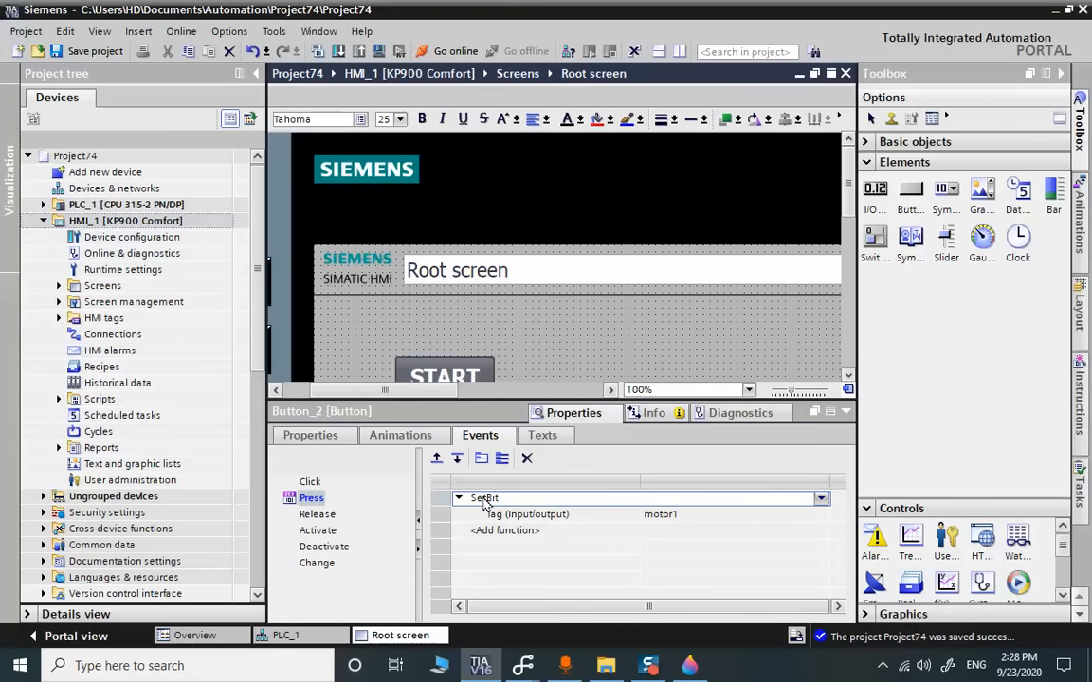
click(818, 500)
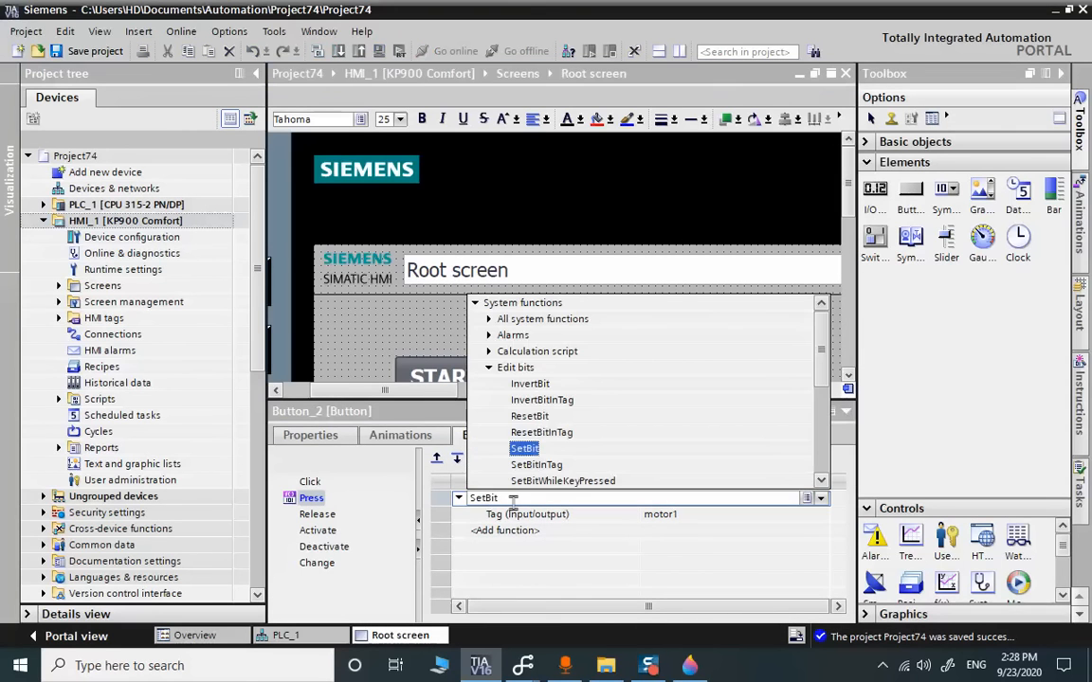
click(535, 419)
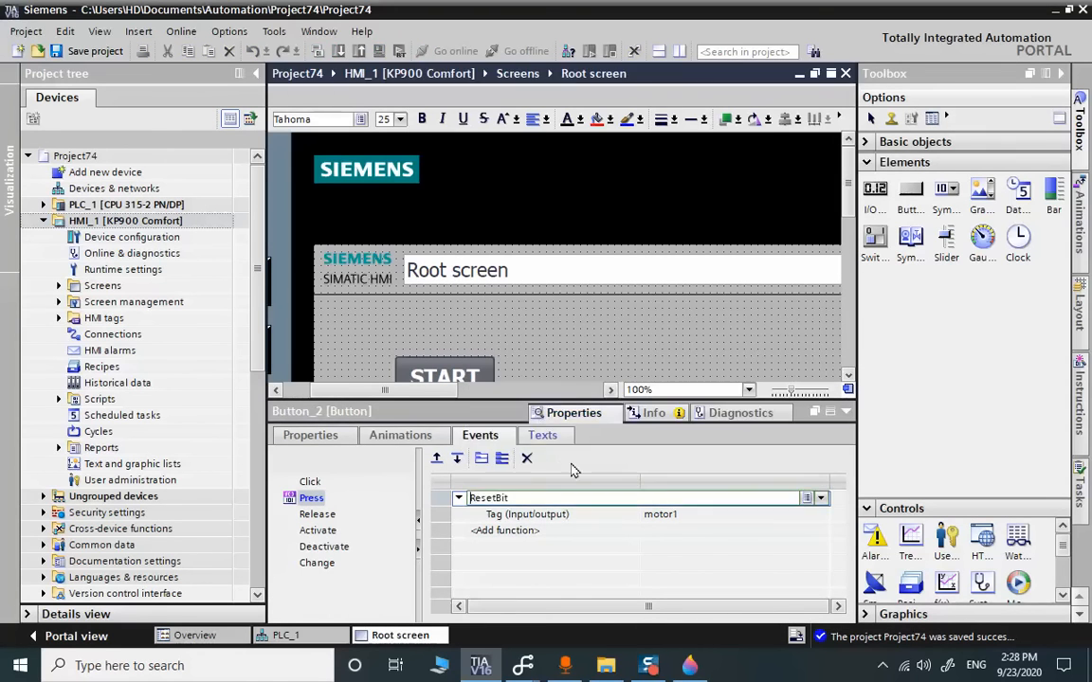
Assign the tag motor1 to the STOP button's ResetBit function and save the project
click(814, 514)
click(821, 515)
double_click(870, 379)
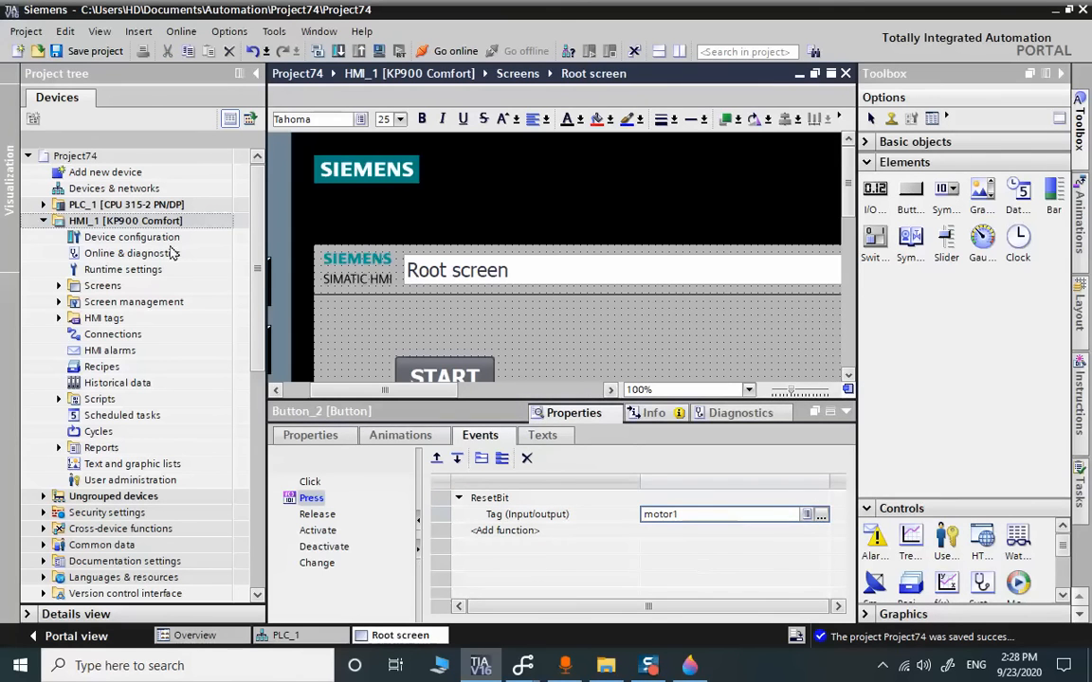
click(80, 50)
click(847, 414)
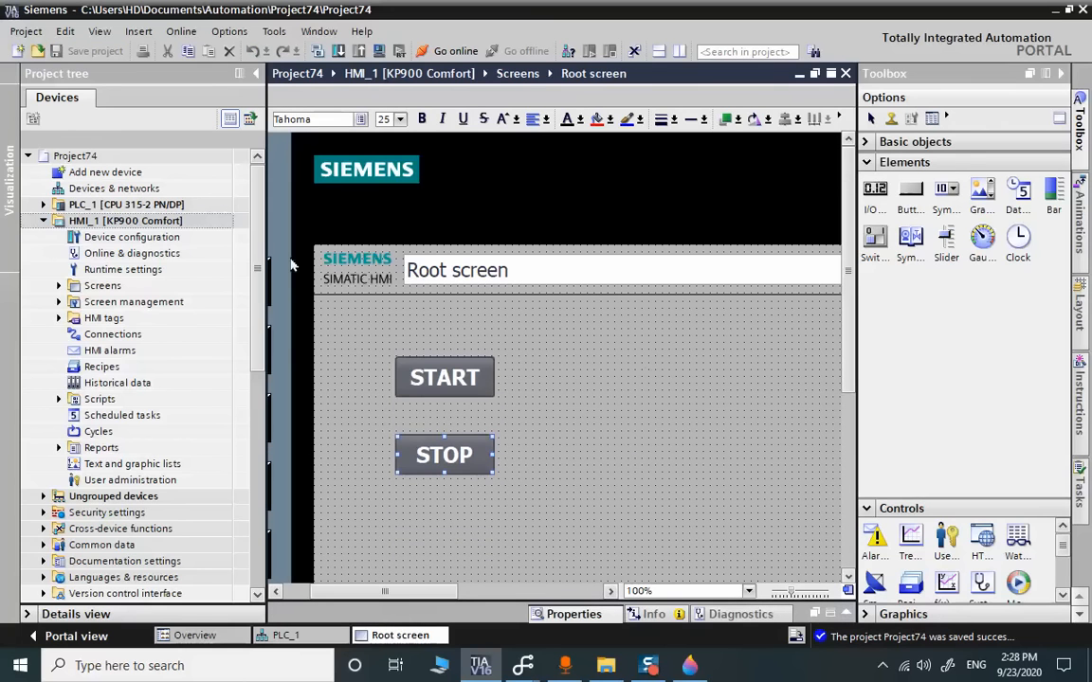
Compile the hardware and software of HMI_1 and start its runtime simulation
click(45, 220)
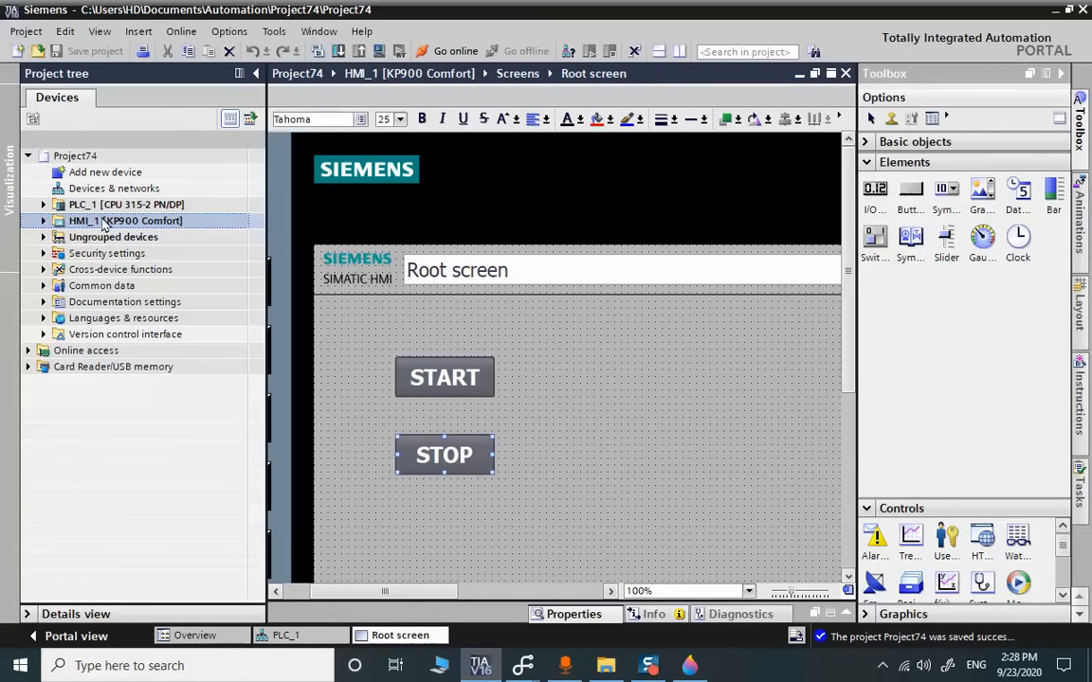
right_click(102, 224)
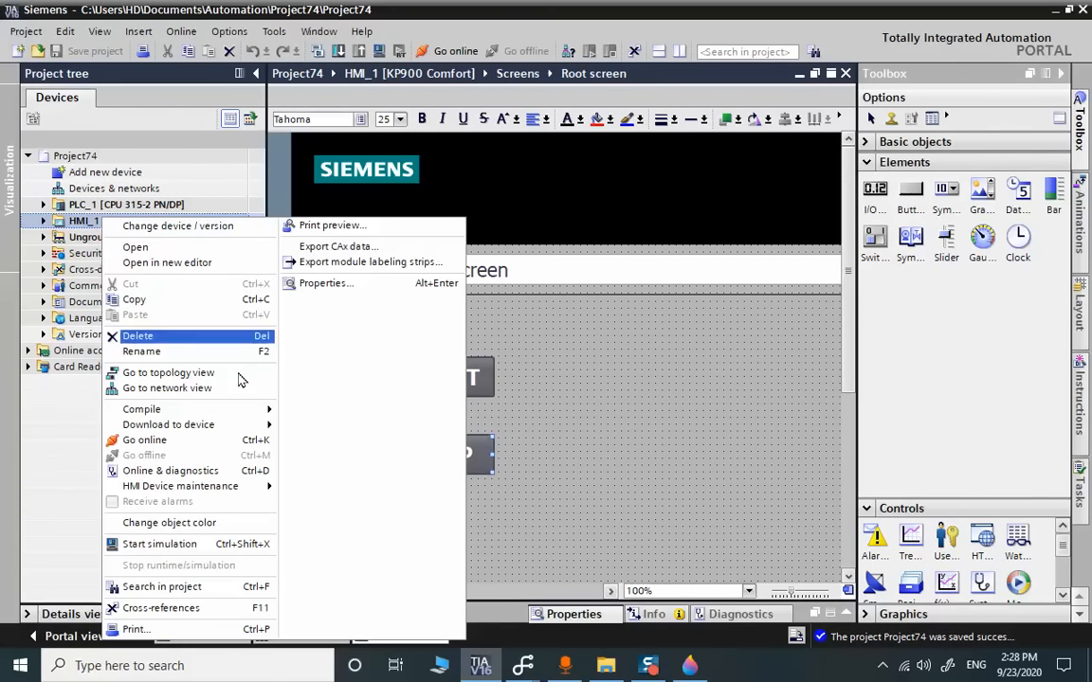
mouse_move(223, 409)
click(326, 412)
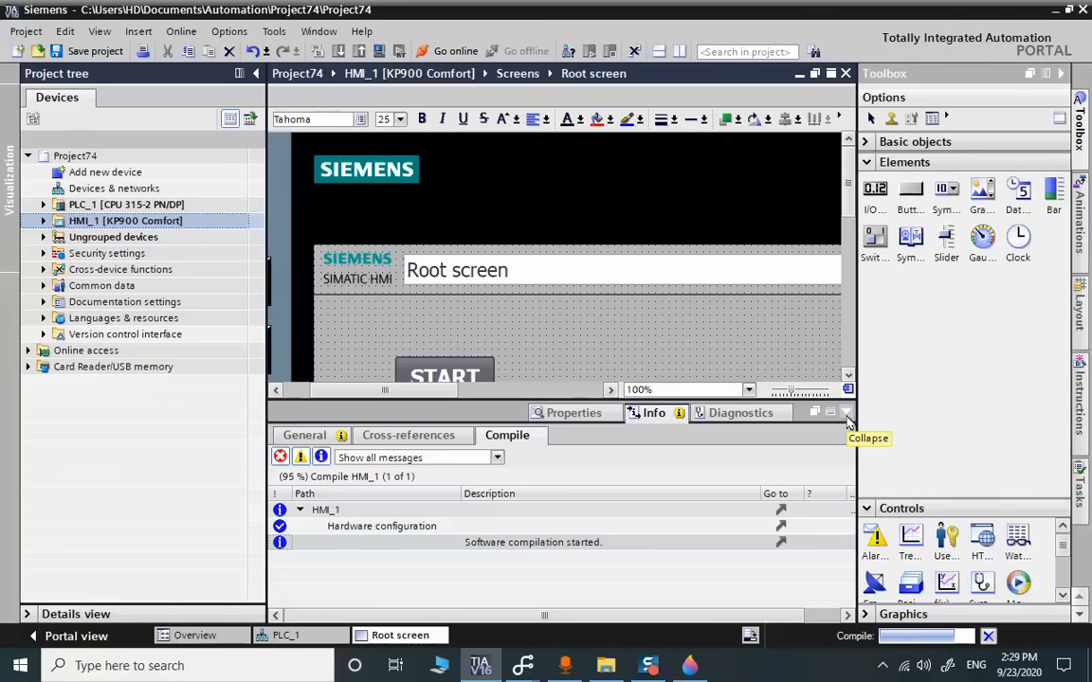
click(849, 423)
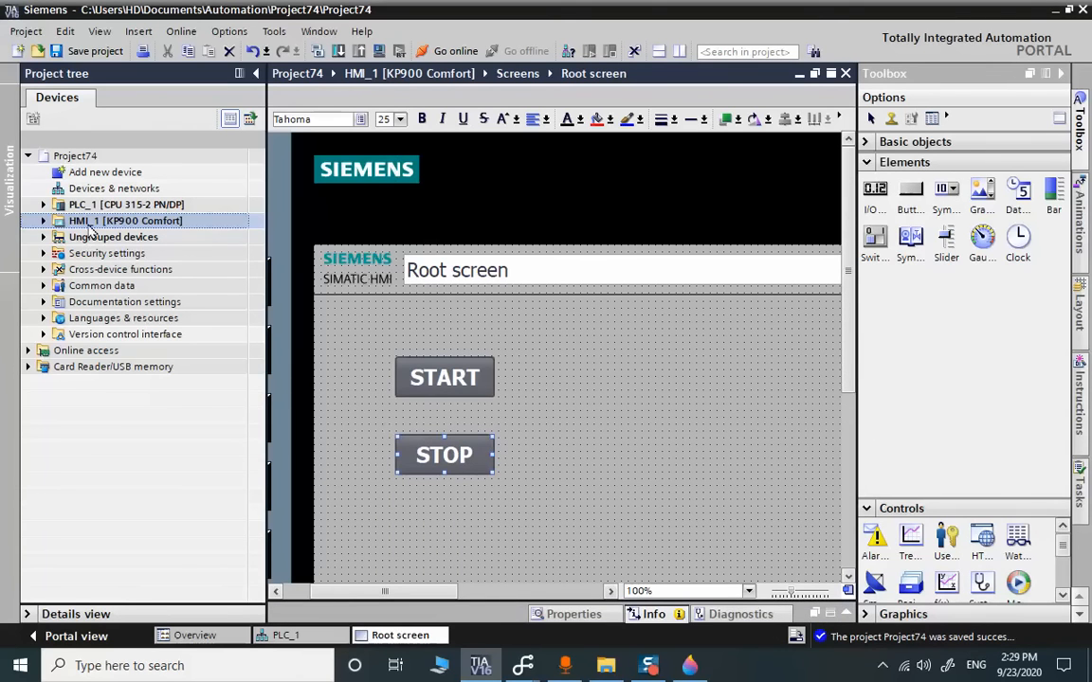
click(378, 52)
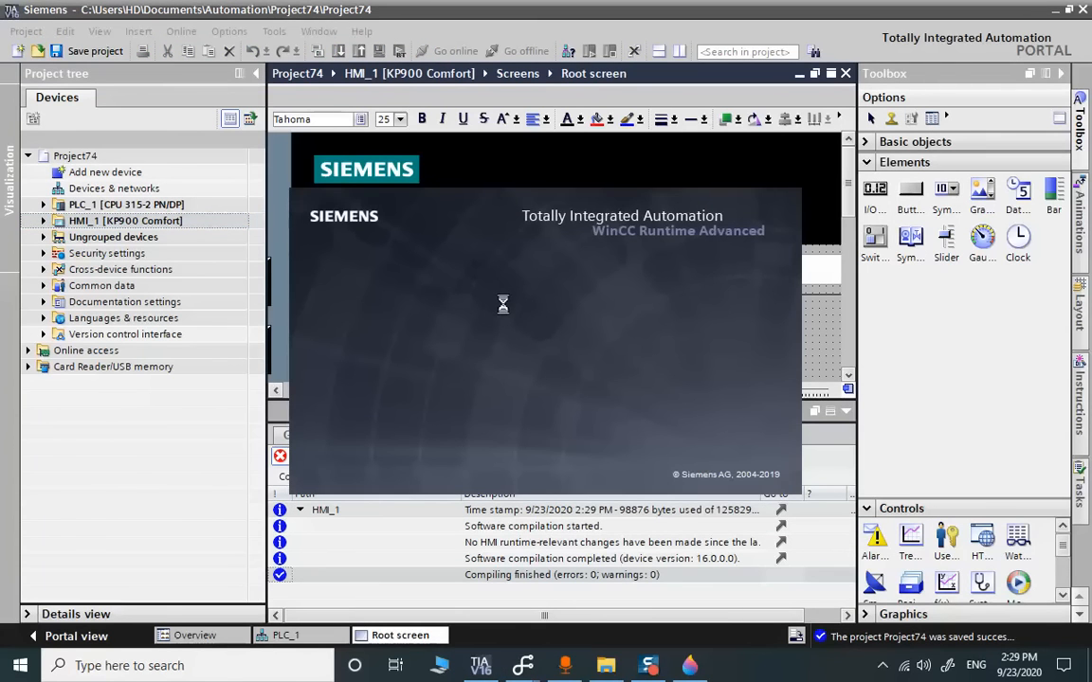
Start the simulation of PLC_1 and set the simulated CPU to RUN-P in S7-PLCSIM
click(481, 666)
click(128, 206)
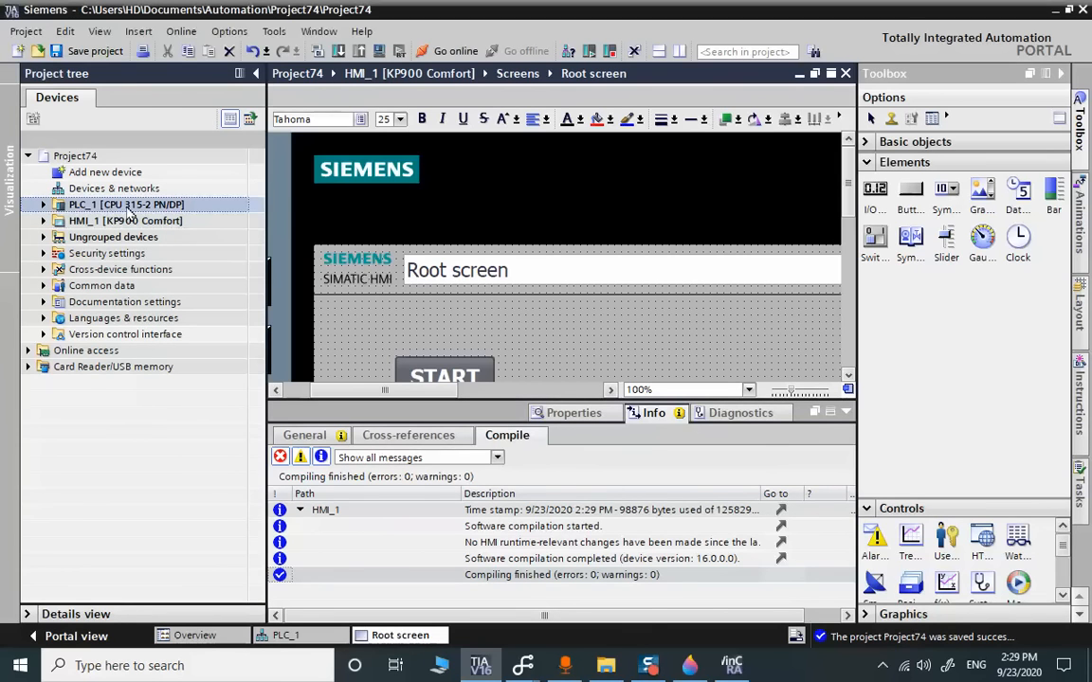
click(378, 52)
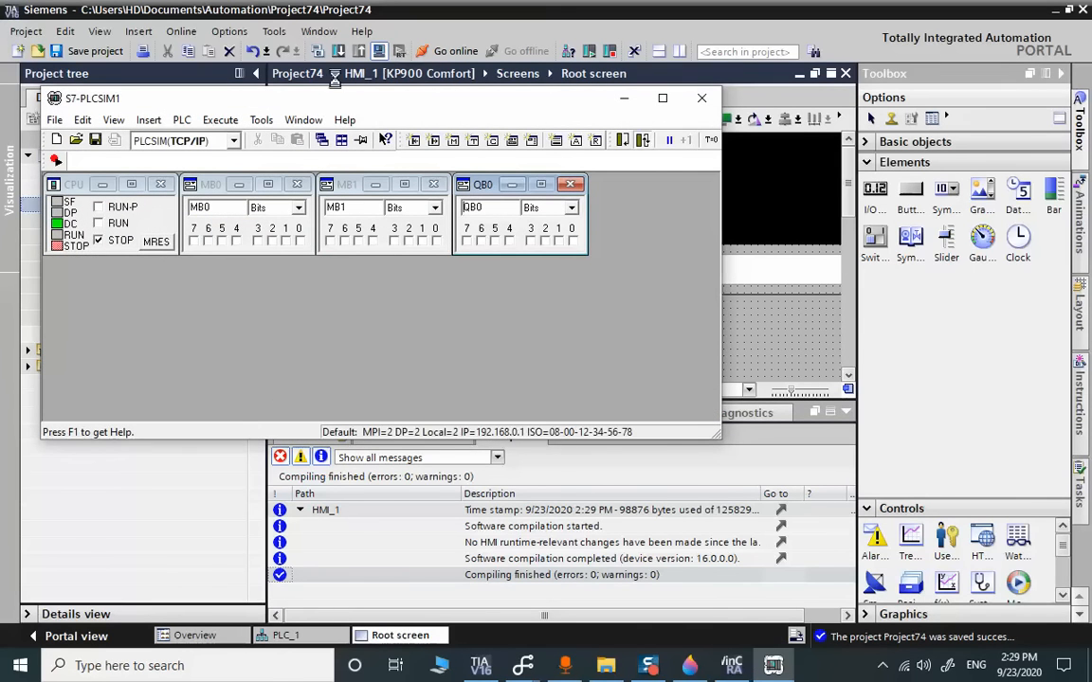
click(98, 206)
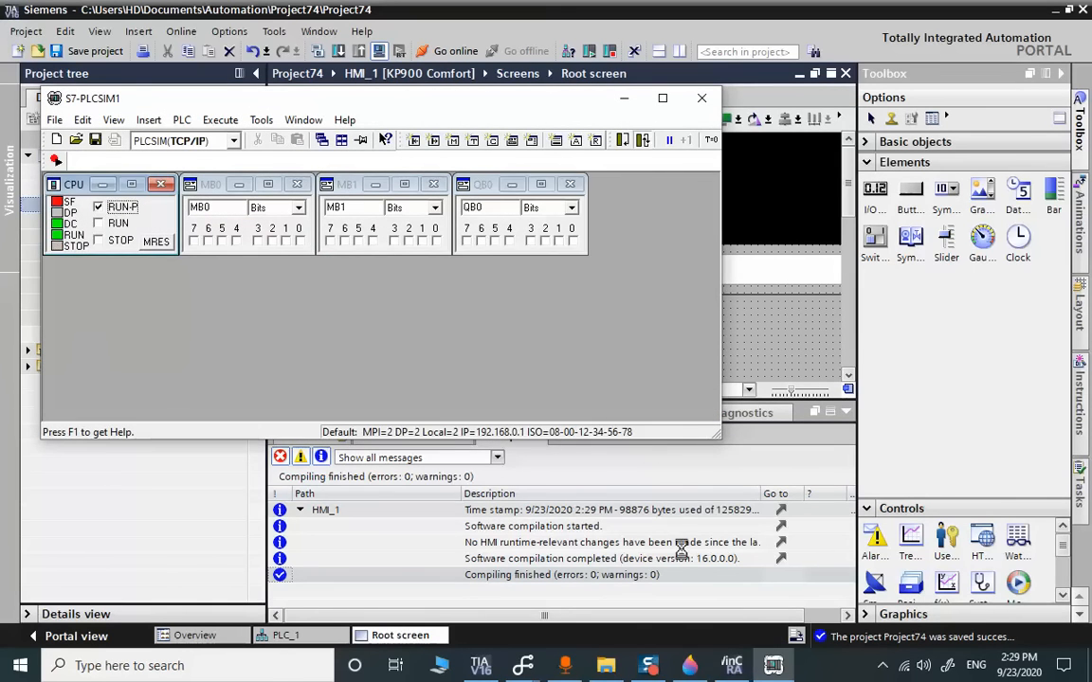
Search for the simulated PLC over the PN/IE interface and load PLC_1 into it
click(623, 99)
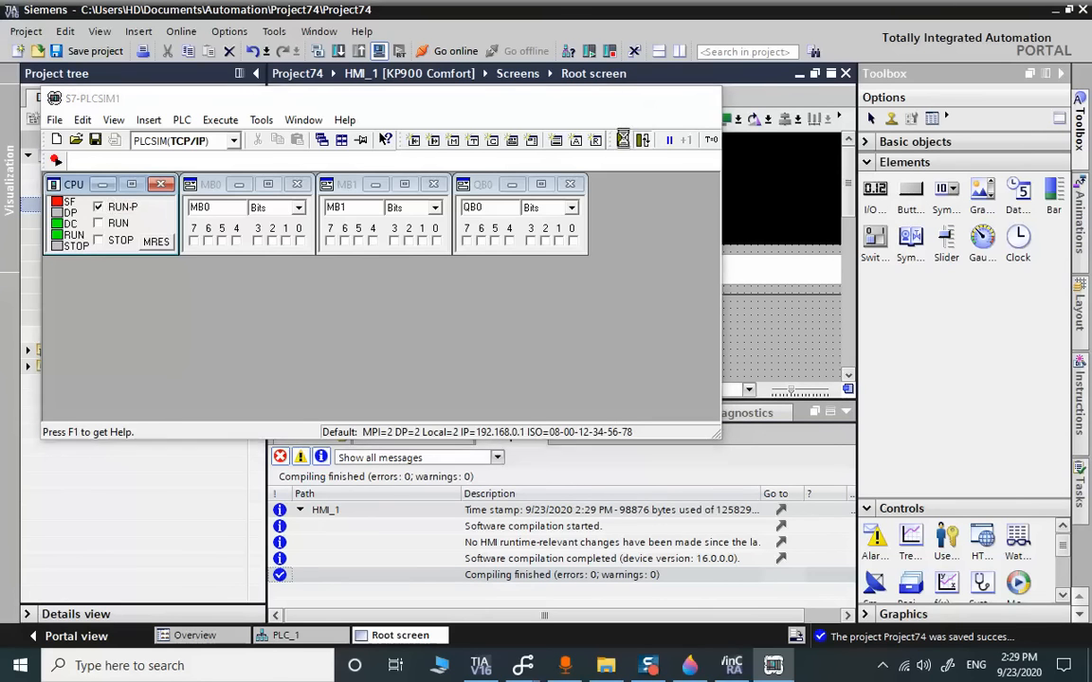
click(773, 666)
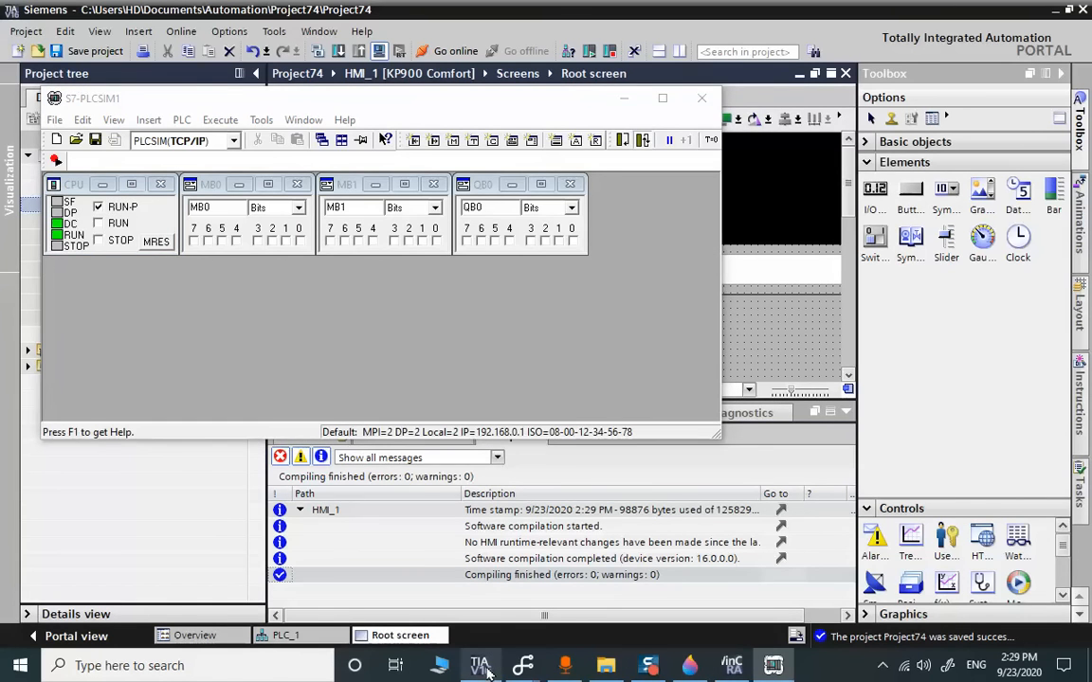
click(483, 667)
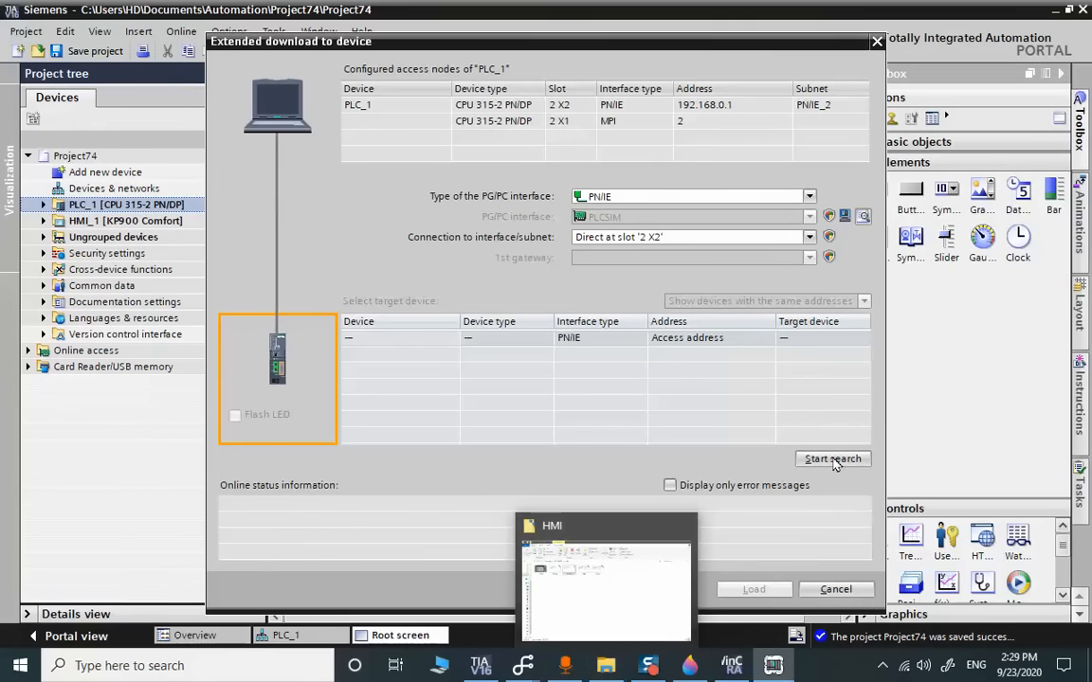
click(829, 460)
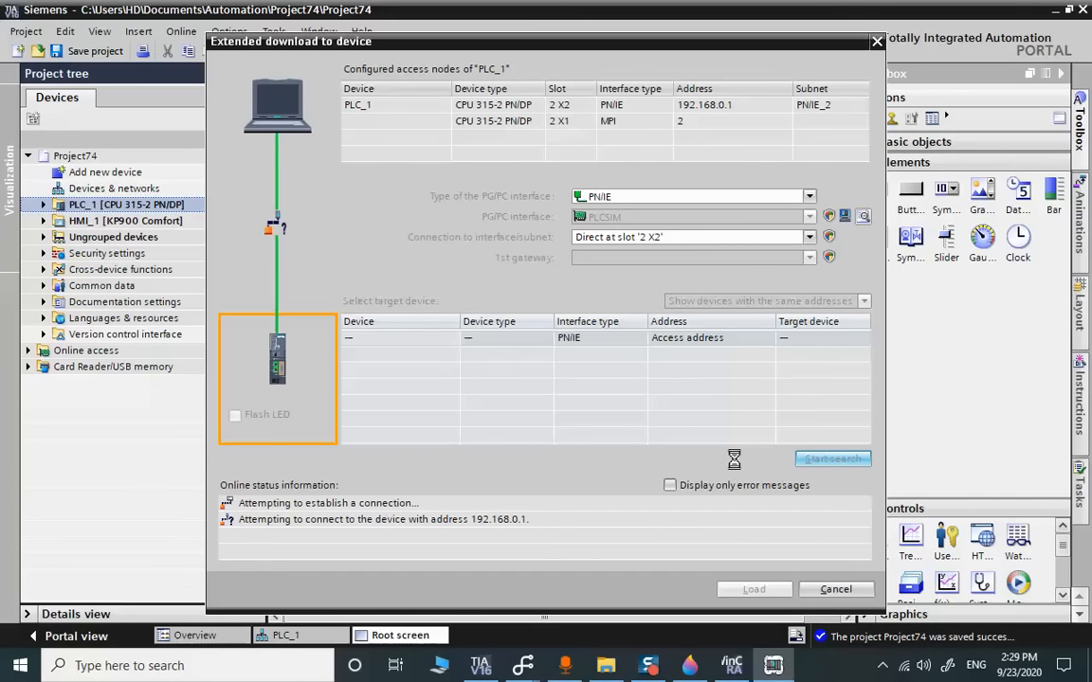
click(754, 588)
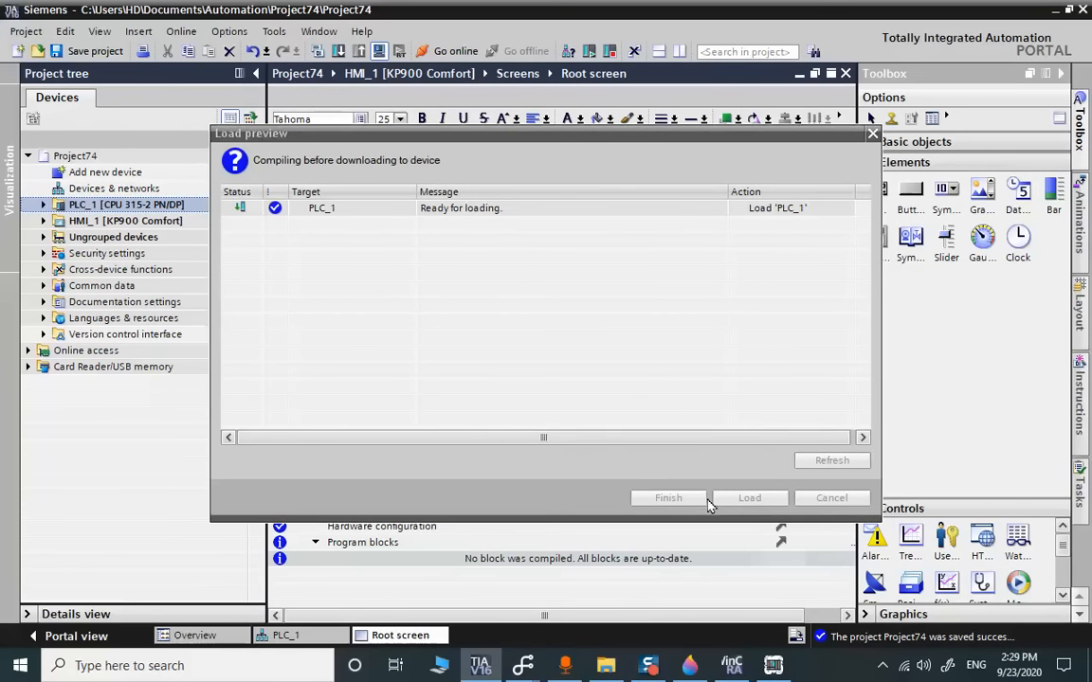
click(728, 502)
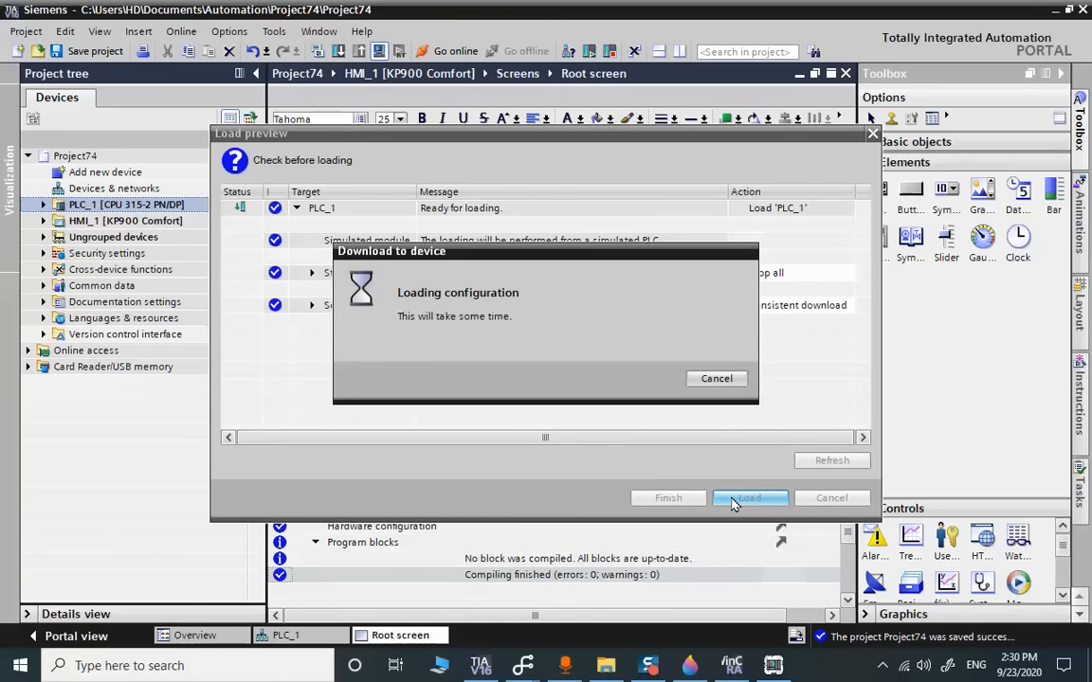
click(696, 499)
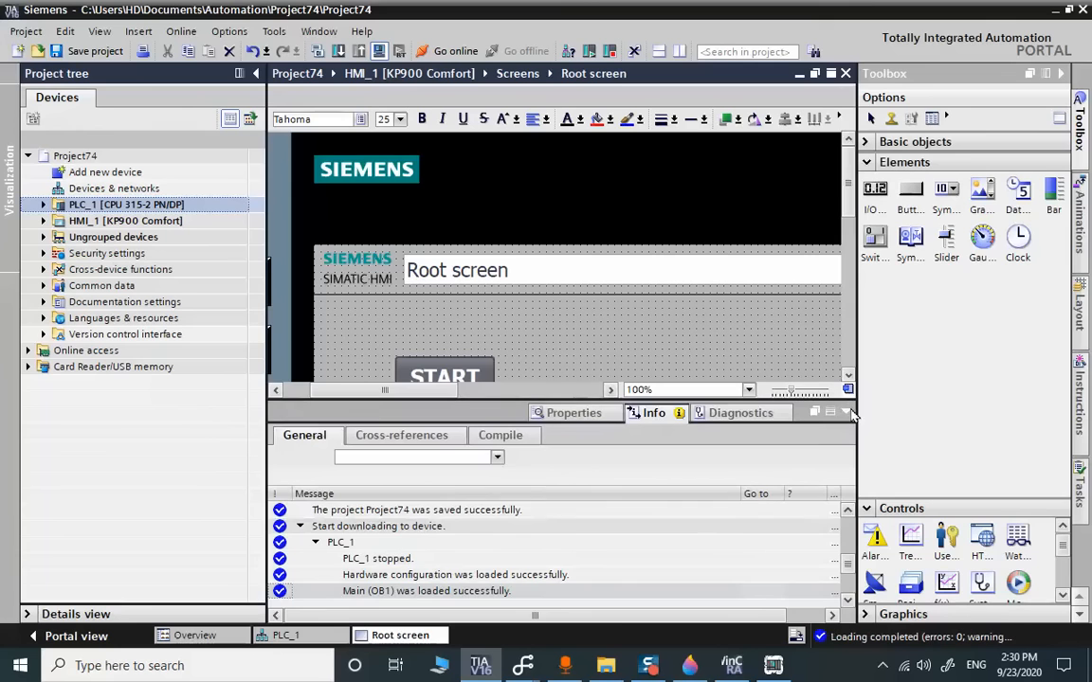
Arrange the WinCC Runtime window beside the S7-PLCSIM window so the HMI buttons and output byte QB0 show together
click(1061, 117)
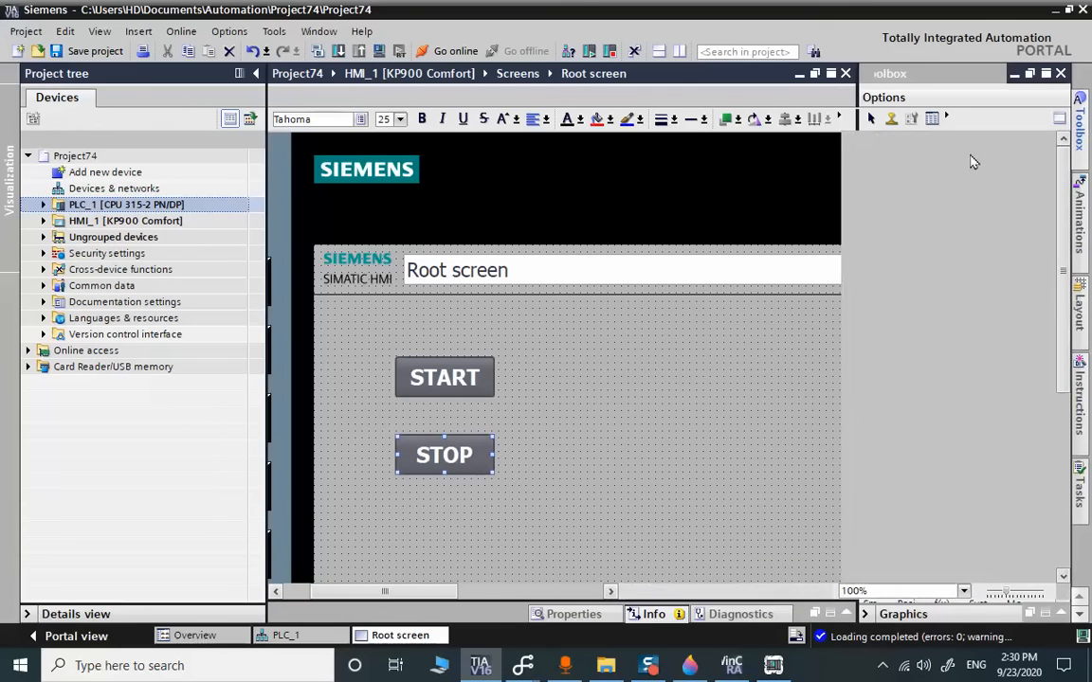
click(728, 666)
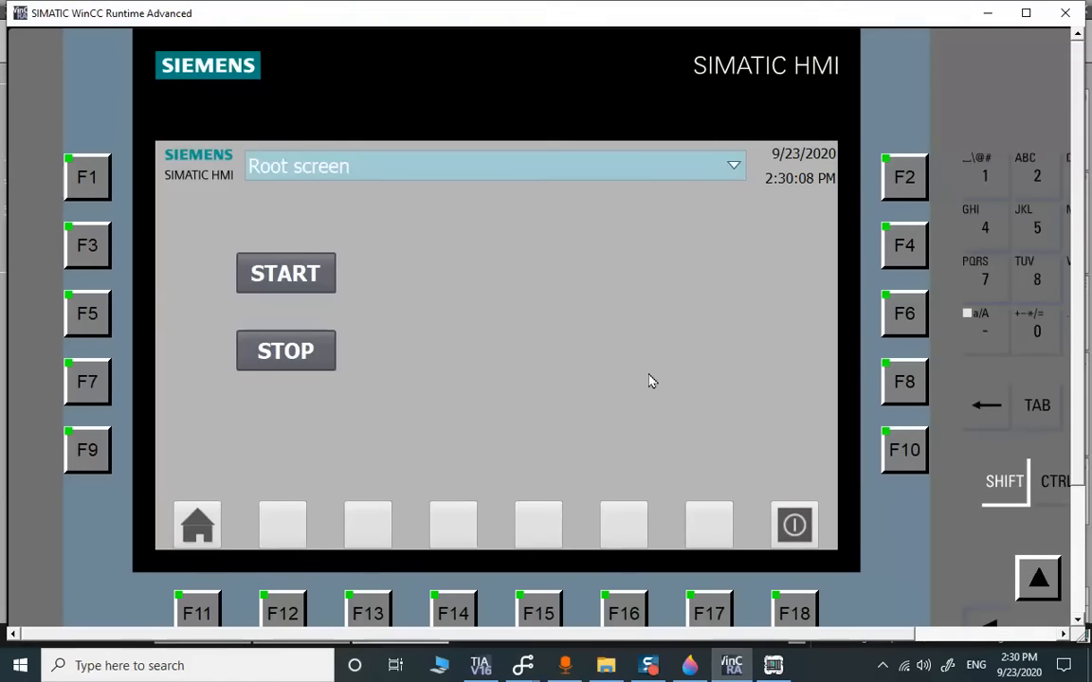
drag(4, 377, 675, 371)
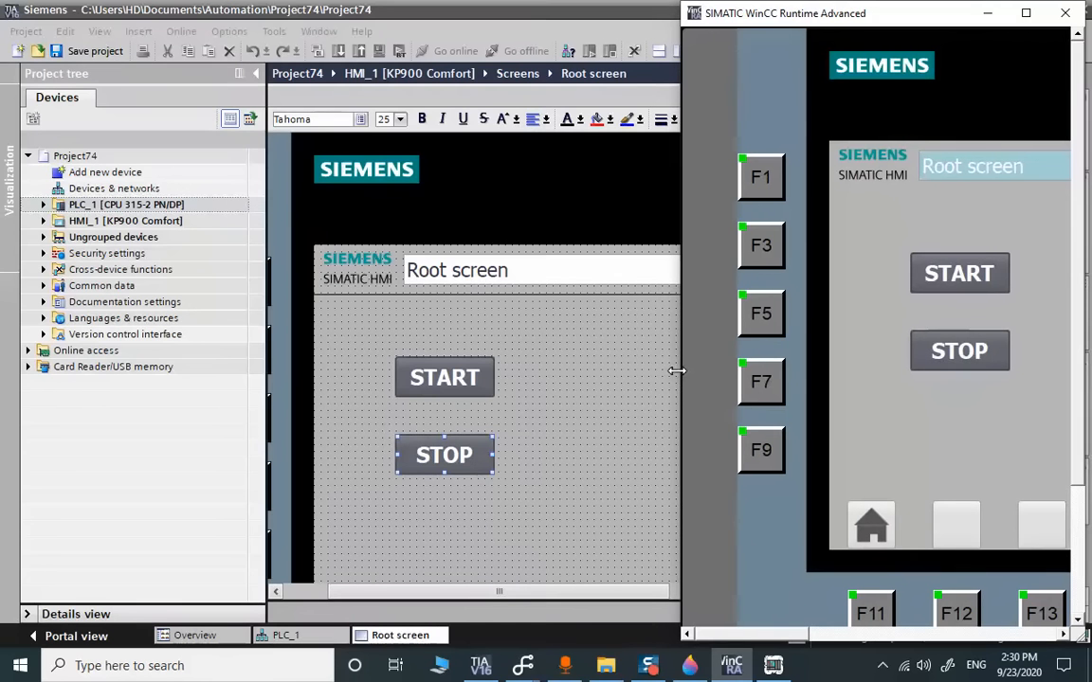
click(773, 665)
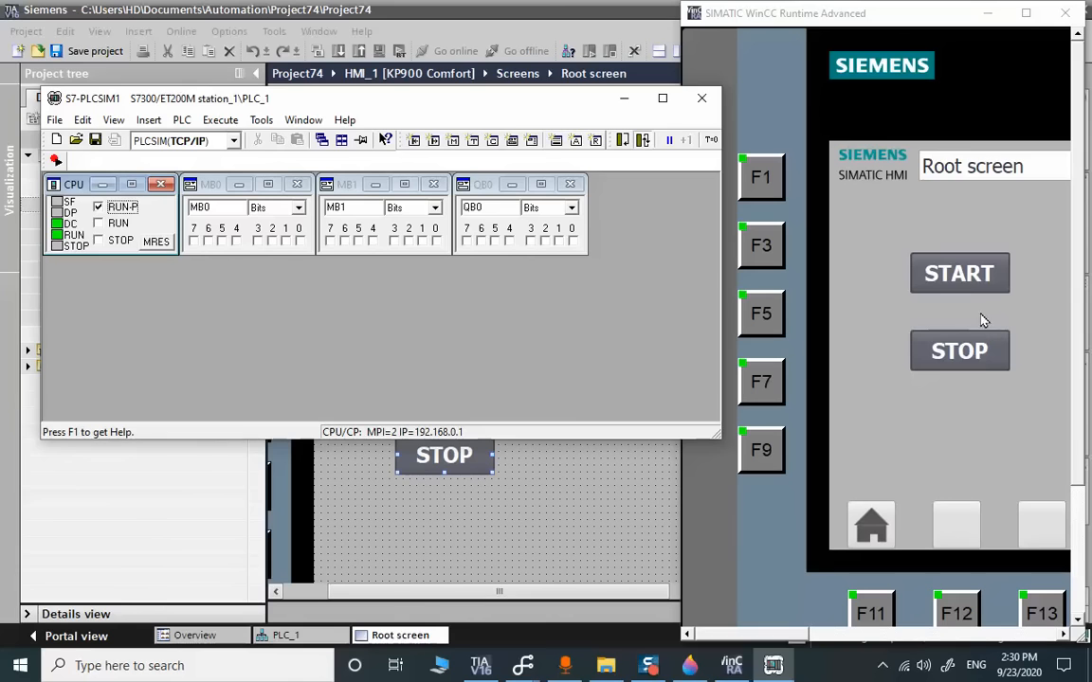
Test the START and STOP buttons several times in the HMI runtime against output byte QB0, and close the runtime
click(962, 277)
click(962, 277)
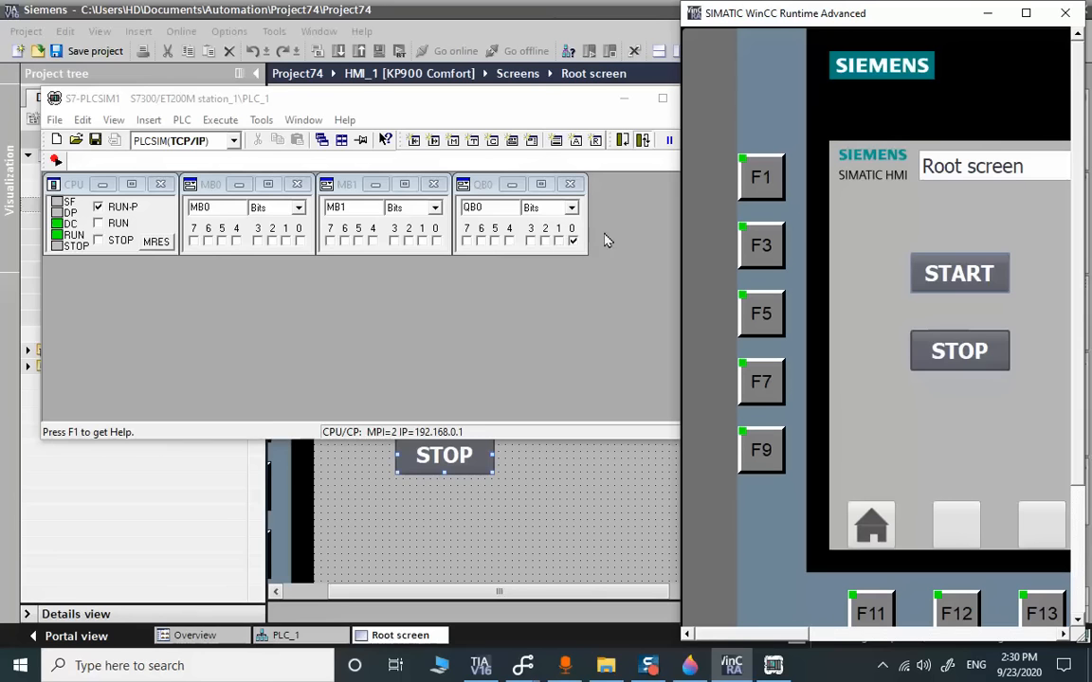
click(957, 353)
click(980, 285)
click(979, 358)
click(946, 277)
click(963, 350)
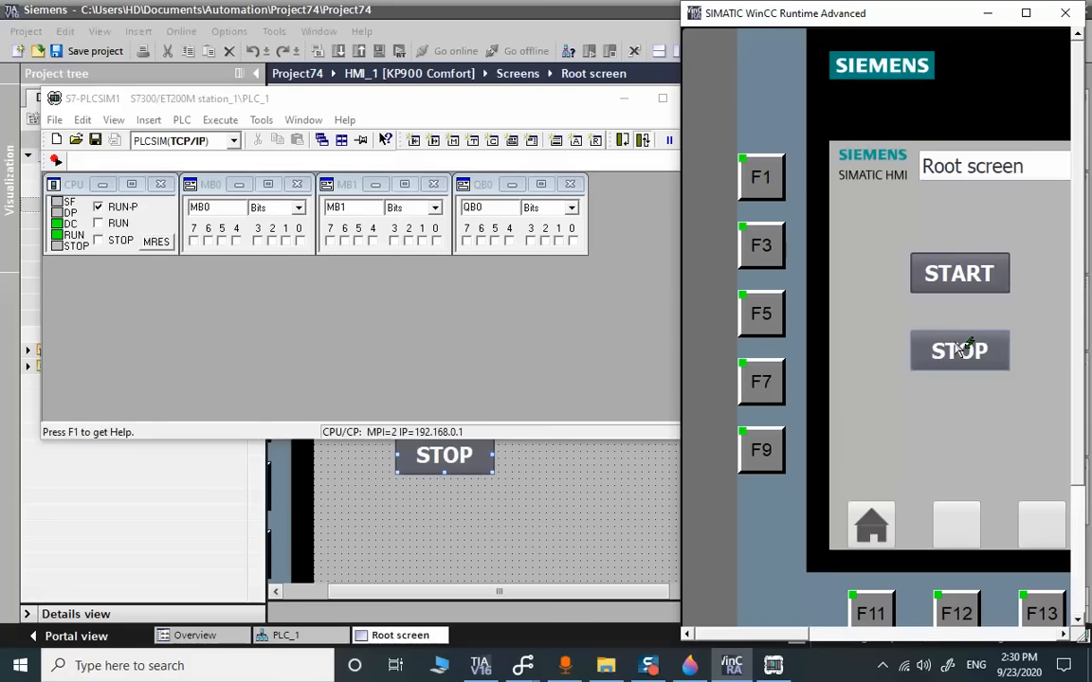
click(1063, 14)
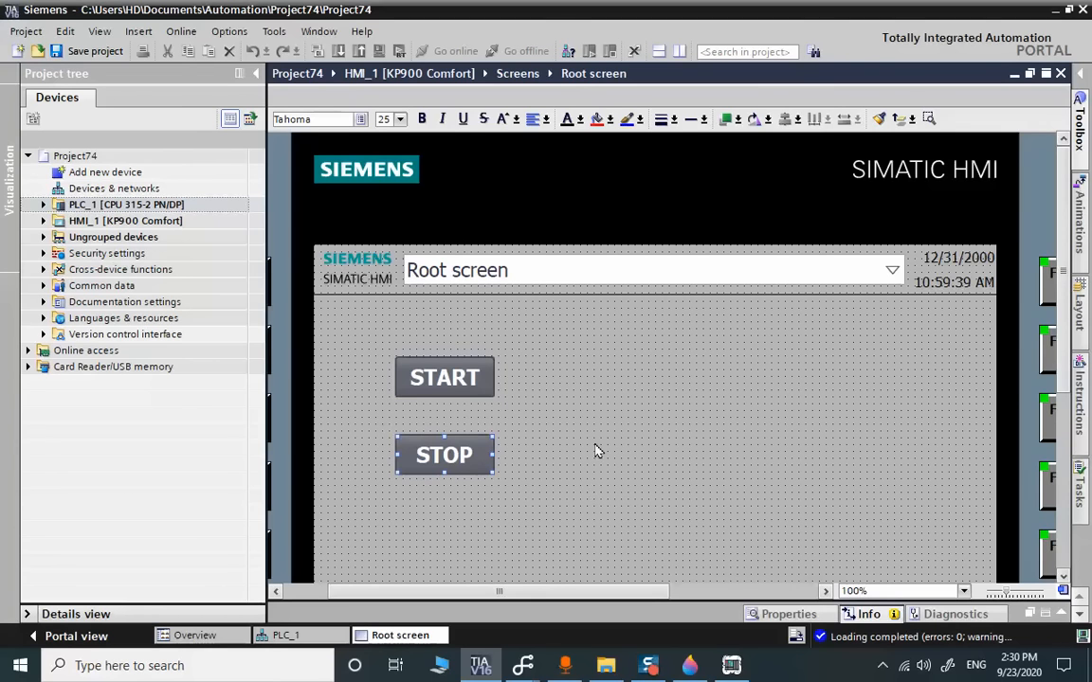
Open the Main [OB1] program block of PLC_1
click(596, 451)
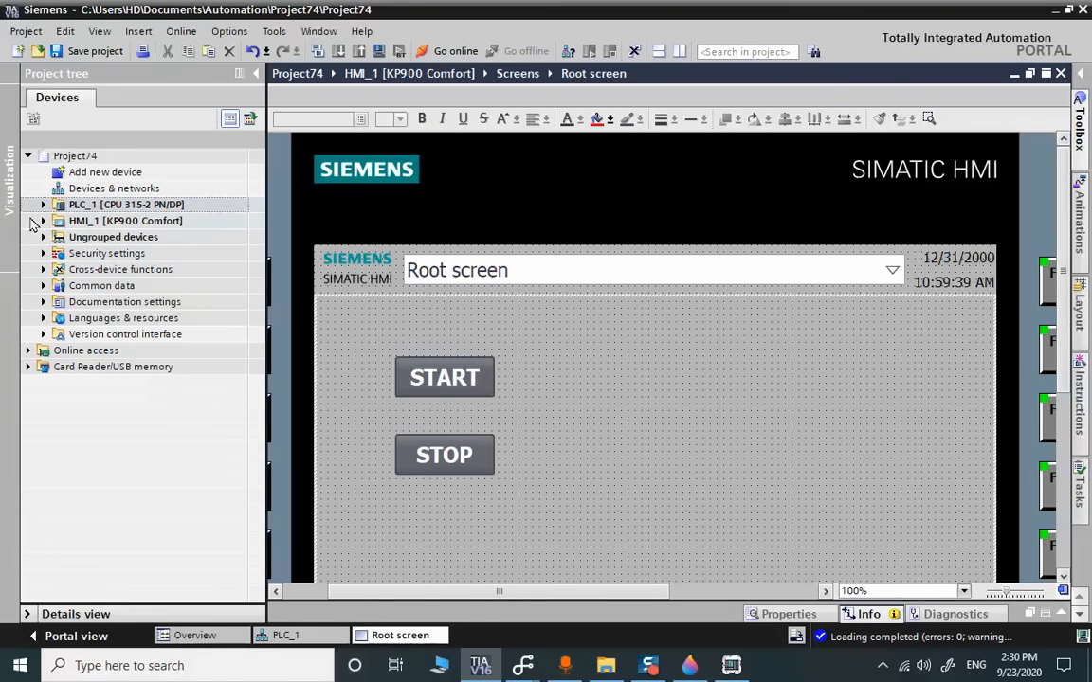
click(45, 204)
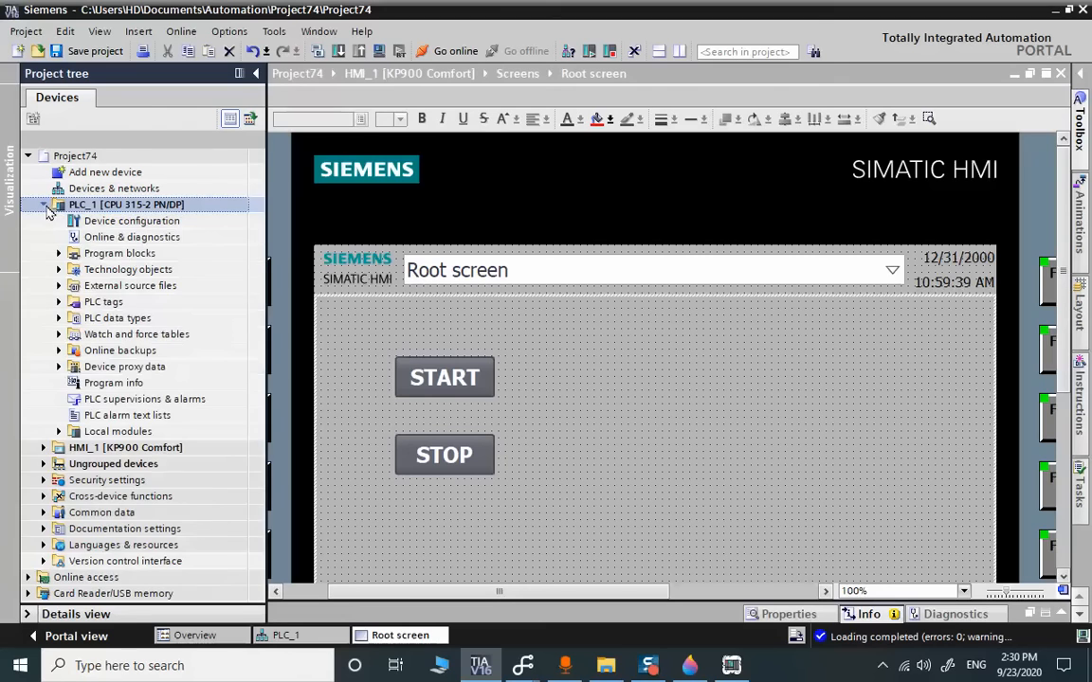
click(60, 254)
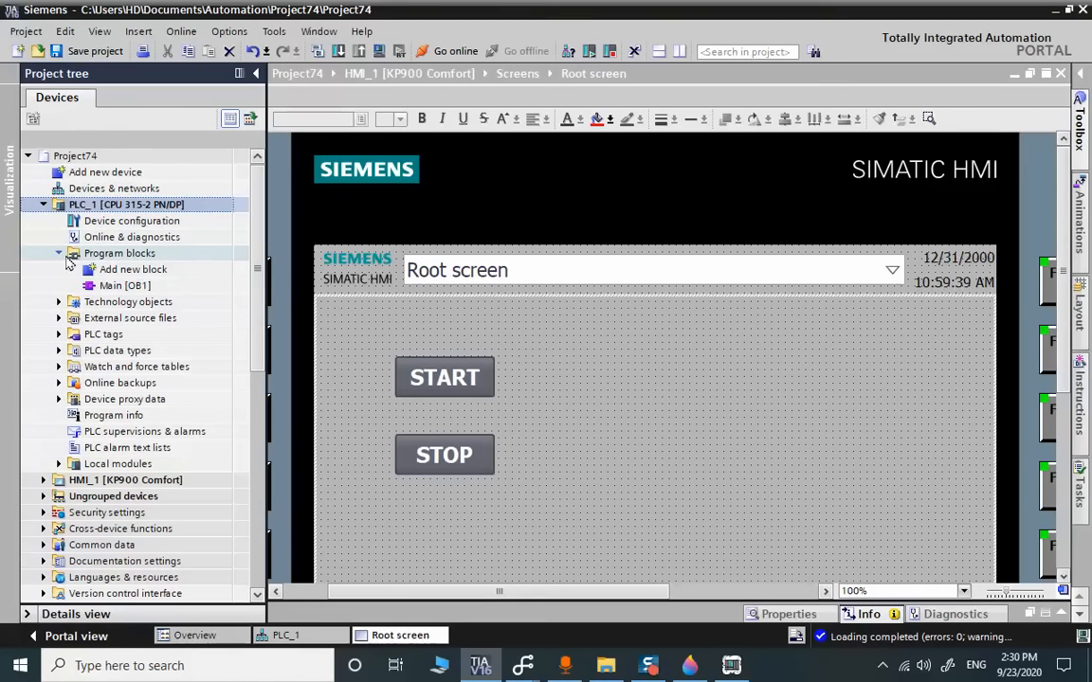
double_click(109, 286)
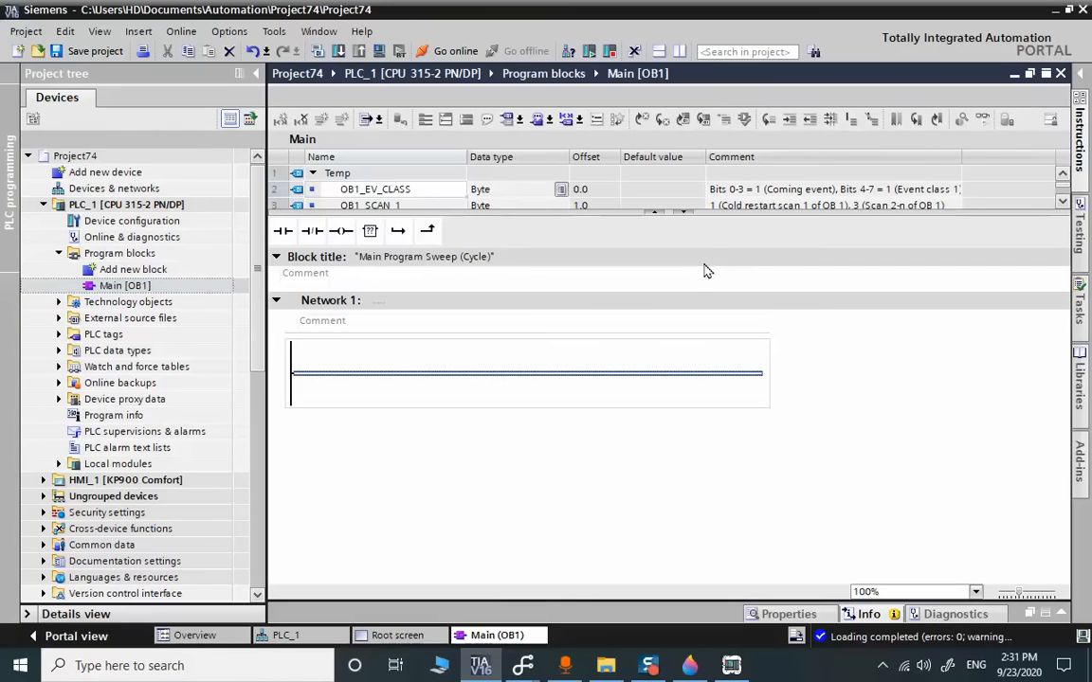
Insert an SR flip-flop from the bit logic operations into Network 1 and assign motor1 as its operand
click(1081, 142)
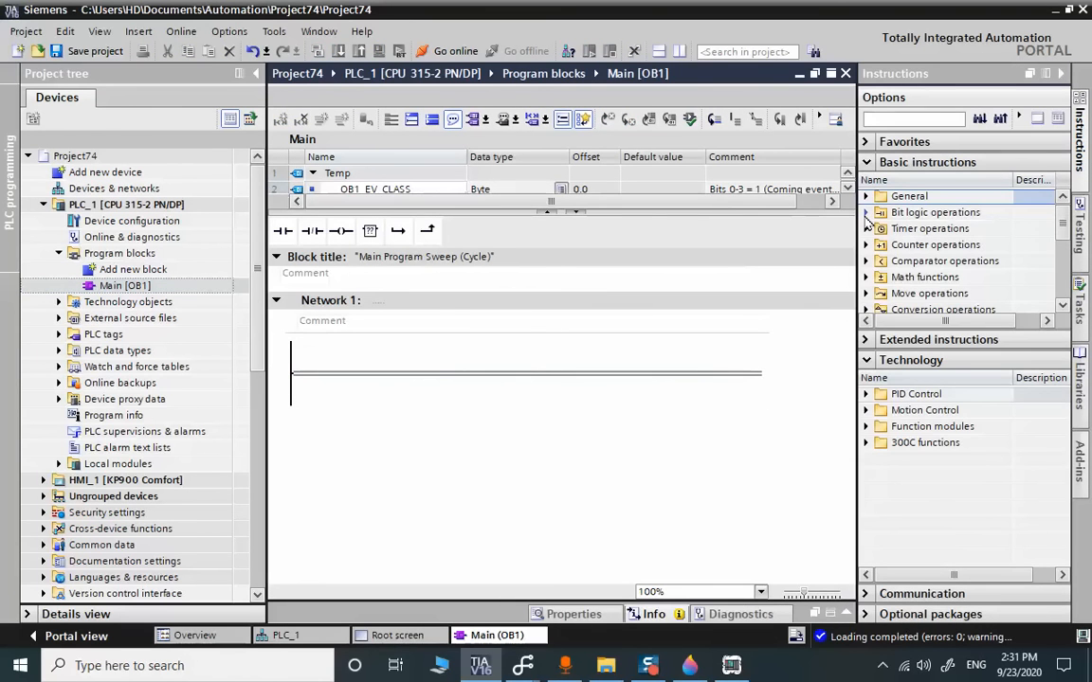
click(866, 213)
scroll(923, 256, down, 2)
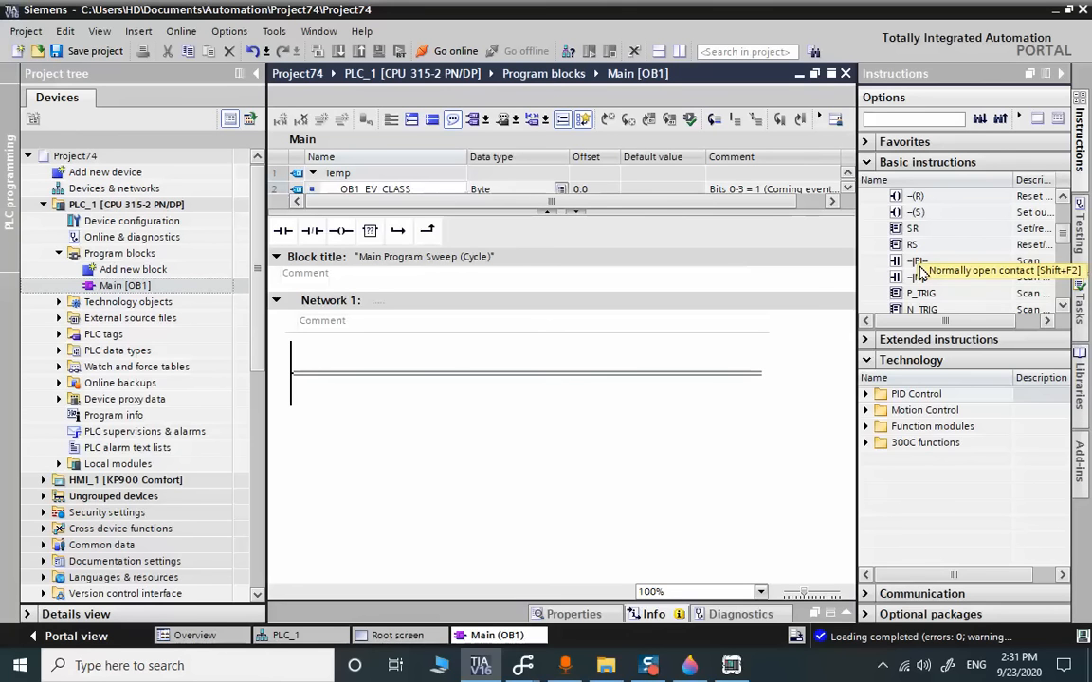
mouse_move(921, 274)
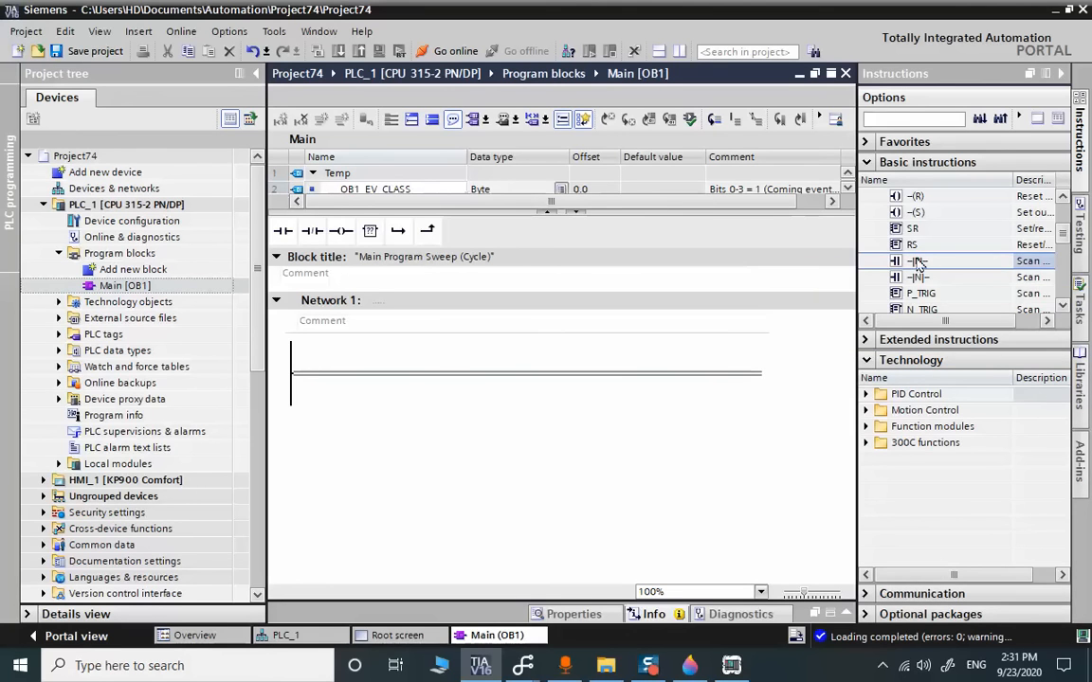
mouse_move(912, 229)
mouse_down()
mouse_move(567, 392)
mouse_move(564, 374)
mouse_up()
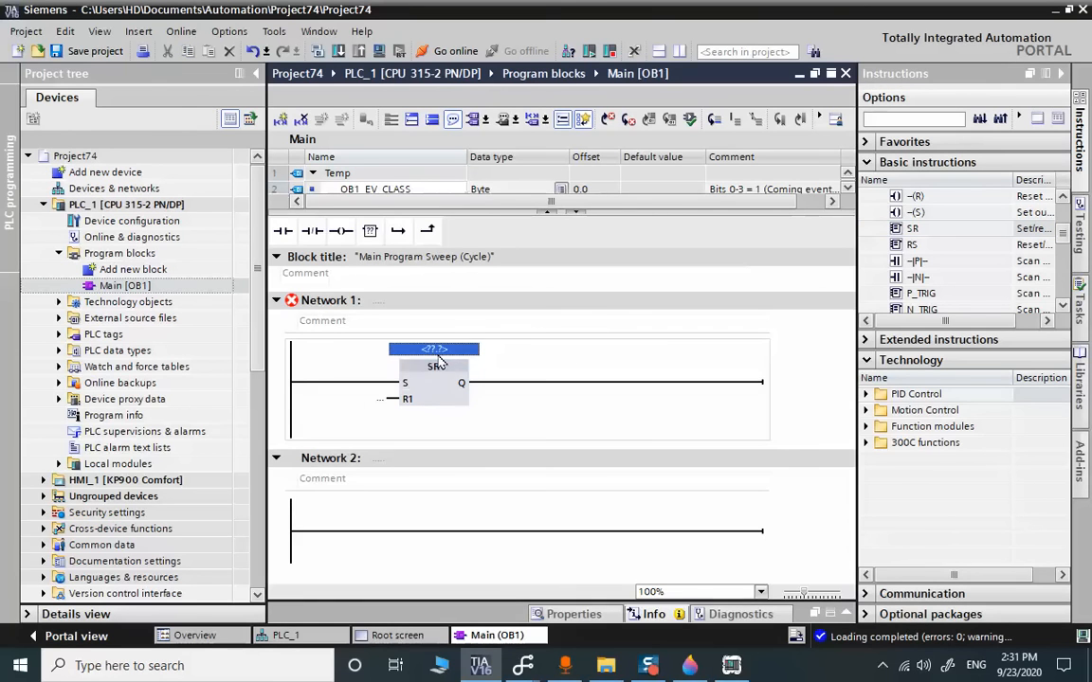
click(424, 351)
text(MOTO)
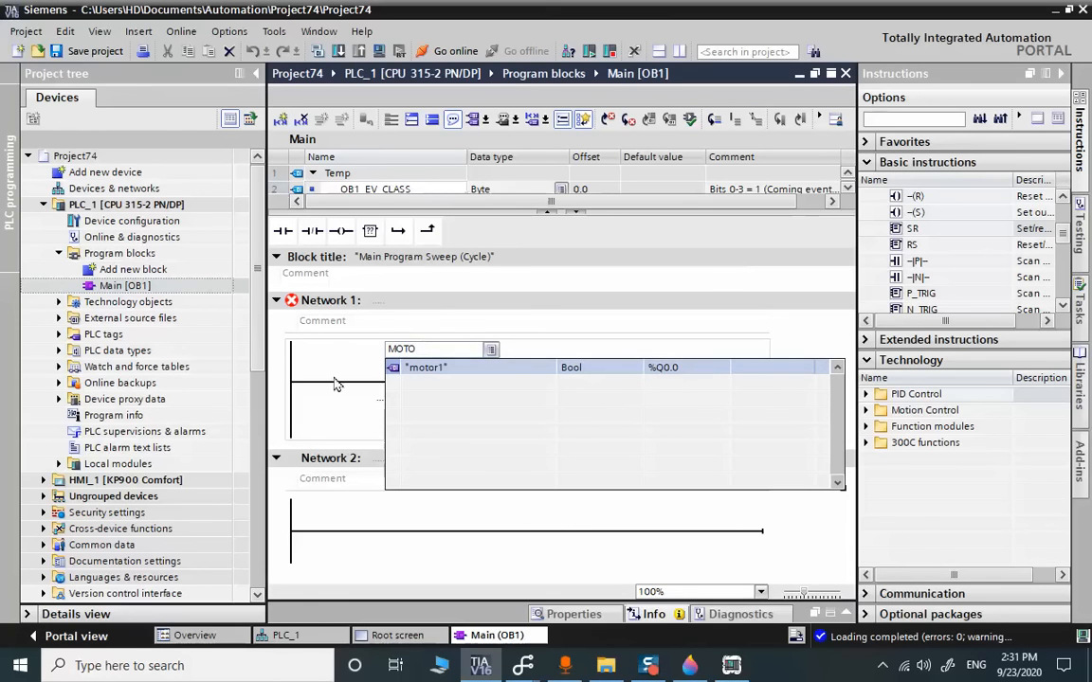
click(424, 368)
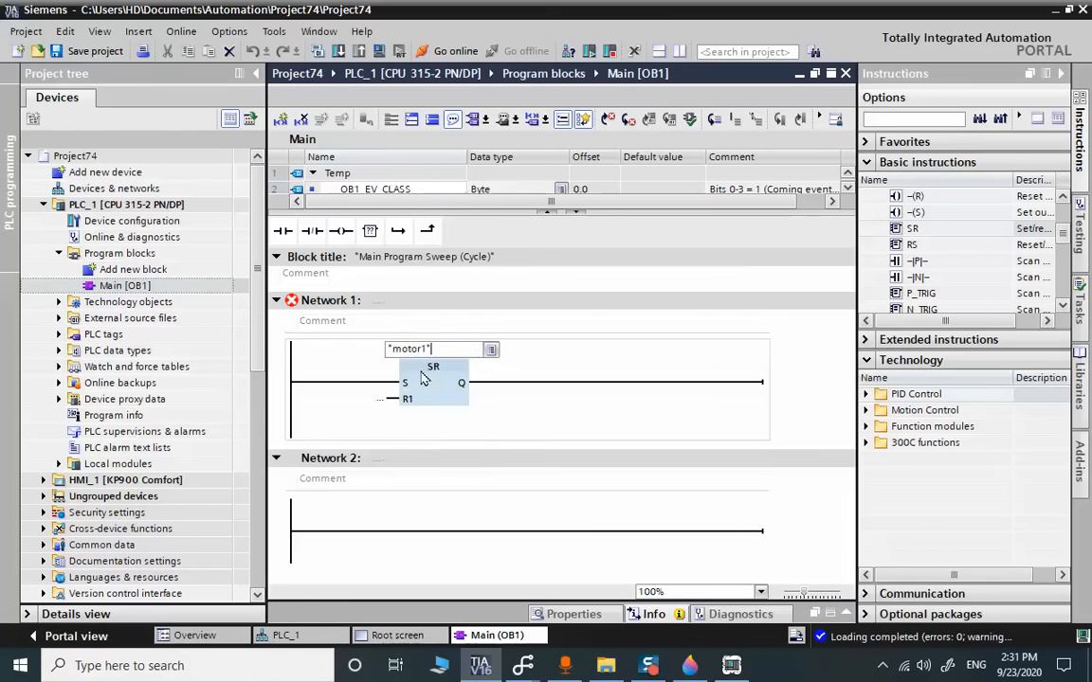
Add normally open contacts at the R1 and S inputs of the SR flip-flop, and assign M0.0 to the S contact
drag(282, 230, 387, 423)
click(358, 399)
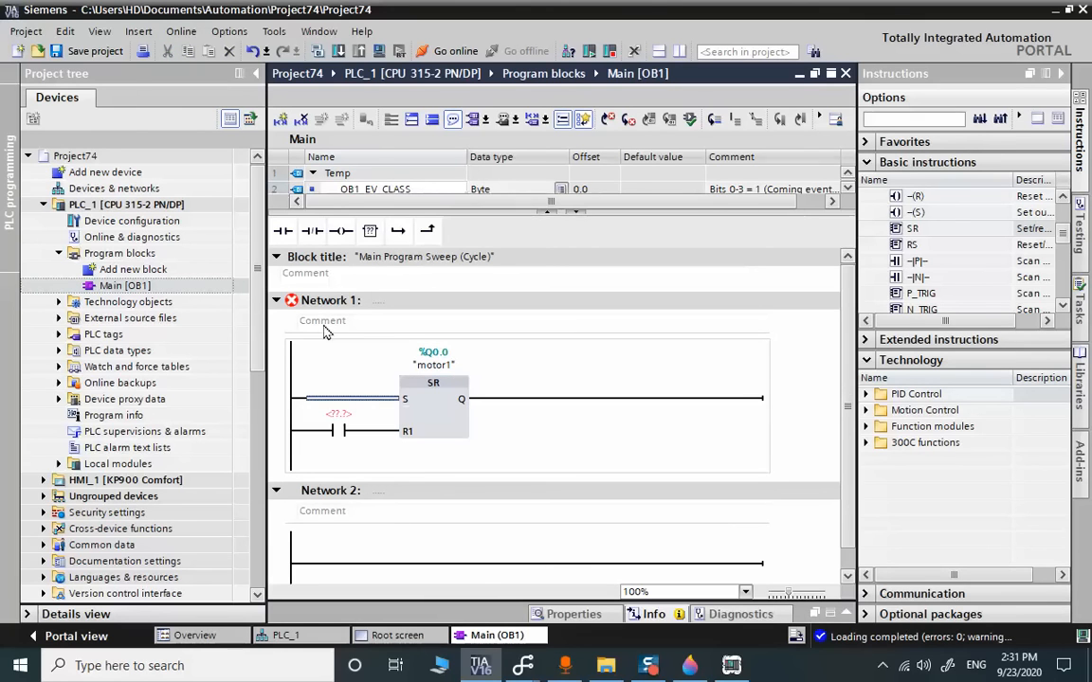
click(284, 230)
double_click(330, 384)
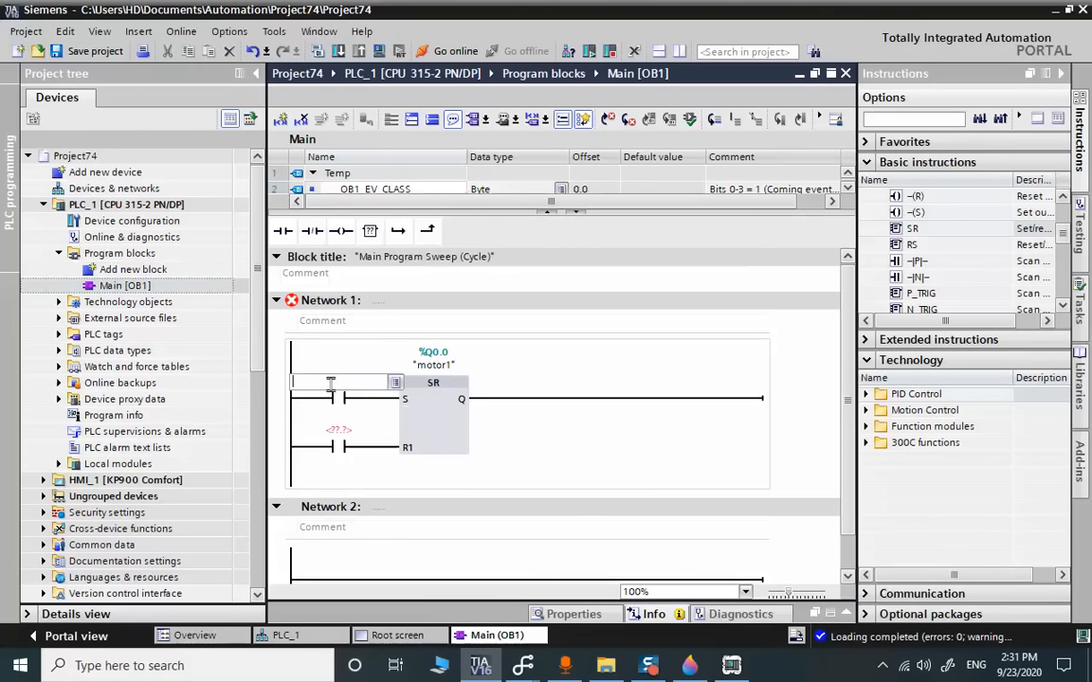
text(M0.0)
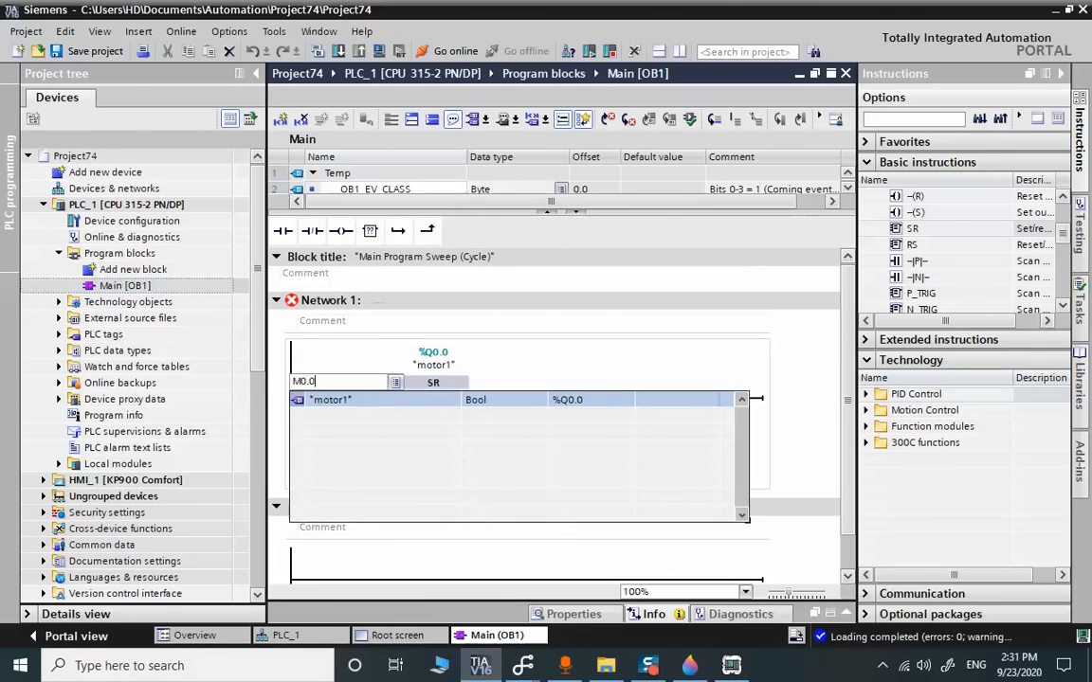
key(Return)
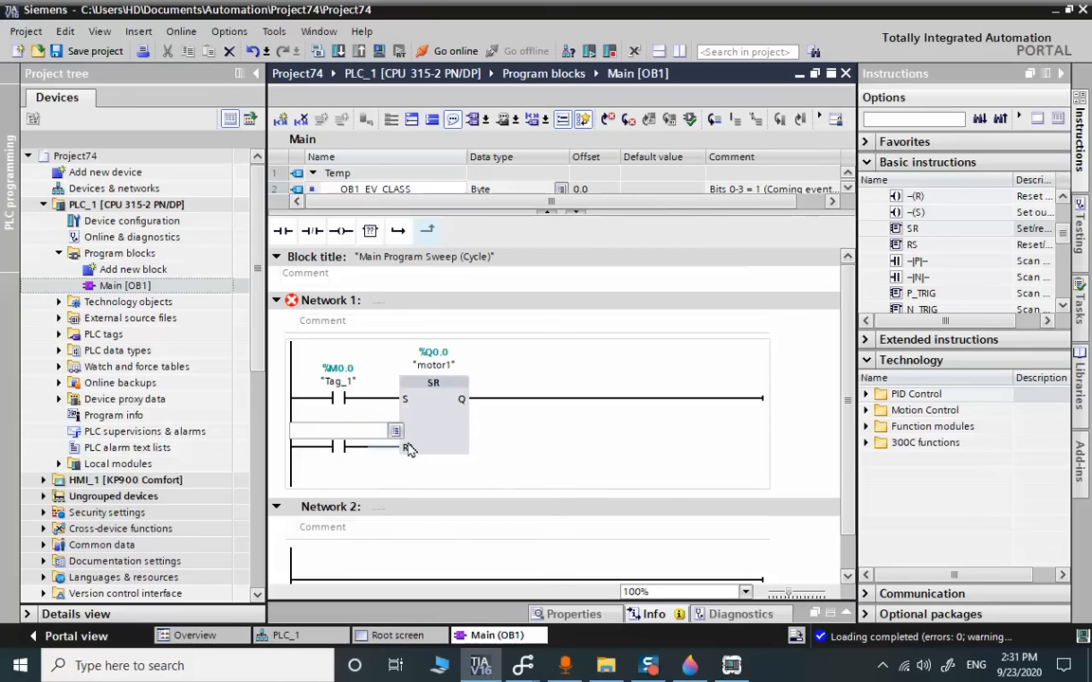
Rename the tag at address %M0.0 to SET
click(339, 383)
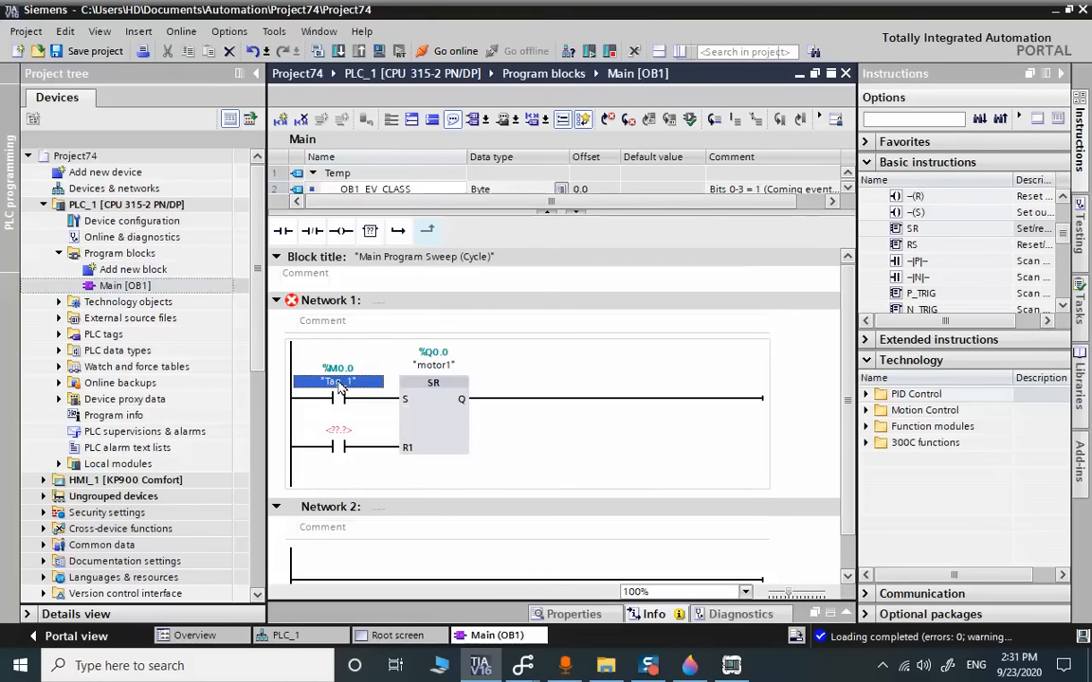
right_click(339, 384)
key(Up)
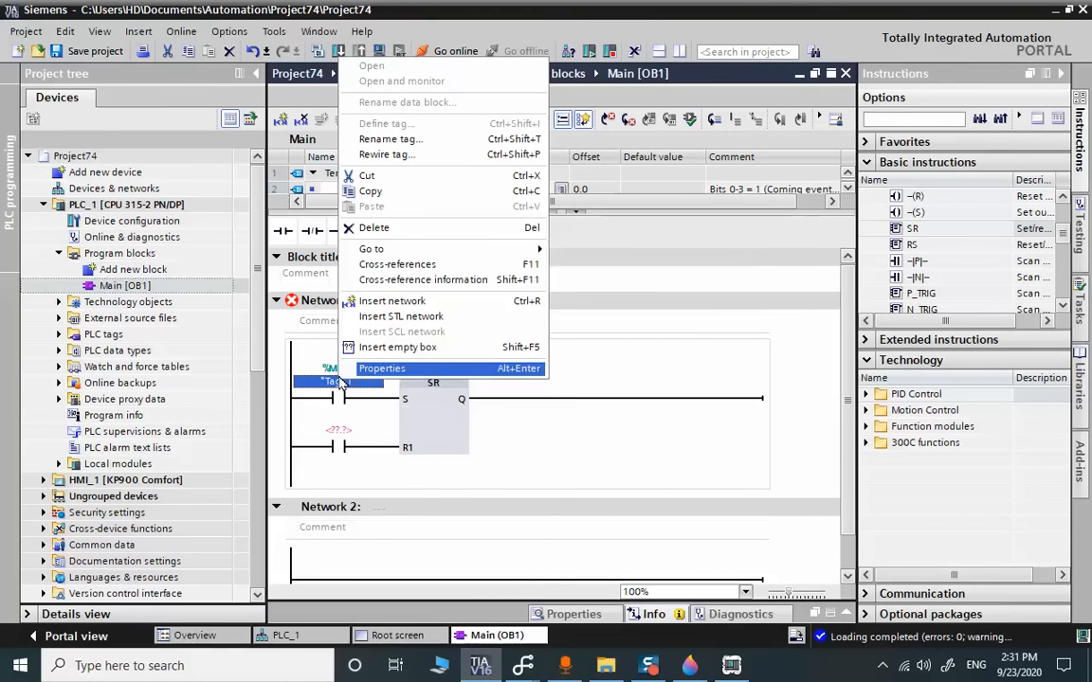
click(352, 138)
text(SET)
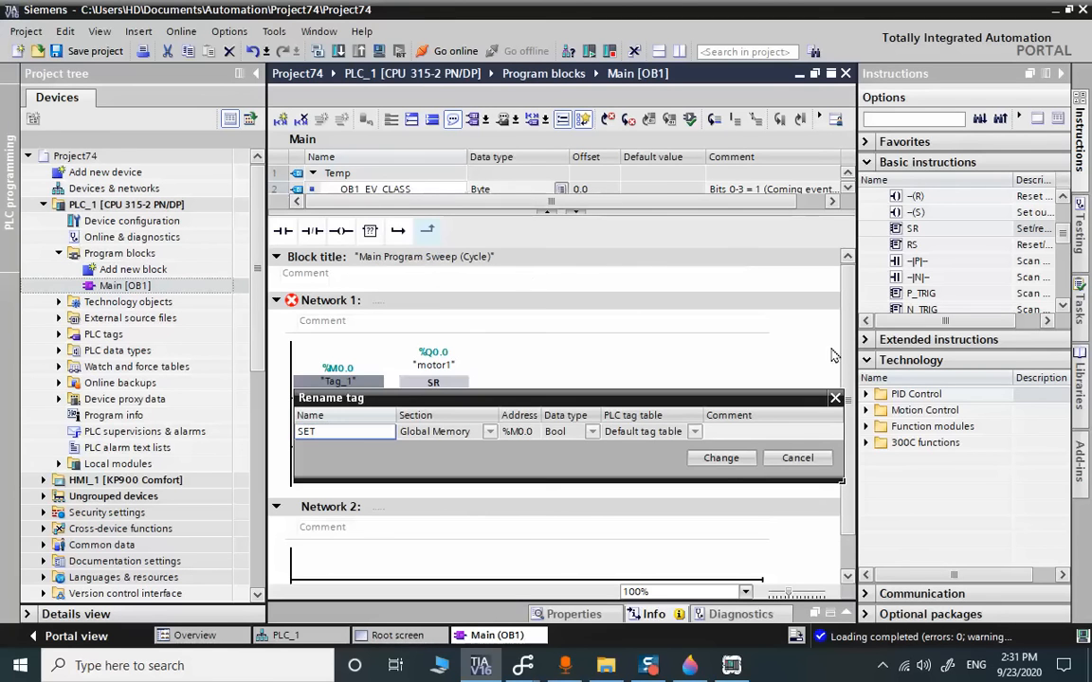
click(721, 457)
Assign M0.1 to the contact at the R1 input and rename its tag to RESET
double_click(336, 431)
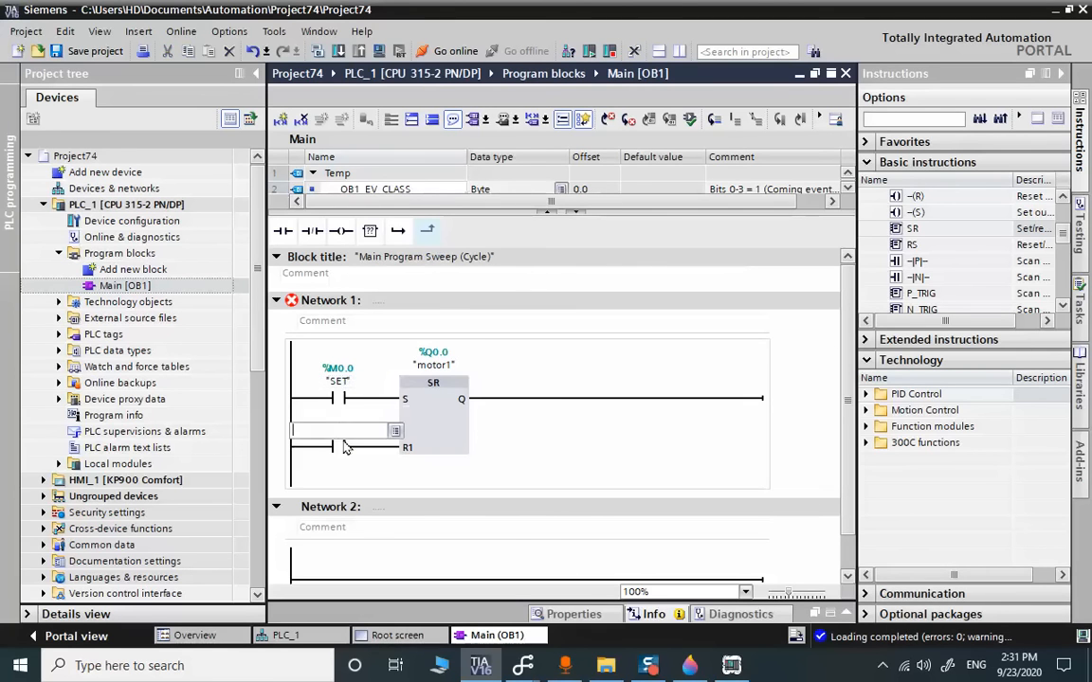
text(M0.1)
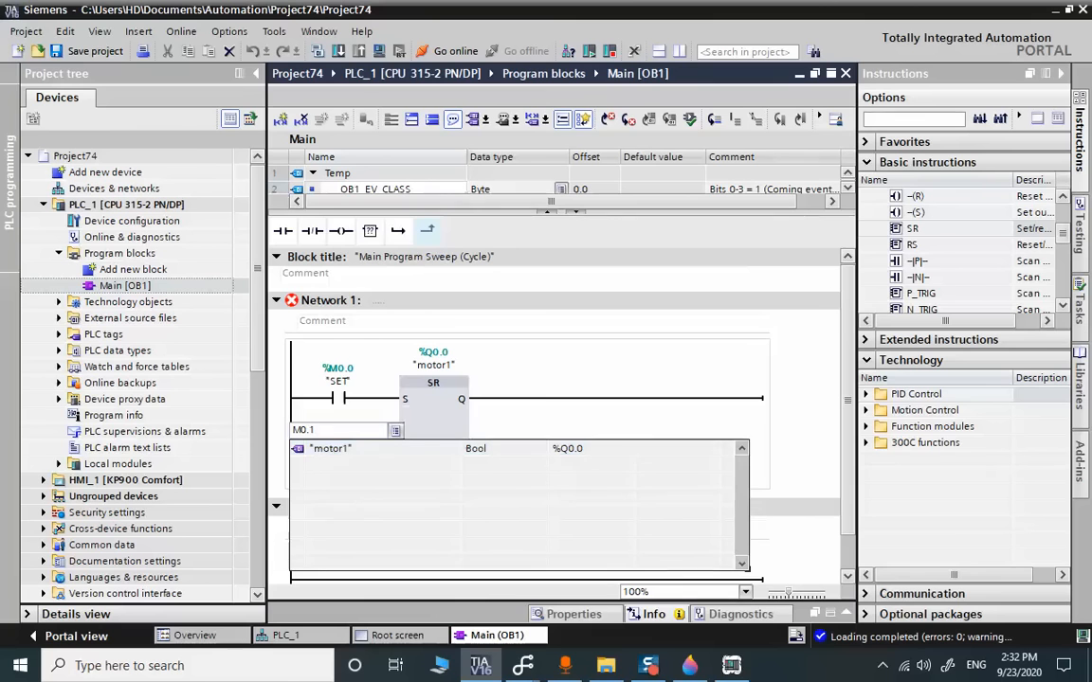
key(Return)
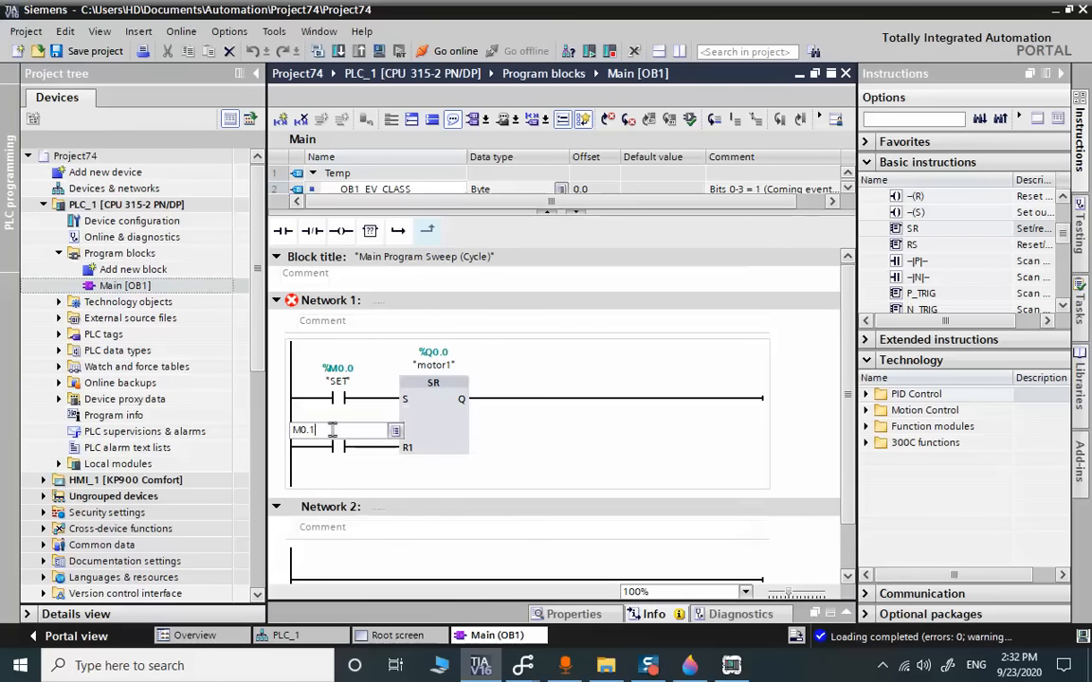
right_click(338, 456)
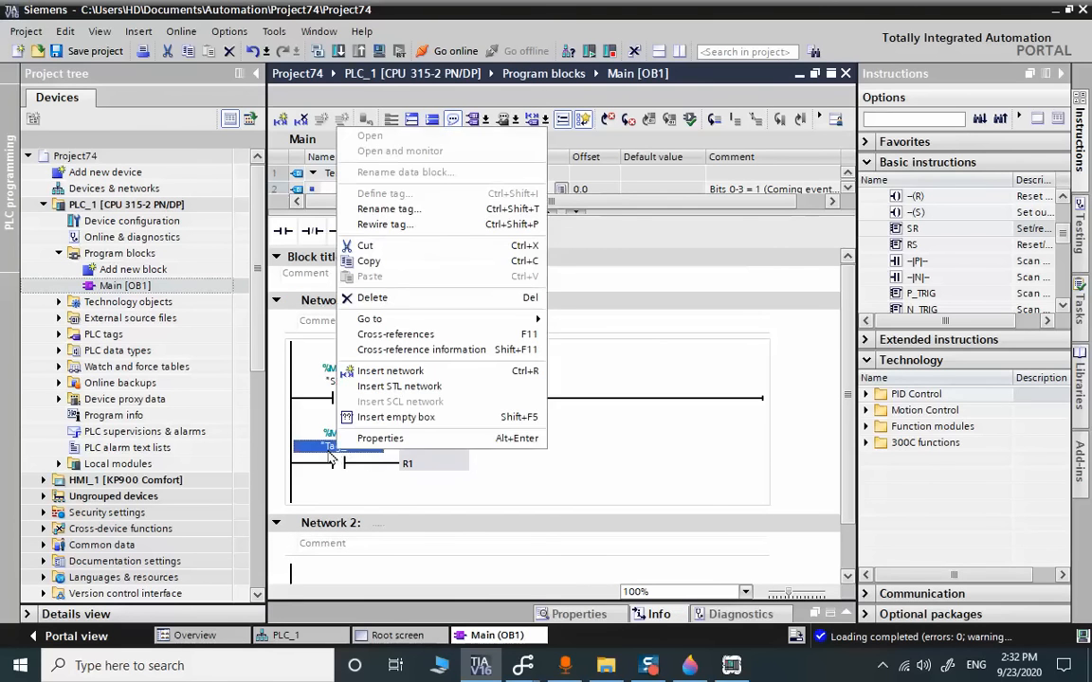
click(396, 209)
text(RESET)
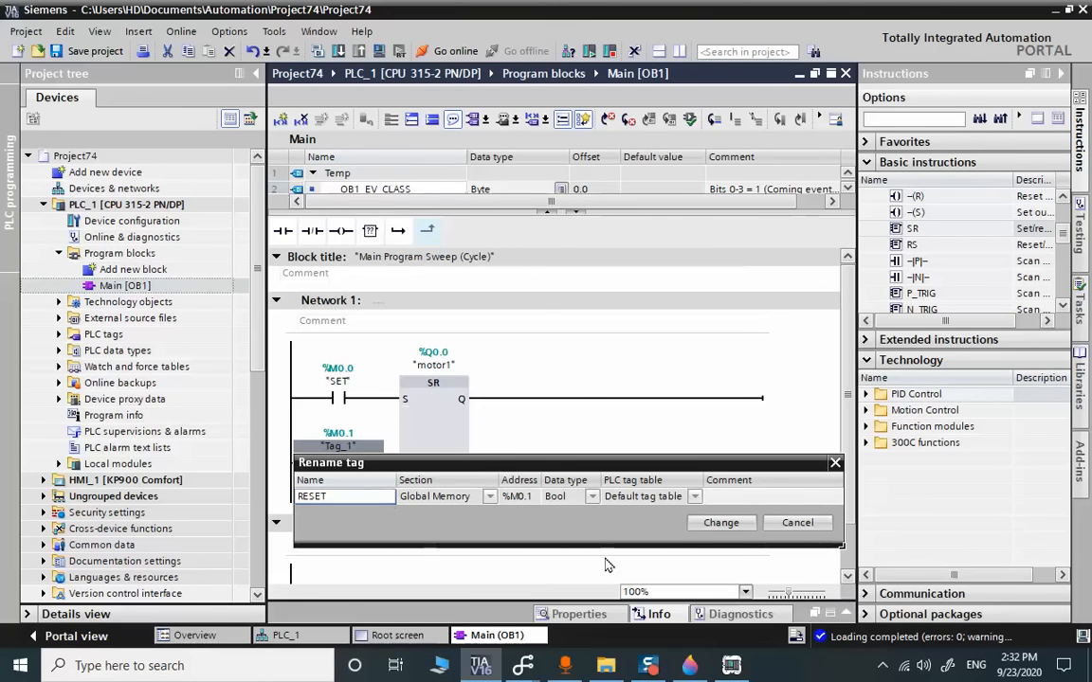
click(719, 525)
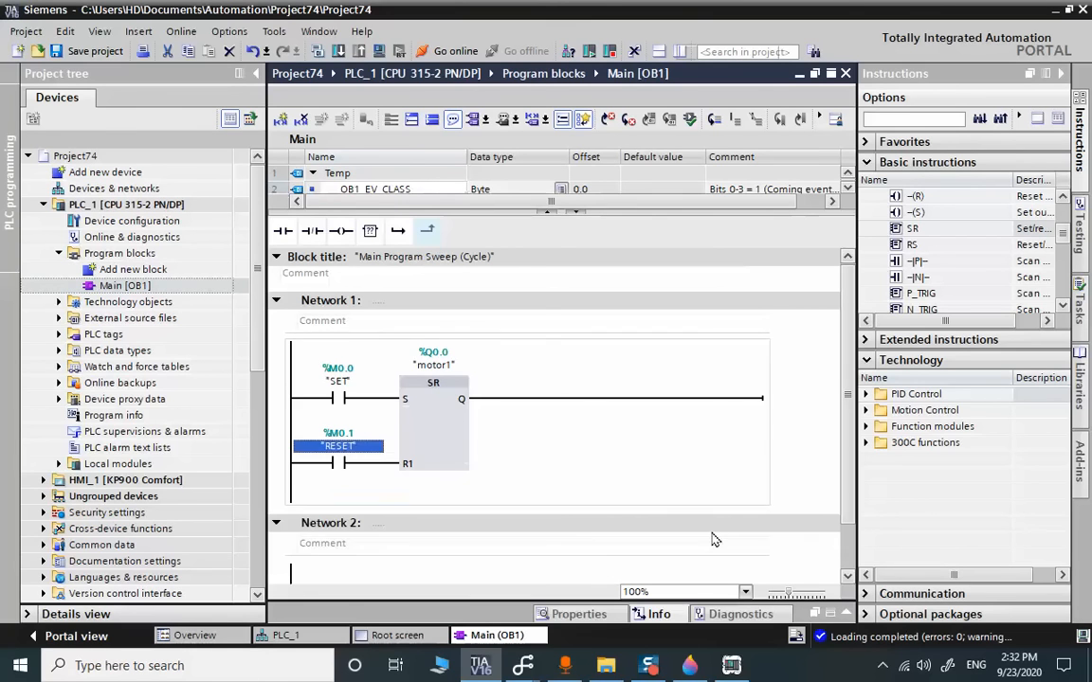
Open the picture X4.jpg in Paint 3D
click(605, 666)
click(414, 392)
click(386, 209)
double_click(385, 208)
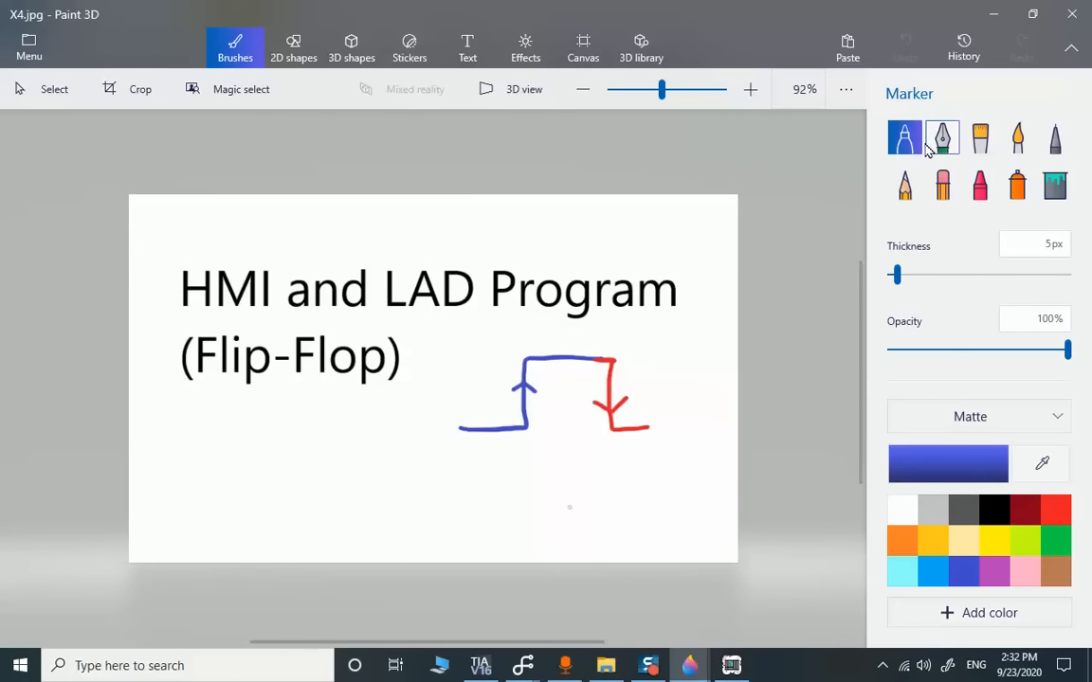
Using a green marker, circle the blue rising edge of the pulse and undo it, and circle the red falling edge
click(1027, 514)
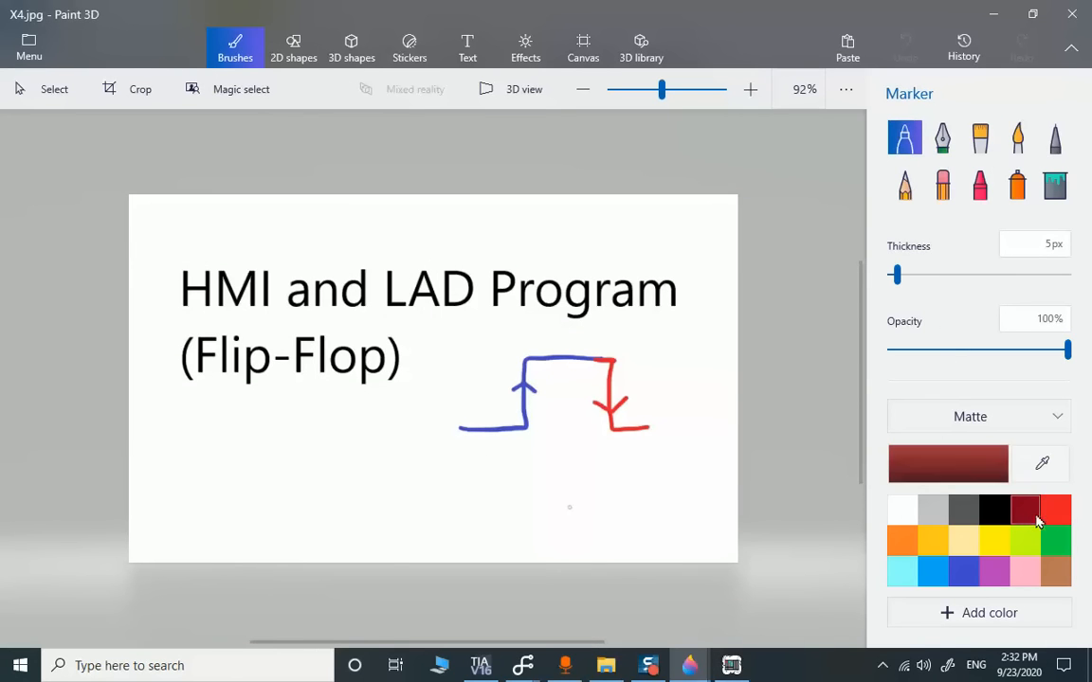
click(1054, 542)
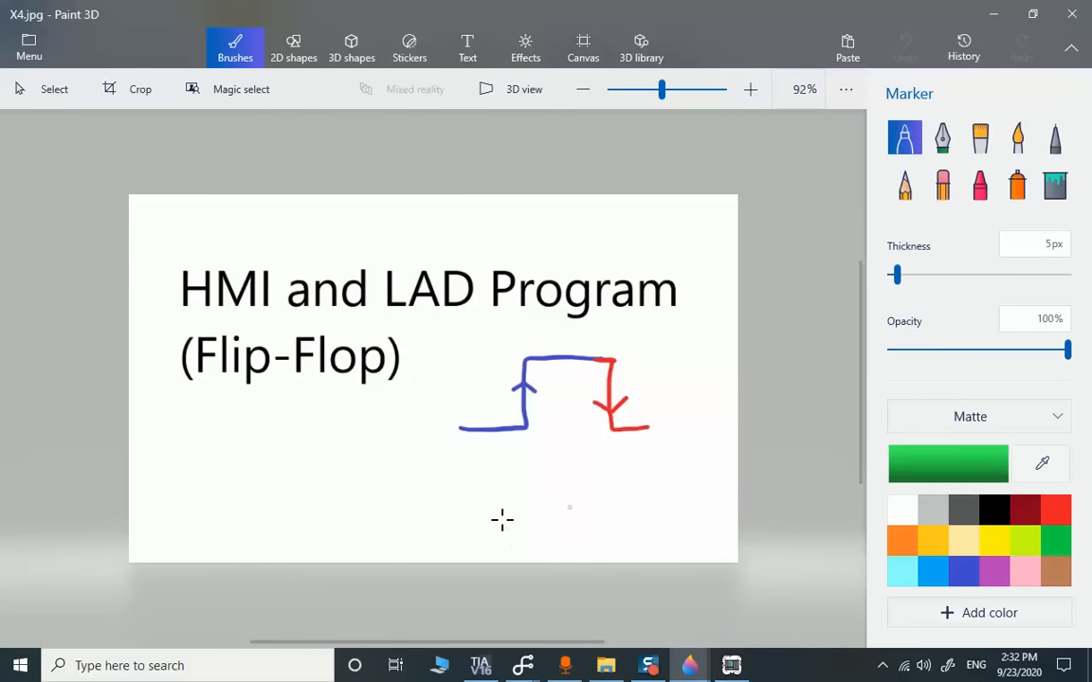
mouse_move(554, 489)
mouse_down()
mouse_move(541, 298)
mouse_move(594, 383)
mouse_move(534, 495)
mouse_move(572, 489)
mouse_up()
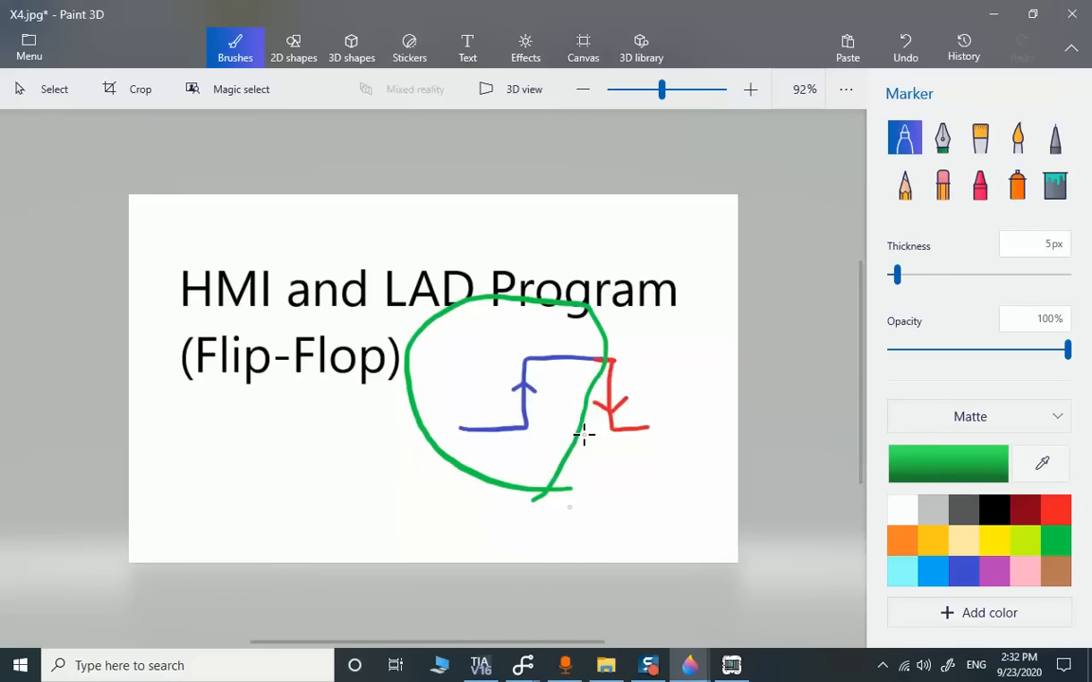
key(ctrl+z)
mouse_move(597, 467)
mouse_down()
mouse_move(579, 378)
mouse_move(519, 354)
mouse_move(577, 487)
mouse_move(579, 462)
mouse_up()
key(ctrl+z)
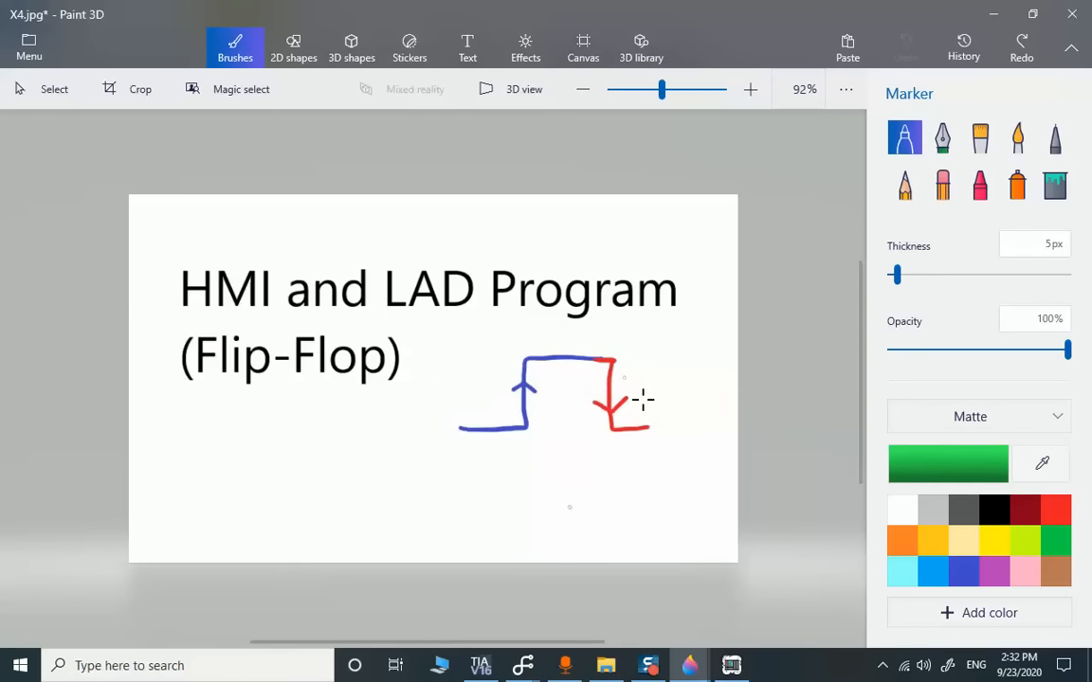
mouse_move(680, 468)
mouse_down()
mouse_move(590, 426)
mouse_move(585, 365)
mouse_move(621, 342)
mouse_move(687, 424)
mouse_move(663, 466)
mouse_up()
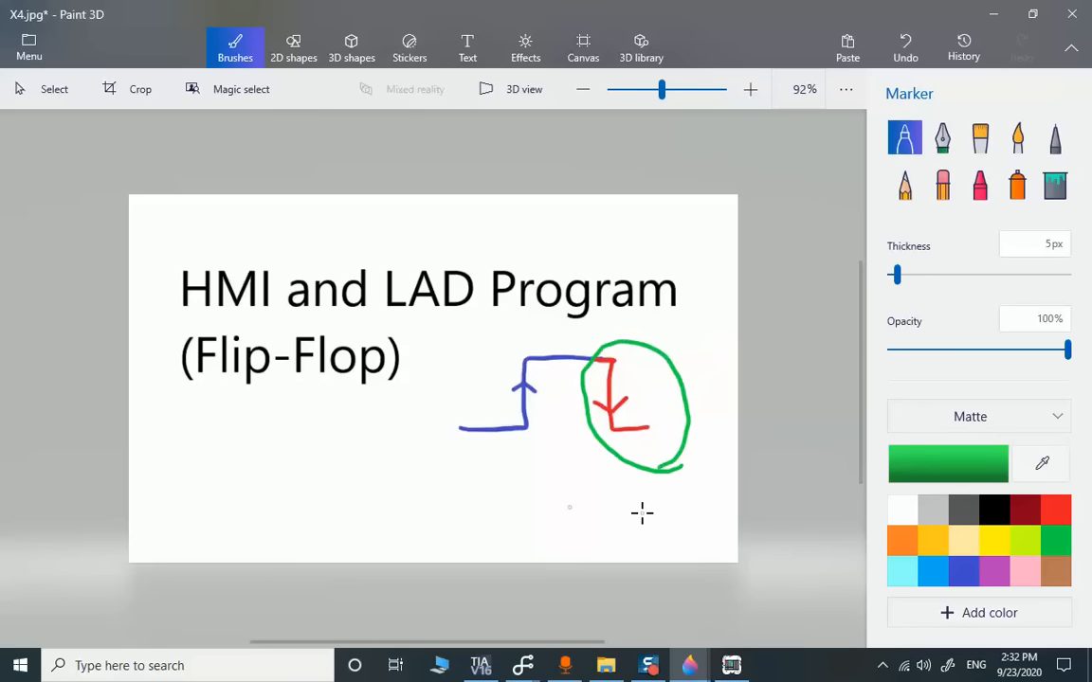
Switch to TIA Portal and open the events of the START button on the HMI Root screen
click(481, 664)
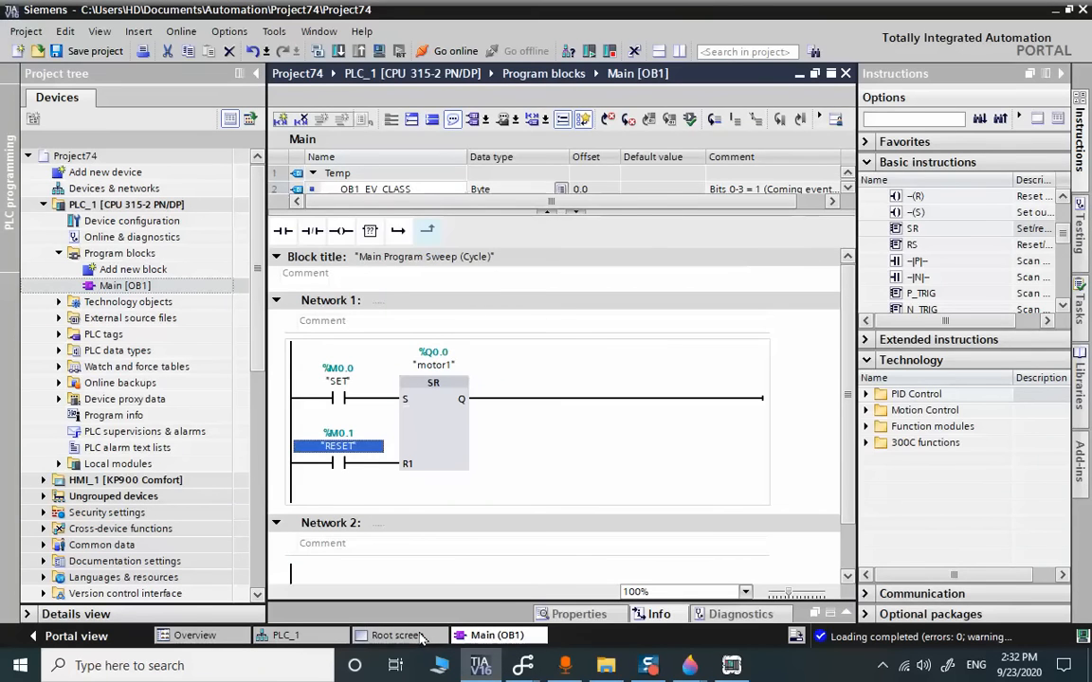
click(417, 637)
click(447, 381)
right_click(447, 380)
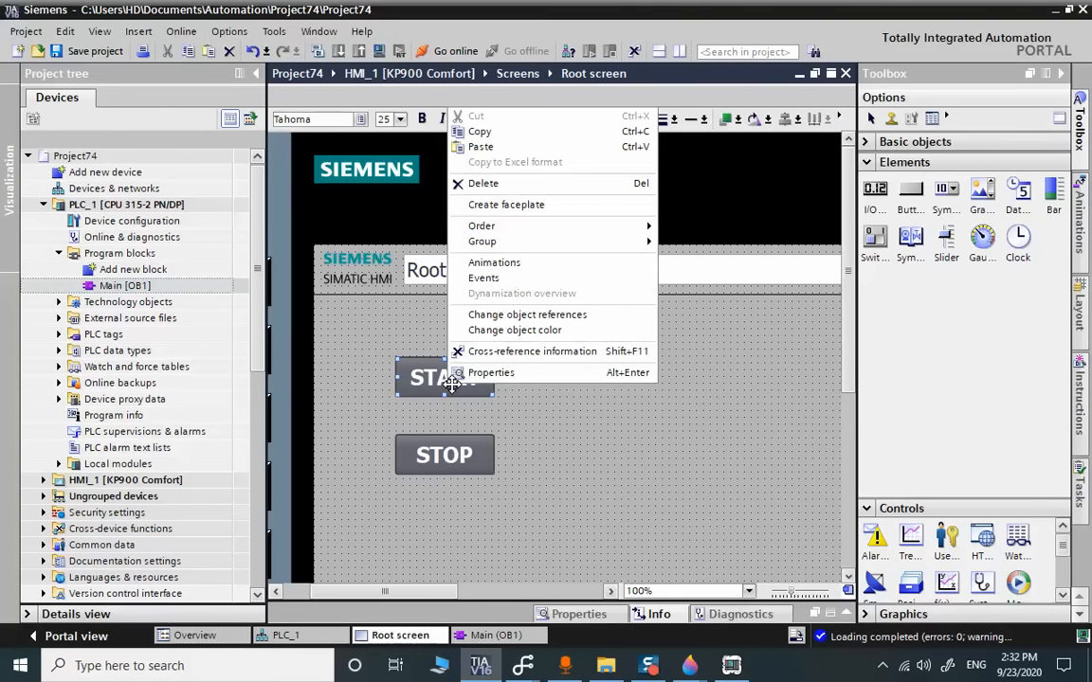
click(455, 343)
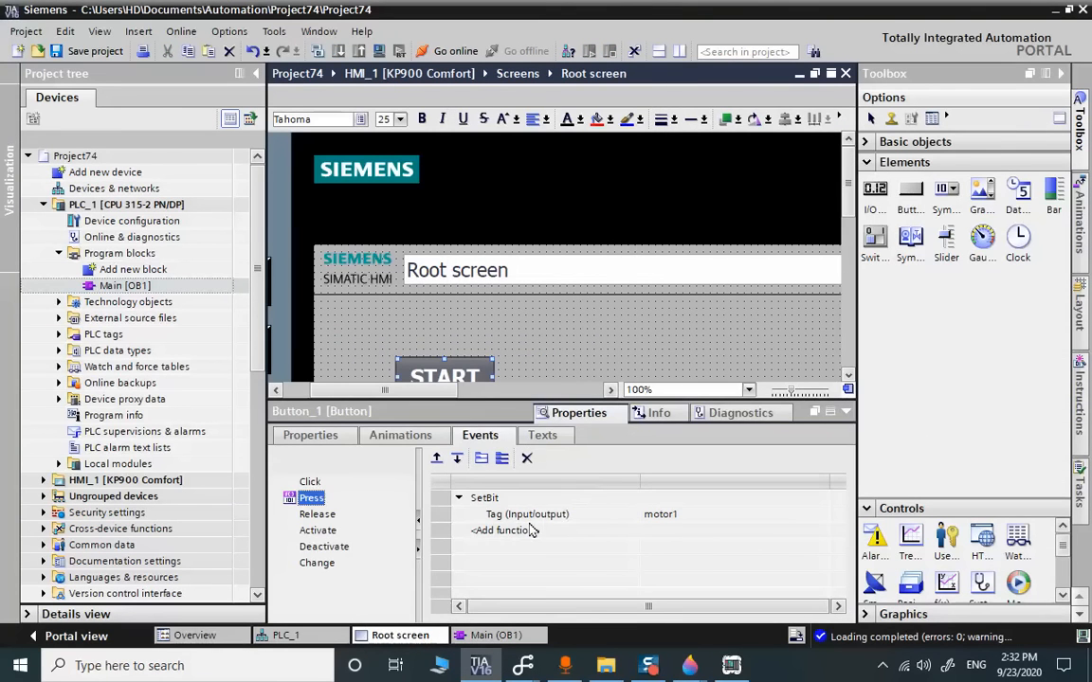
drag(567, 606, 621, 605)
click(677, 514)
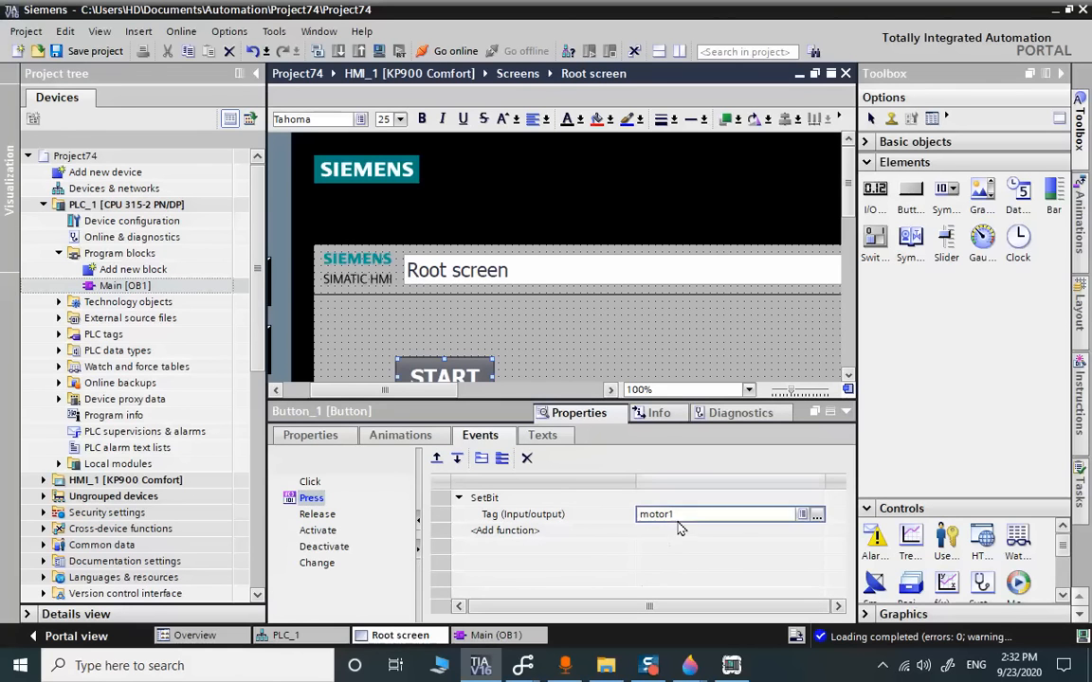
click(817, 518)
click(806, 515)
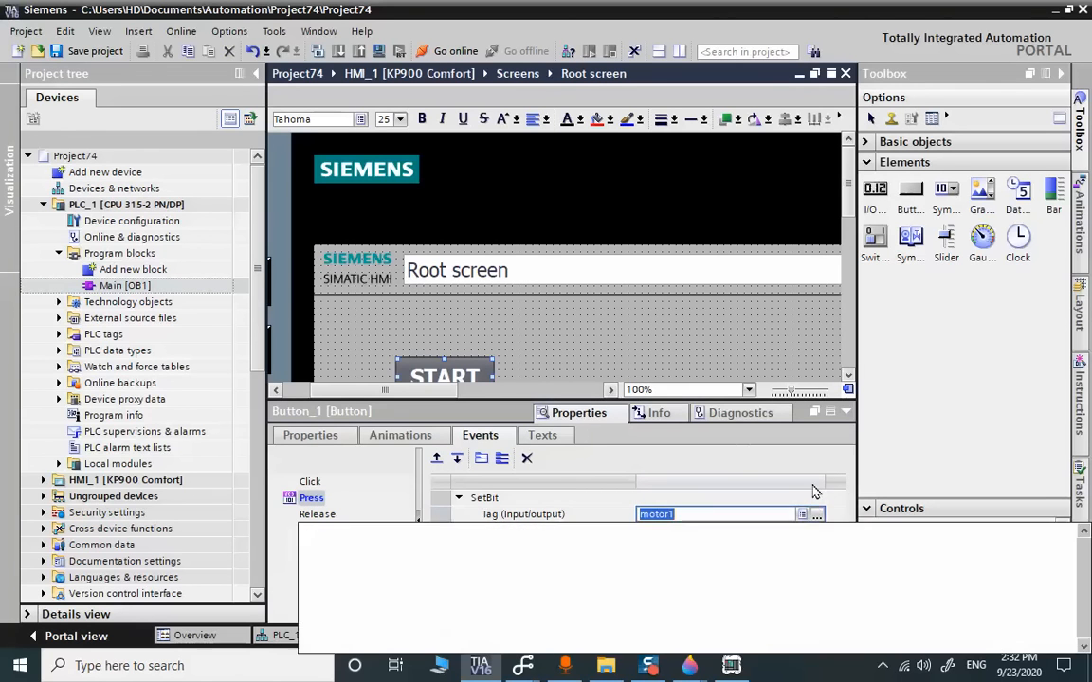
click(806, 516)
click(806, 515)
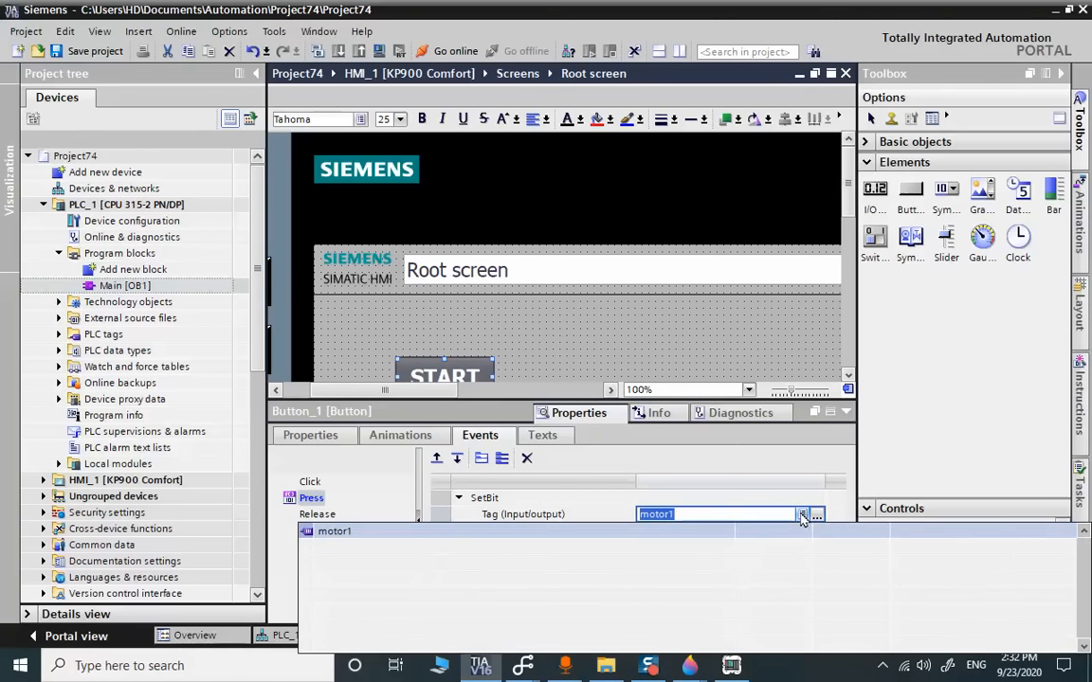
click(803, 517)
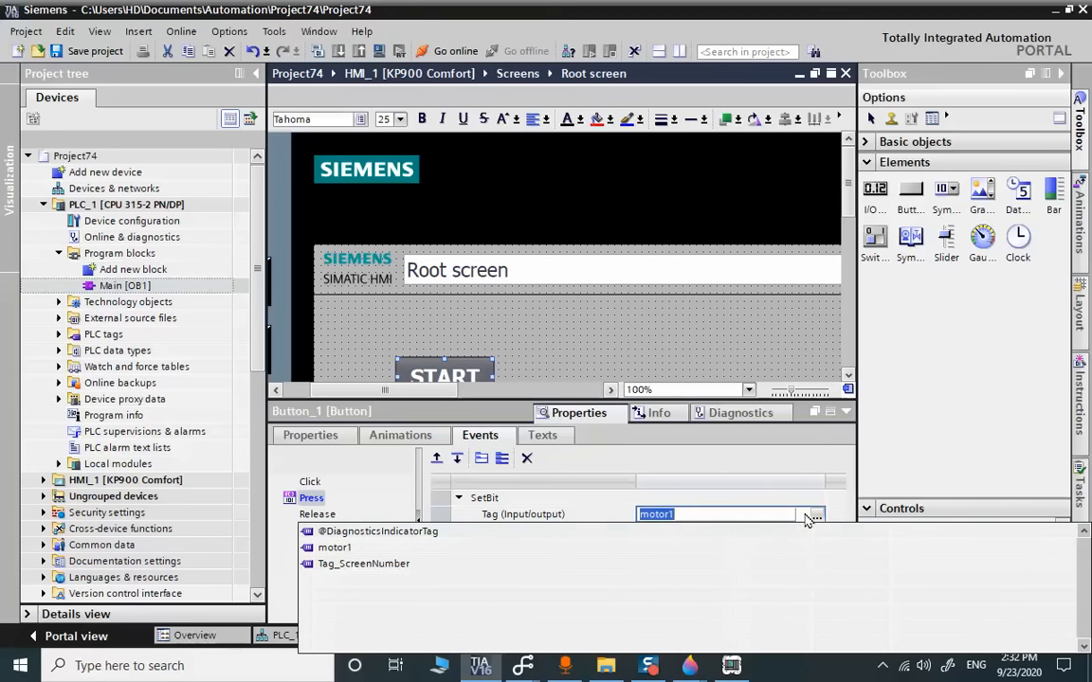
click(803, 517)
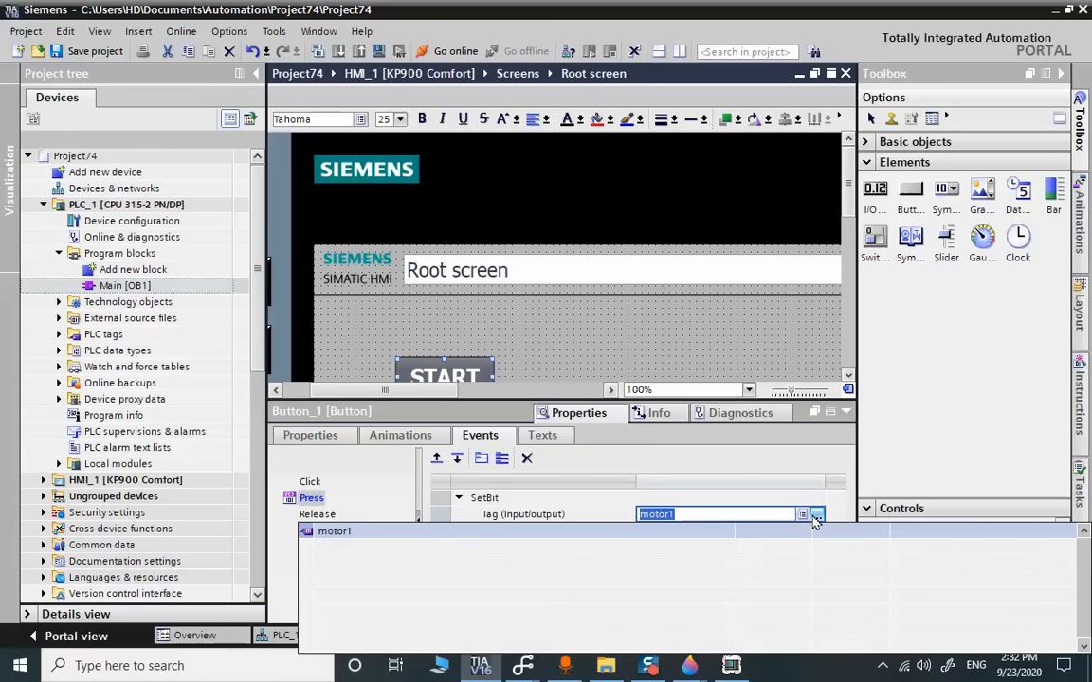
Assign the SET tag from PLC_1's default tag table to the START button's SetBit press function and save the project
click(815, 516)
click(711, 369)
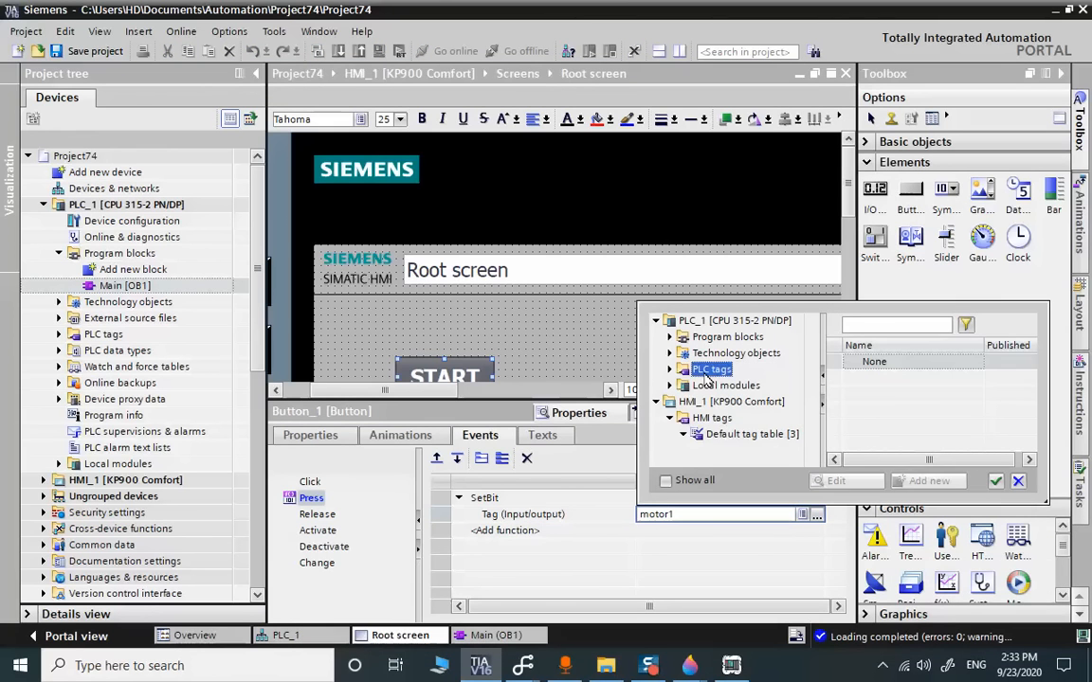
click(670, 369)
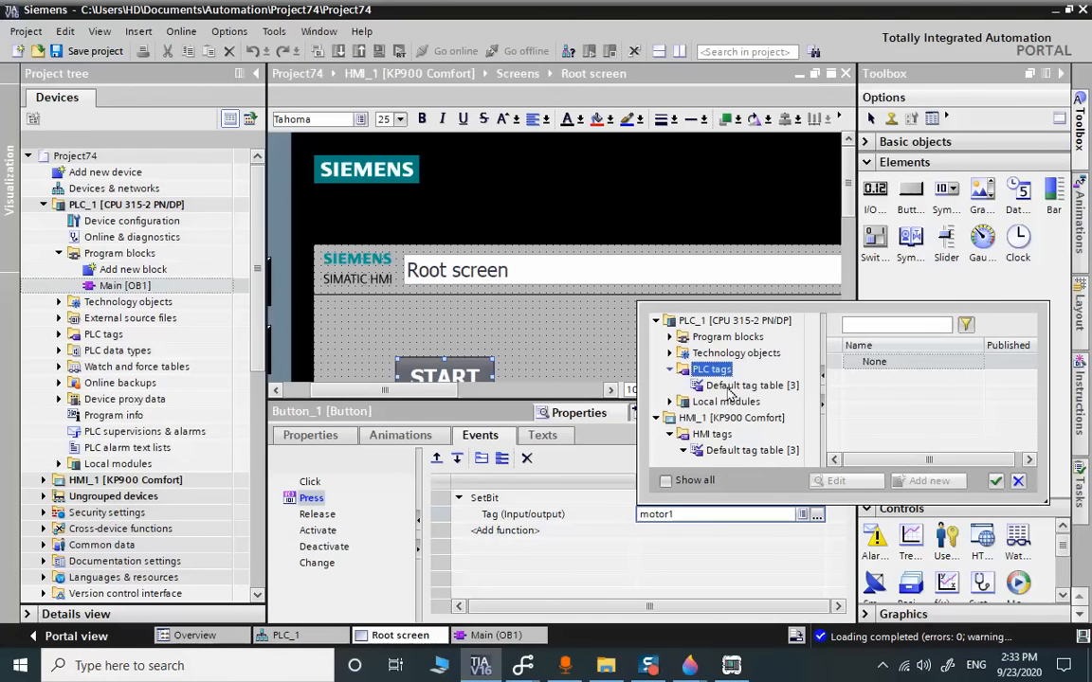
click(748, 386)
double_click(871, 410)
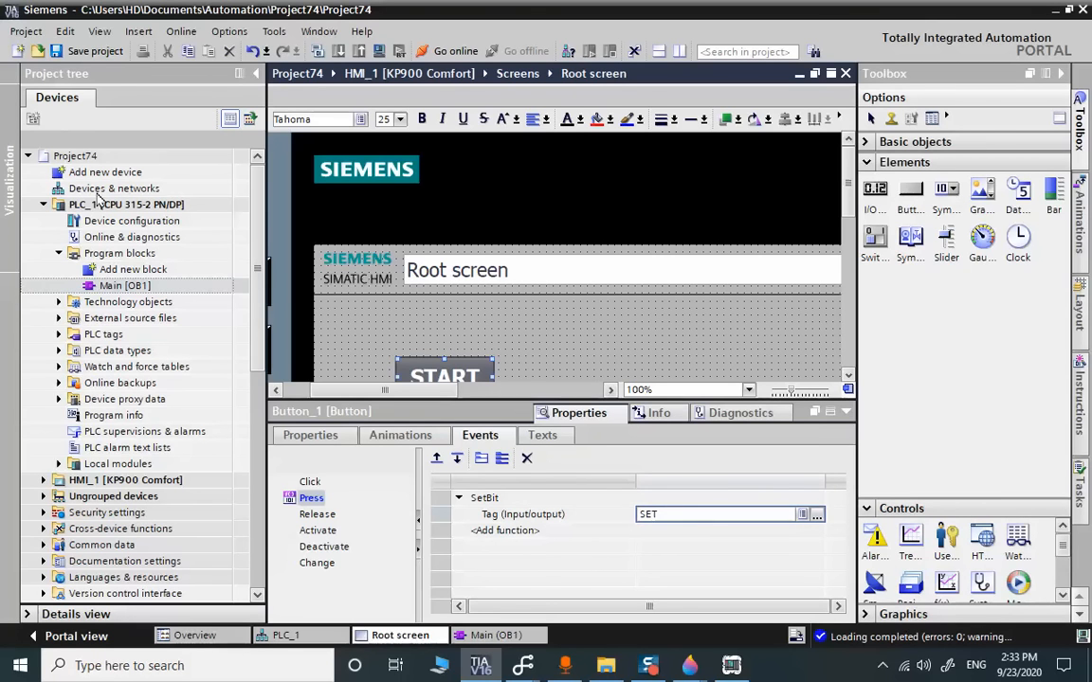
click(85, 52)
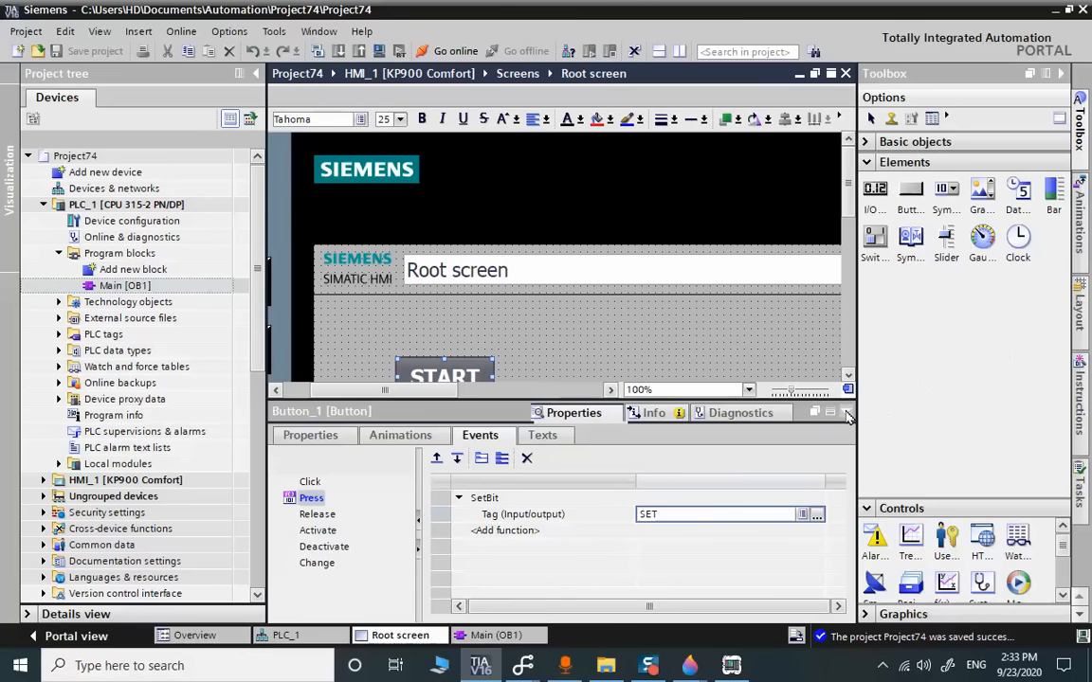
click(845, 411)
click(672, 414)
Shift the STOP button slightly and realign it directly below the START button
drag(418, 457, 426, 459)
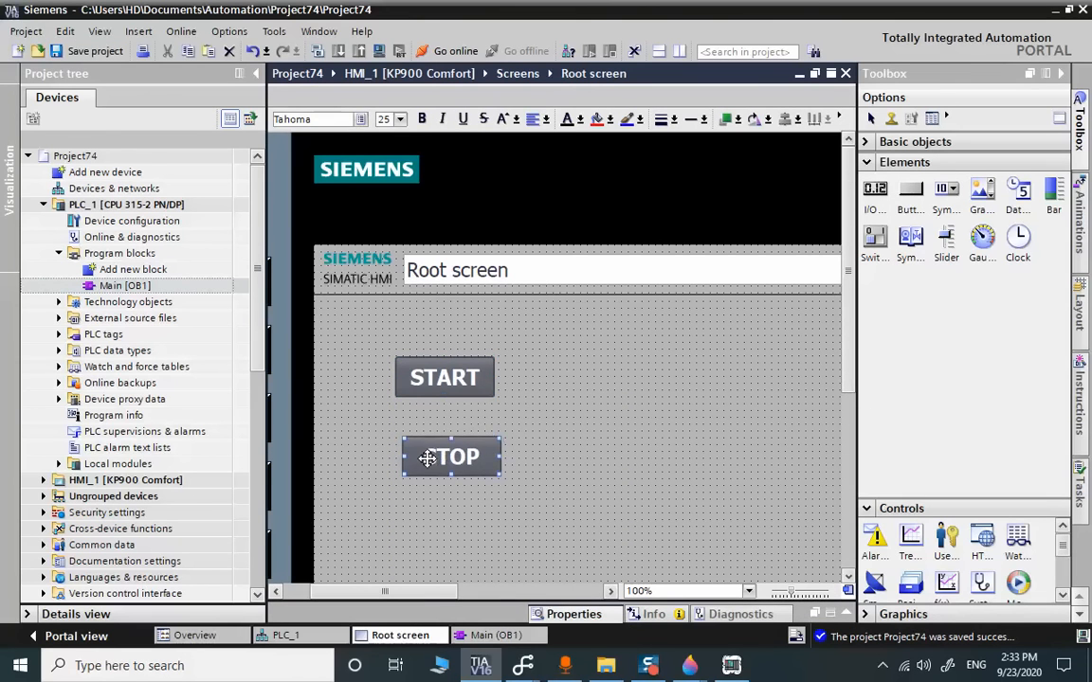
right_click(426, 459)
click(488, 524)
click(439, 446)
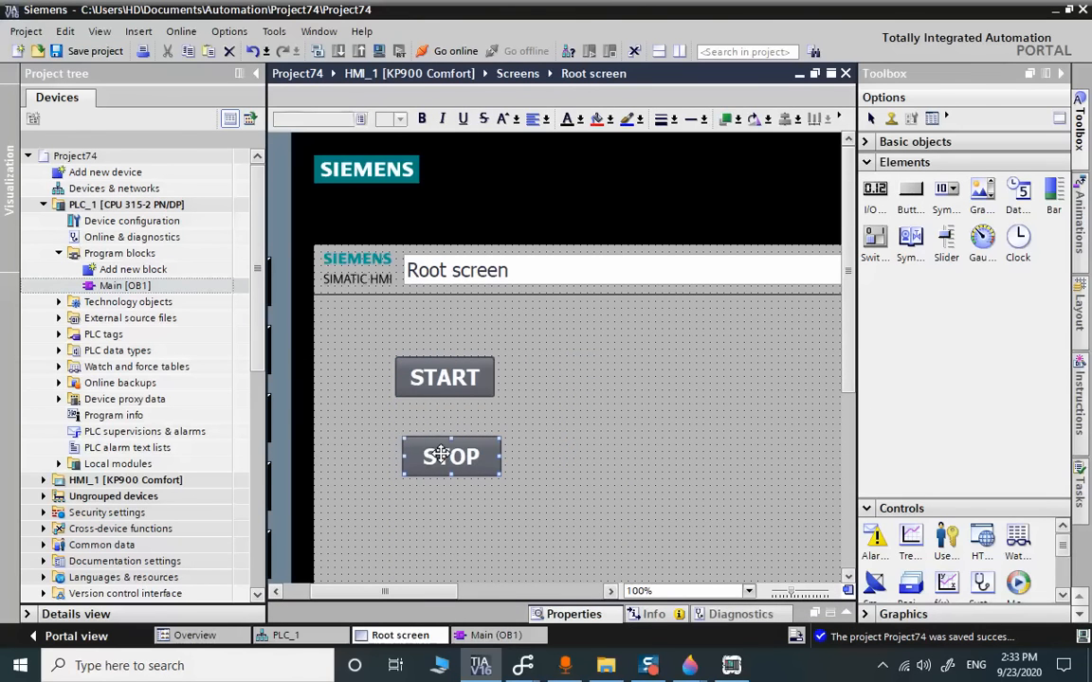
drag(439, 446, 435, 455)
click(485, 492)
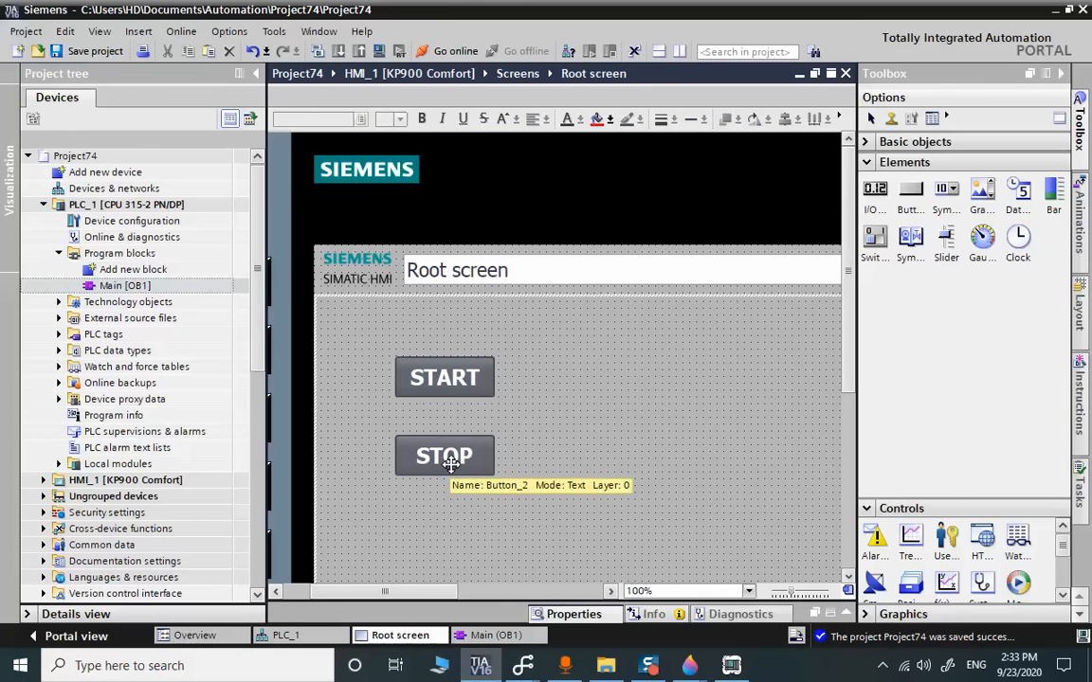
Open the STOP button's events and change its press function from ResetBit to SetBit
right_click(451, 461)
click(479, 453)
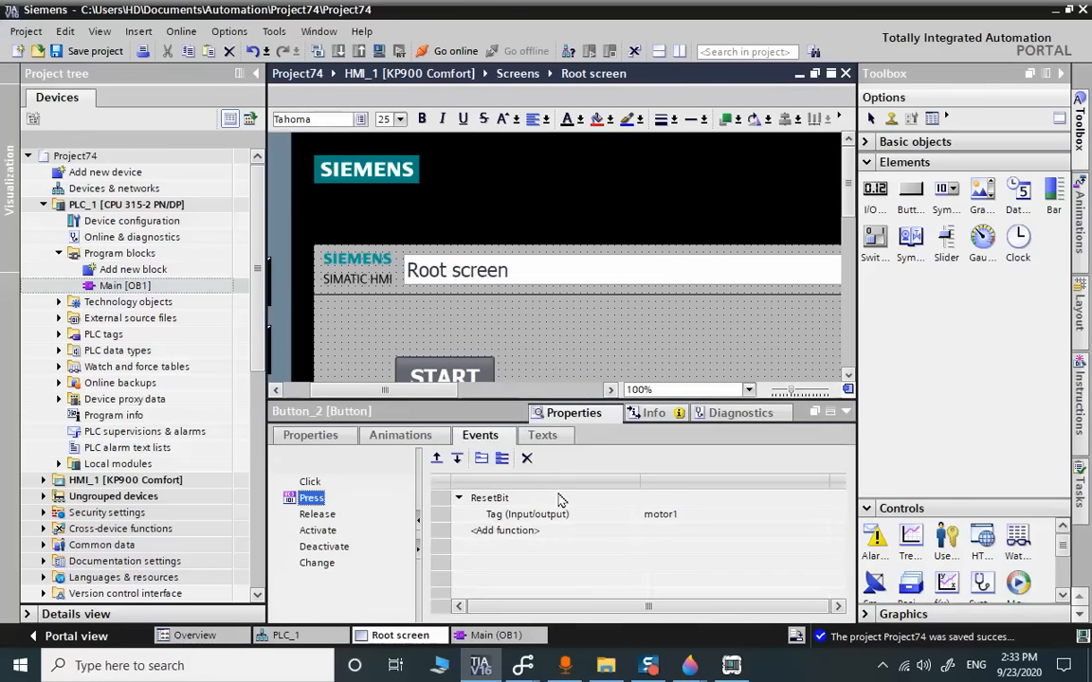
right_click(479, 500)
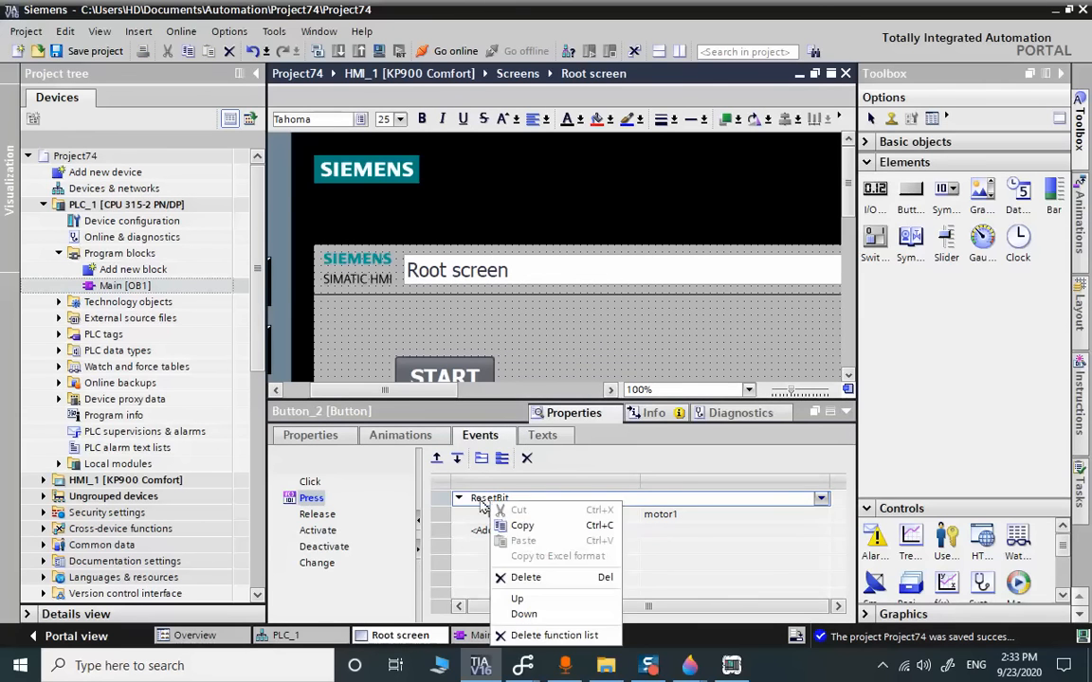
click(823, 499)
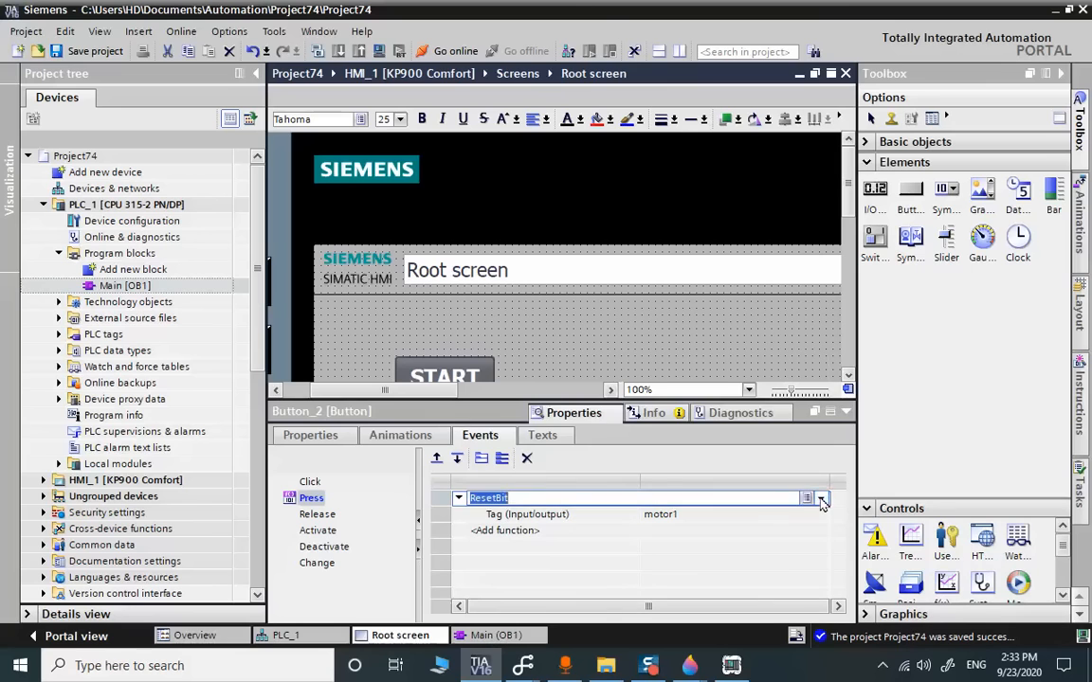
click(823, 499)
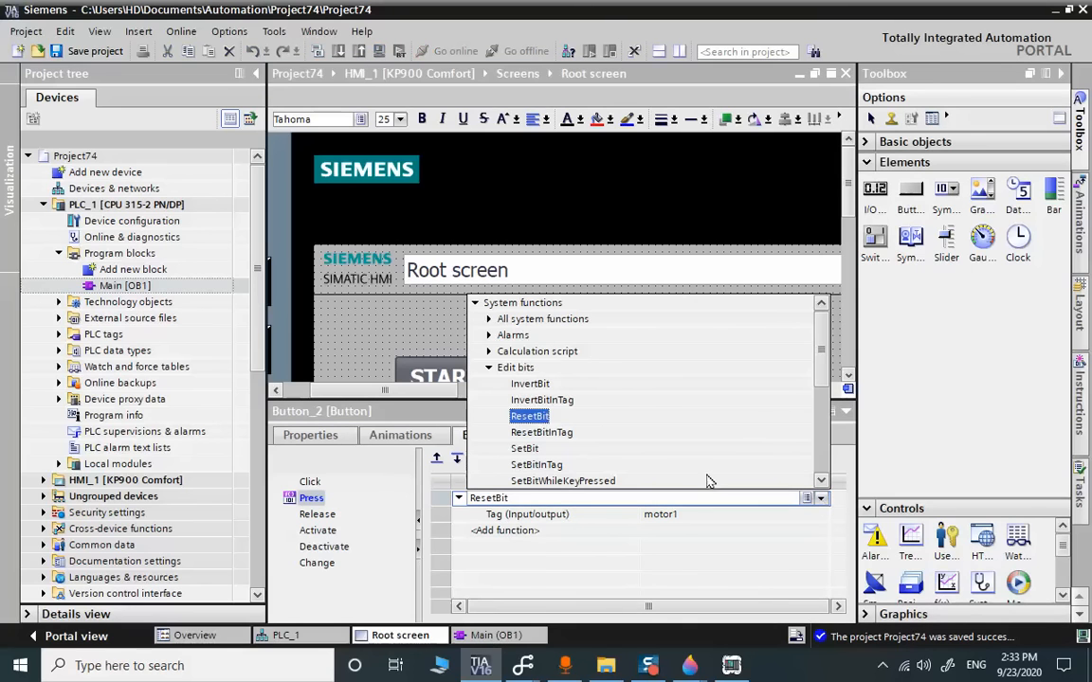
click(524, 448)
Assign the RESET tag from PLC_1's default tag table to the STOP button's SetBit press function
click(817, 516)
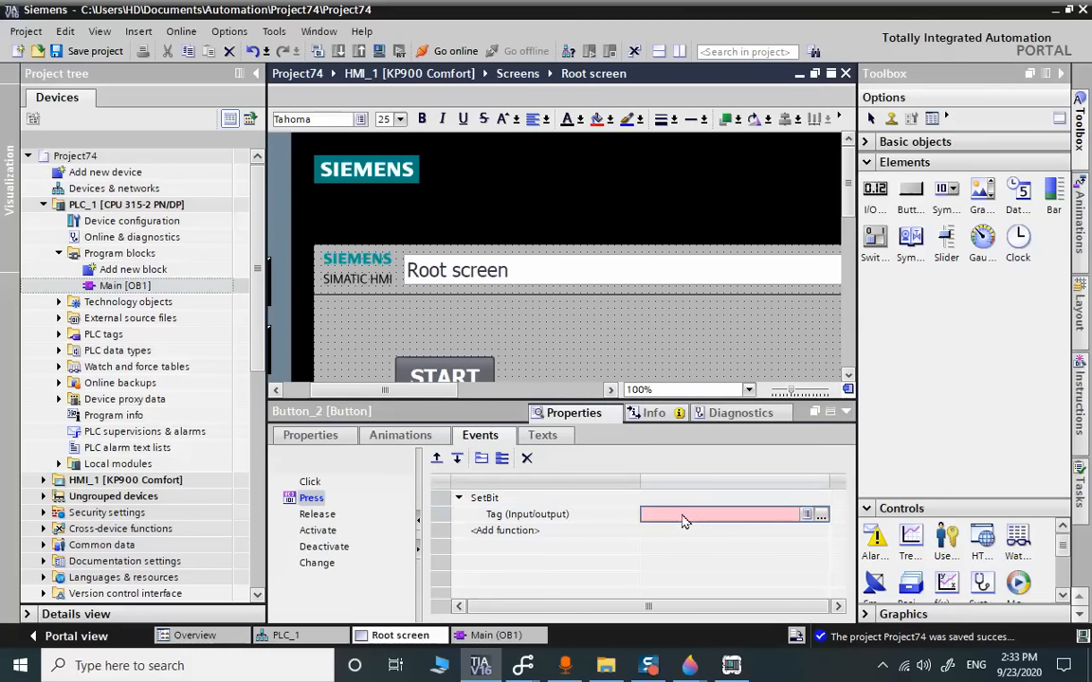
click(820, 518)
click(809, 516)
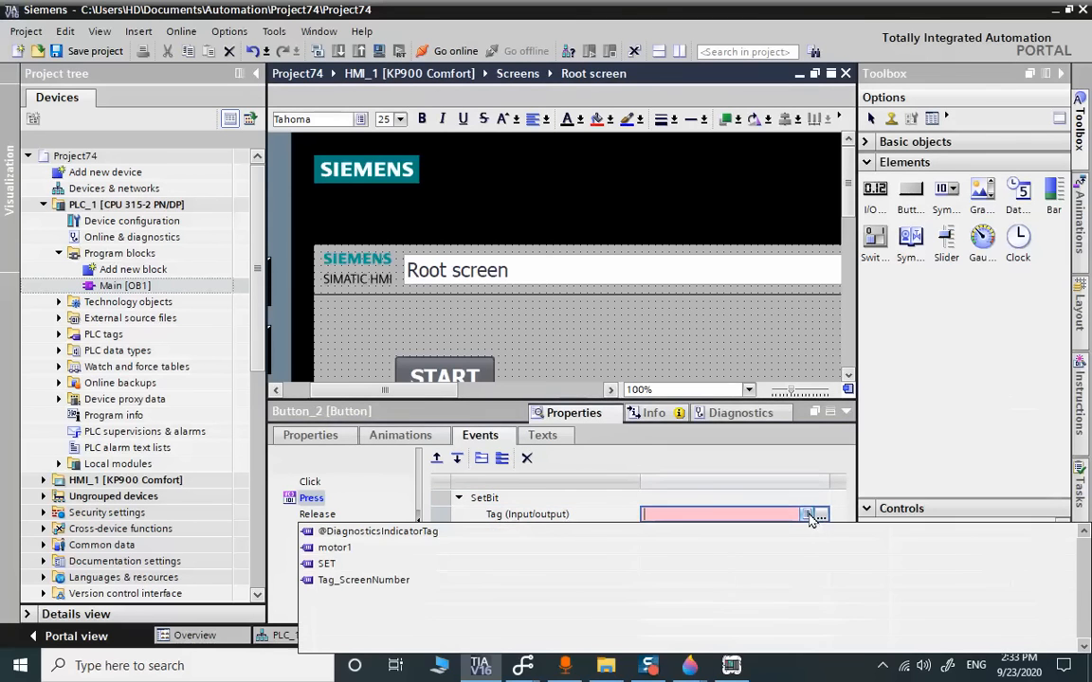
click(819, 517)
click(820, 518)
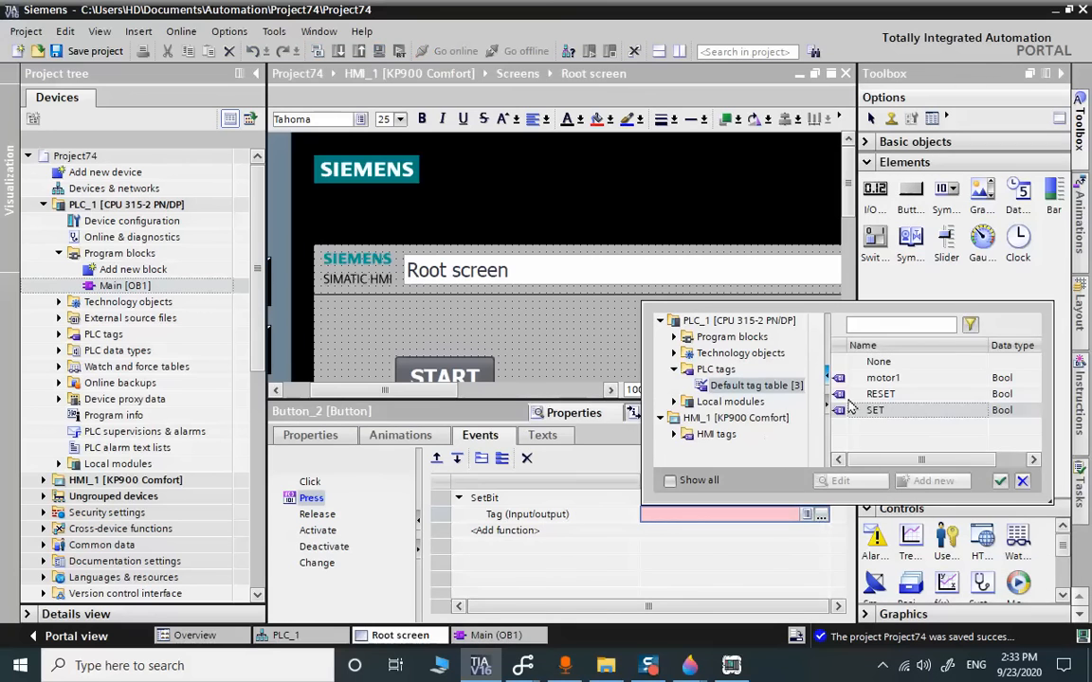
double_click(876, 398)
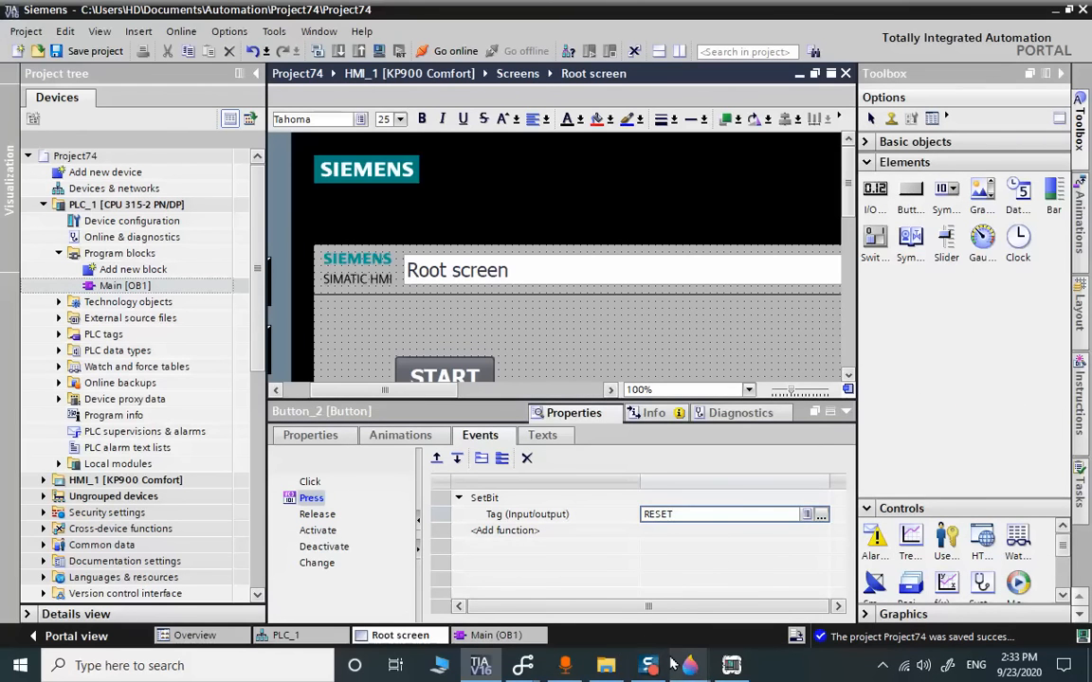
Switch to Paint 3D to review the circled falling edge in the pulse drawing, and return to TIA Portal
mouse_move(650, 663)
click(680, 589)
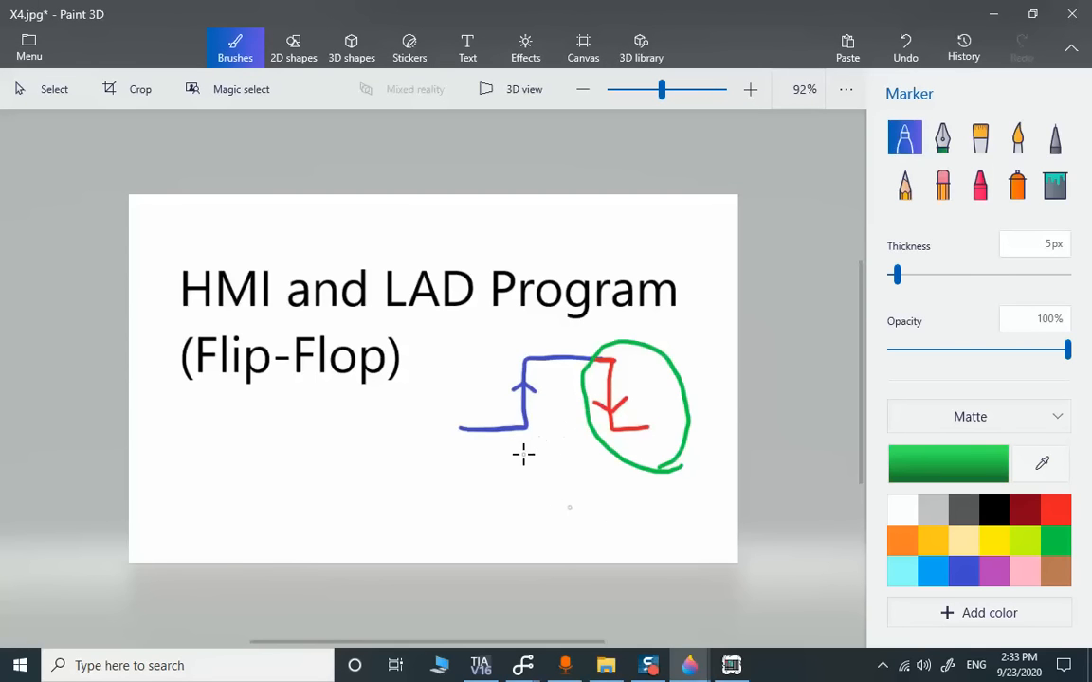
click(480, 666)
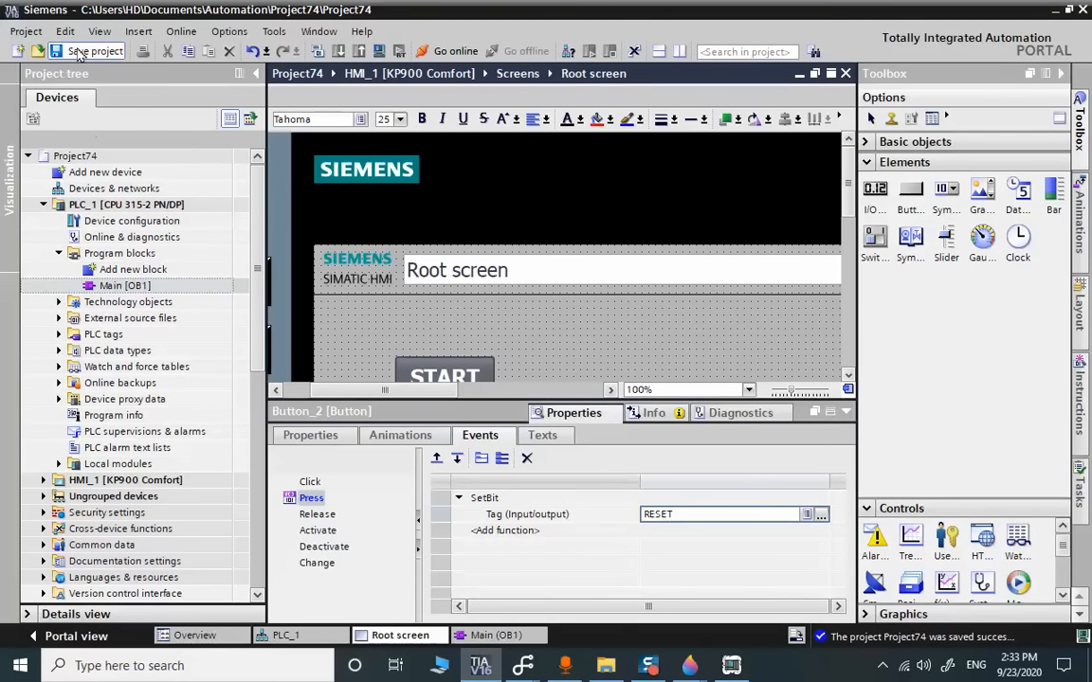
Save the project and open the Main [OB1] block at the empty rung of Network 2
click(847, 413)
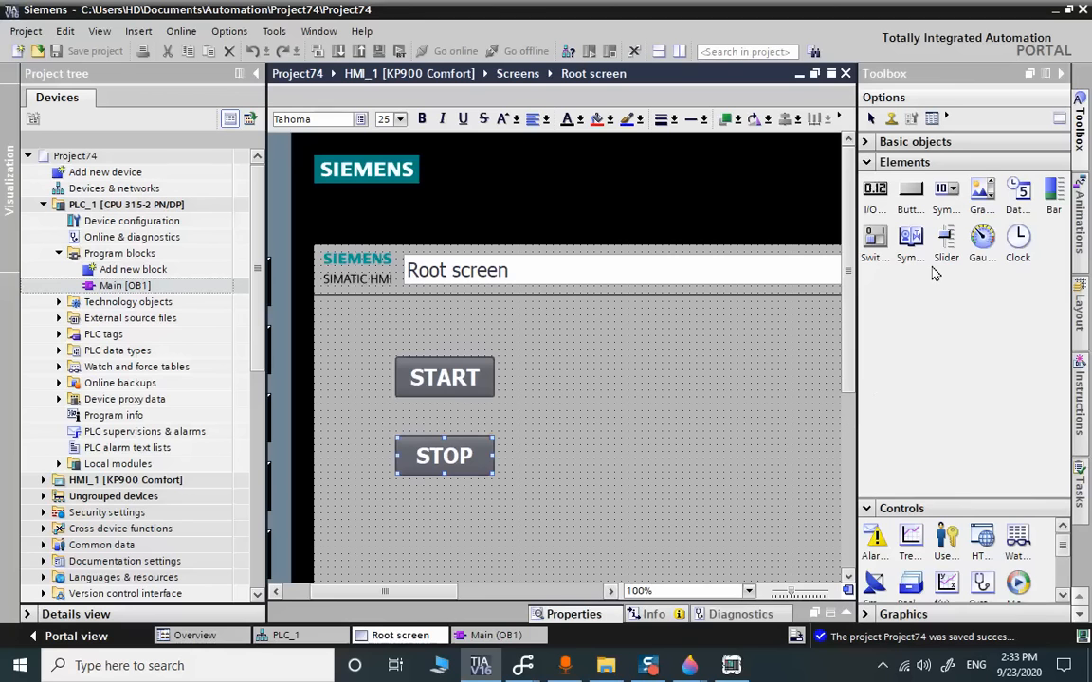
click(1077, 152)
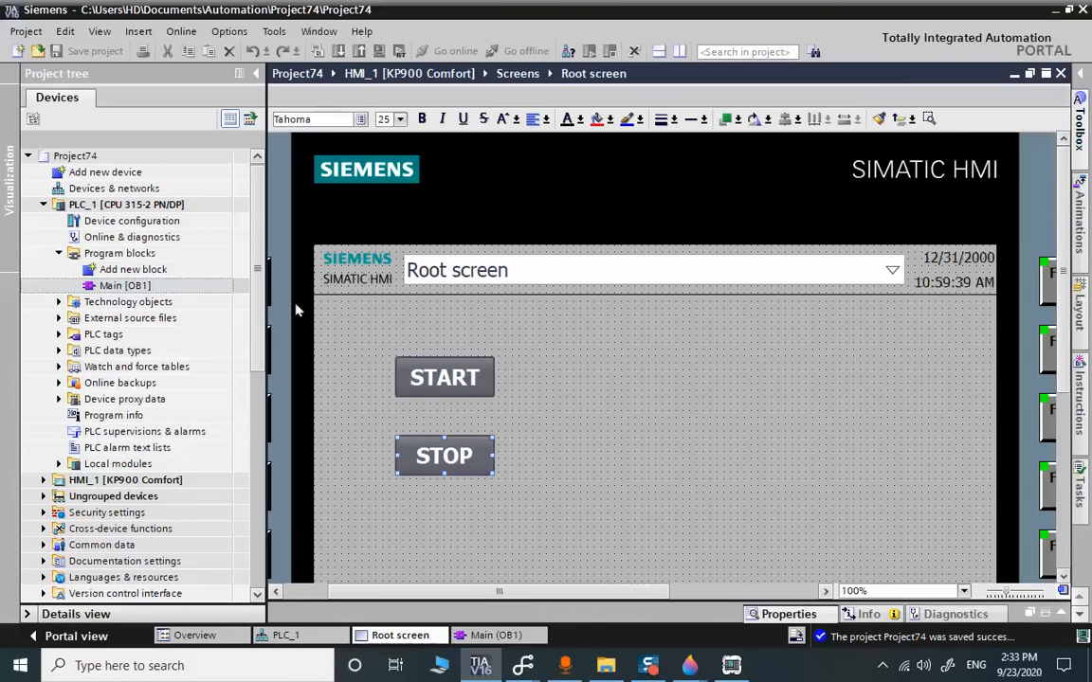
click(125, 286)
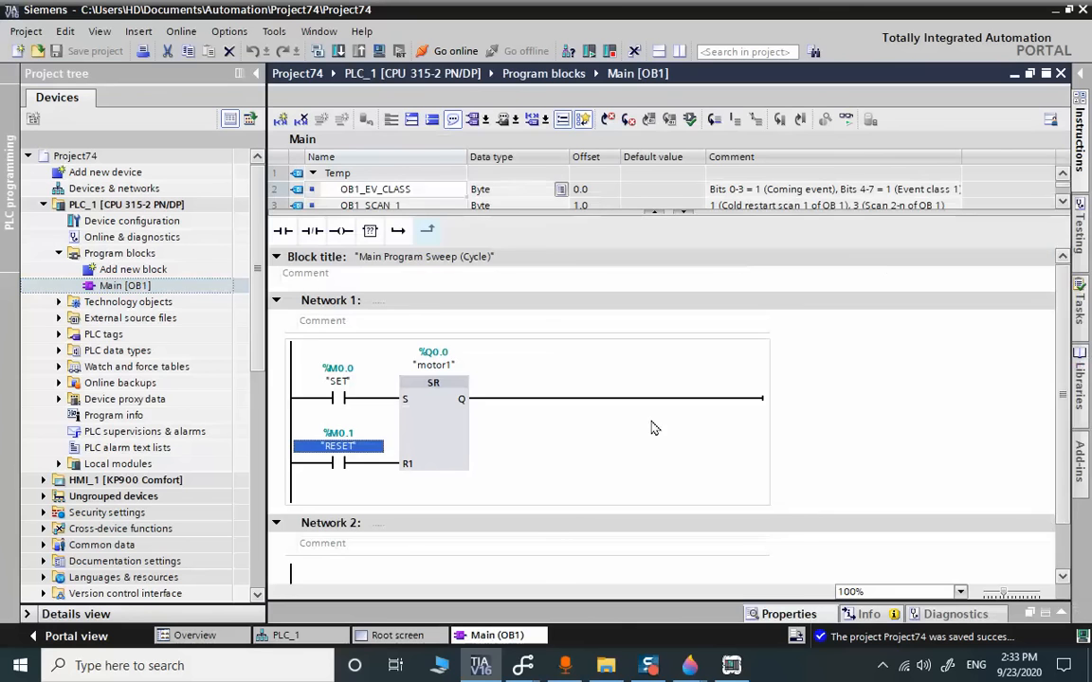
click(646, 430)
scroll(606, 455, down, 2)
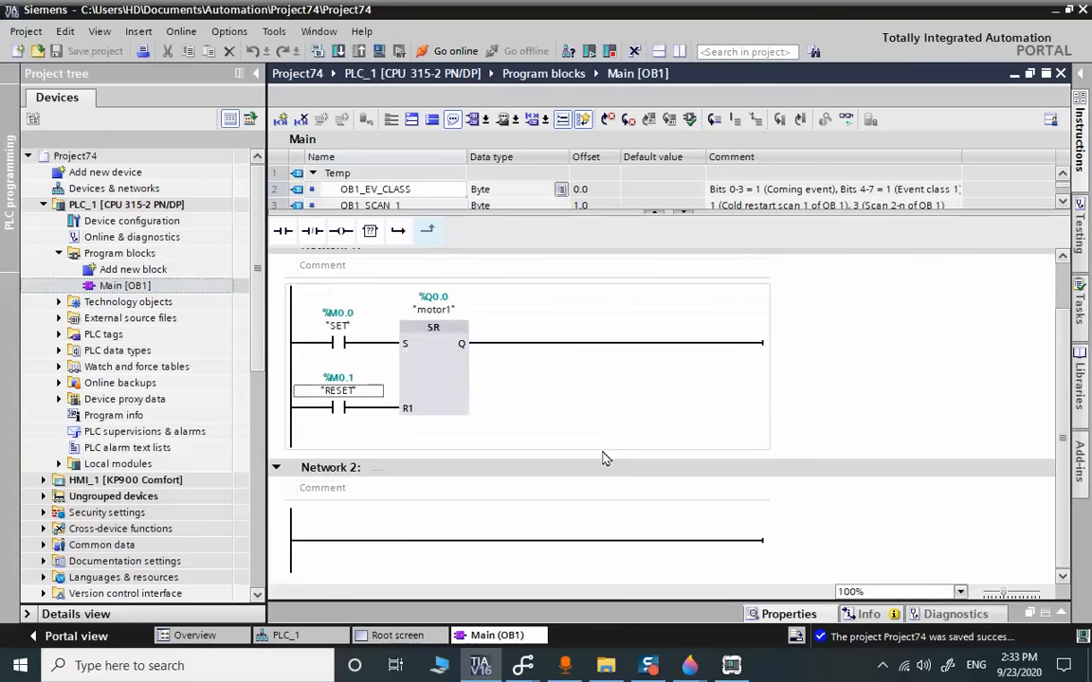
click(398, 536)
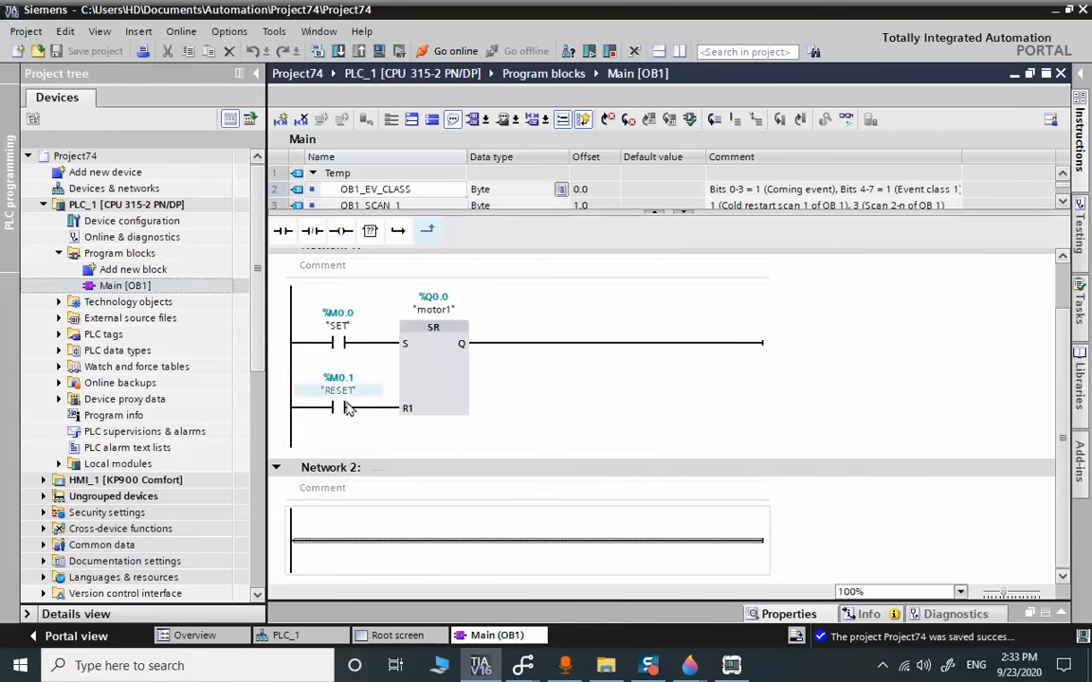
Switch to Paint 3D to view the pulse's falling edge again, and minimize it to return to Main [OB1]
click(689, 665)
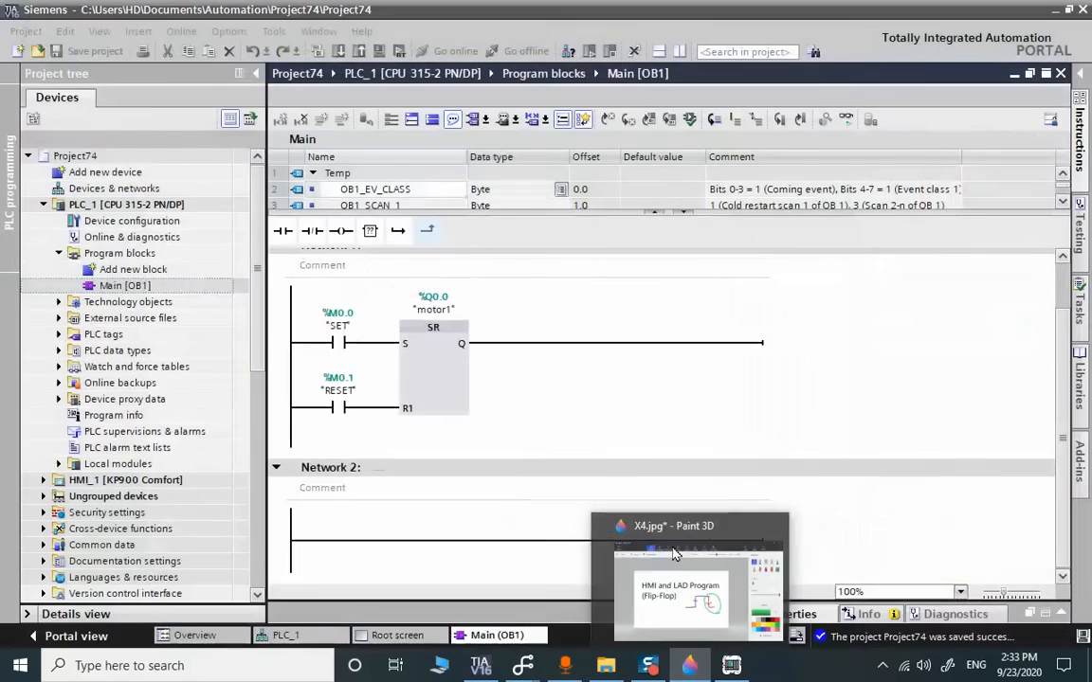
click(675, 554)
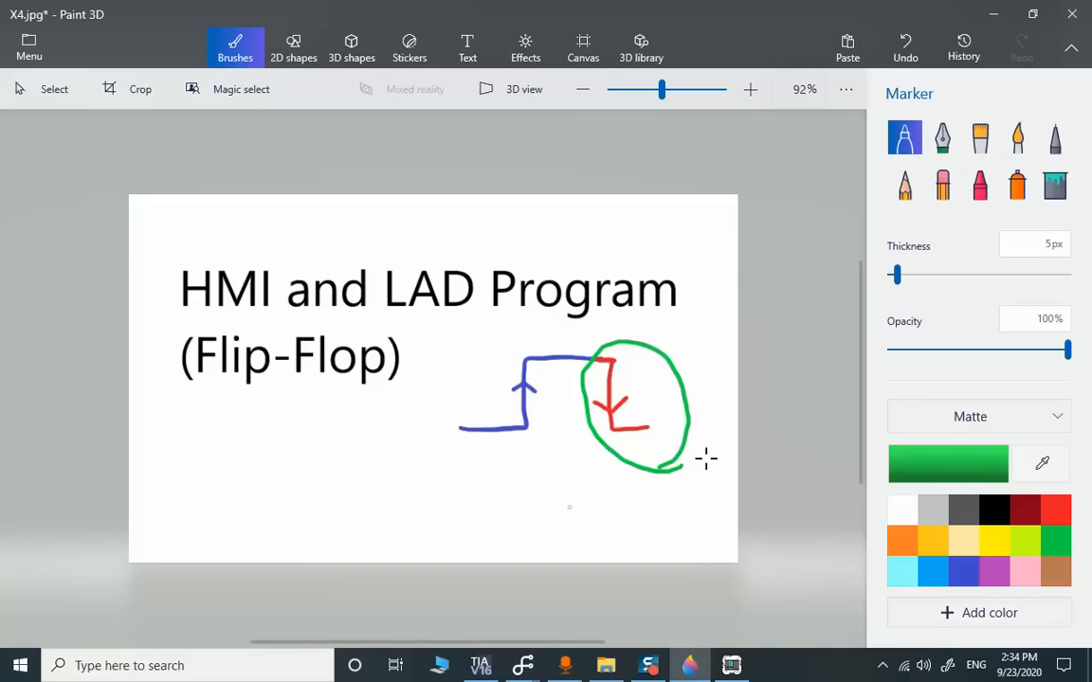
click(990, 25)
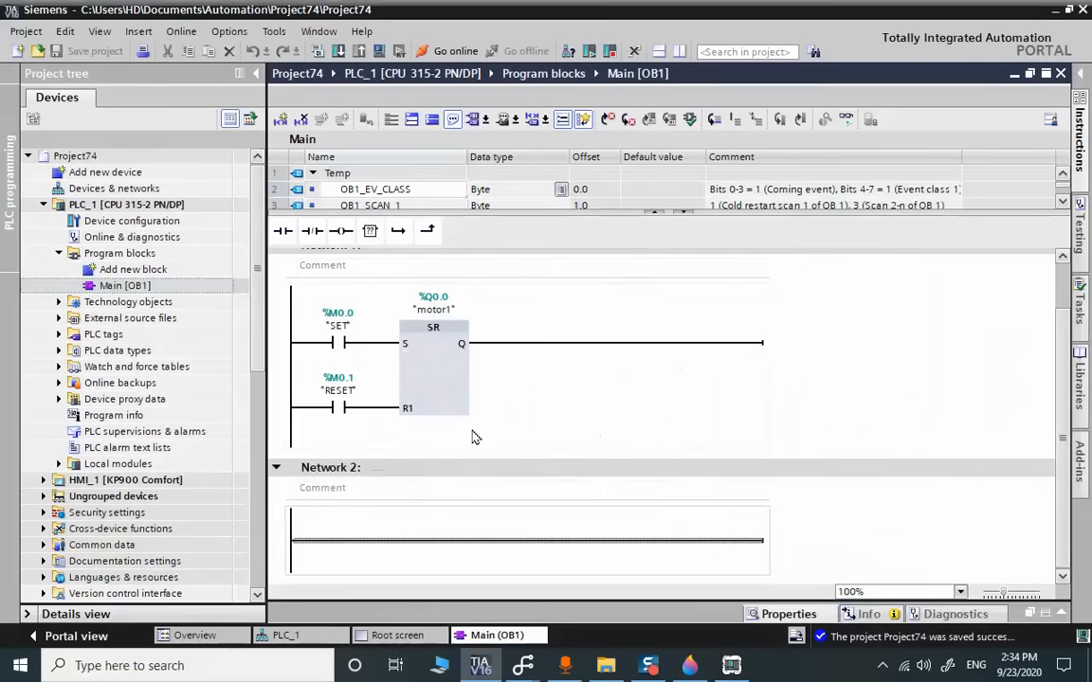
Insert an STL network after Network 2 and delete the empty ladder Network 2
right_click(409, 523)
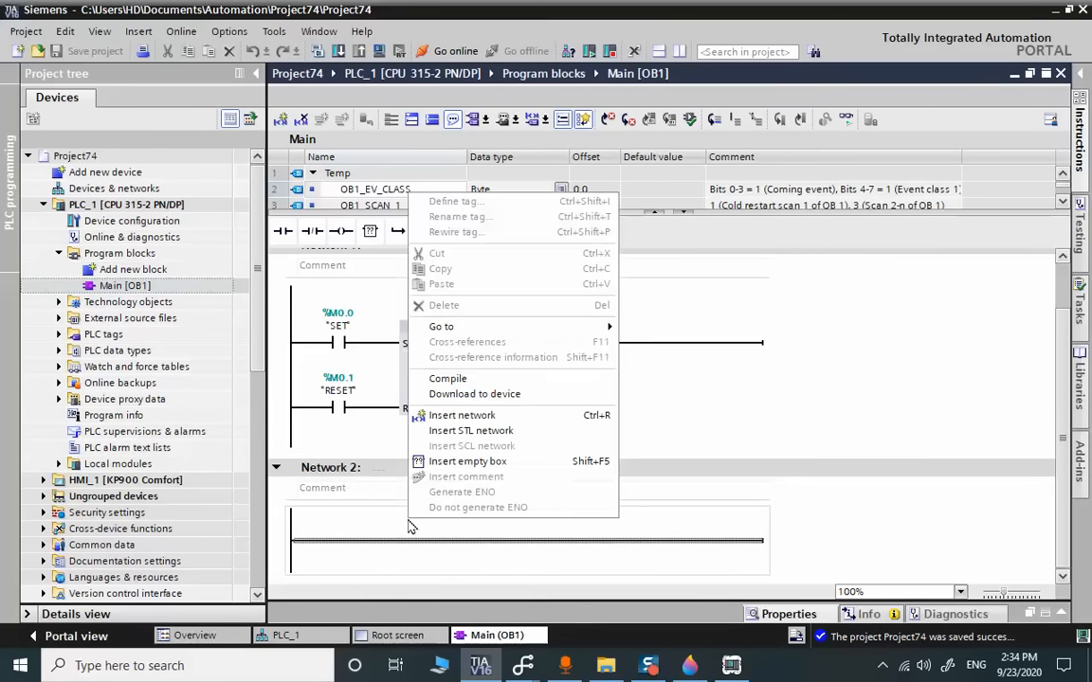
click(476, 433)
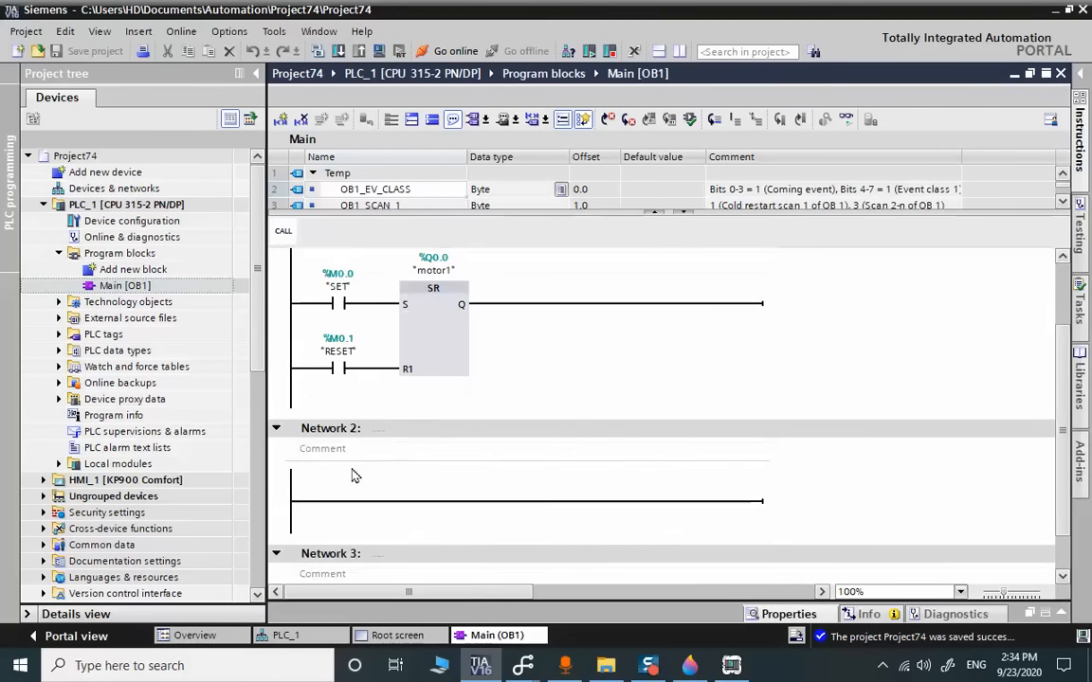
click(389, 457)
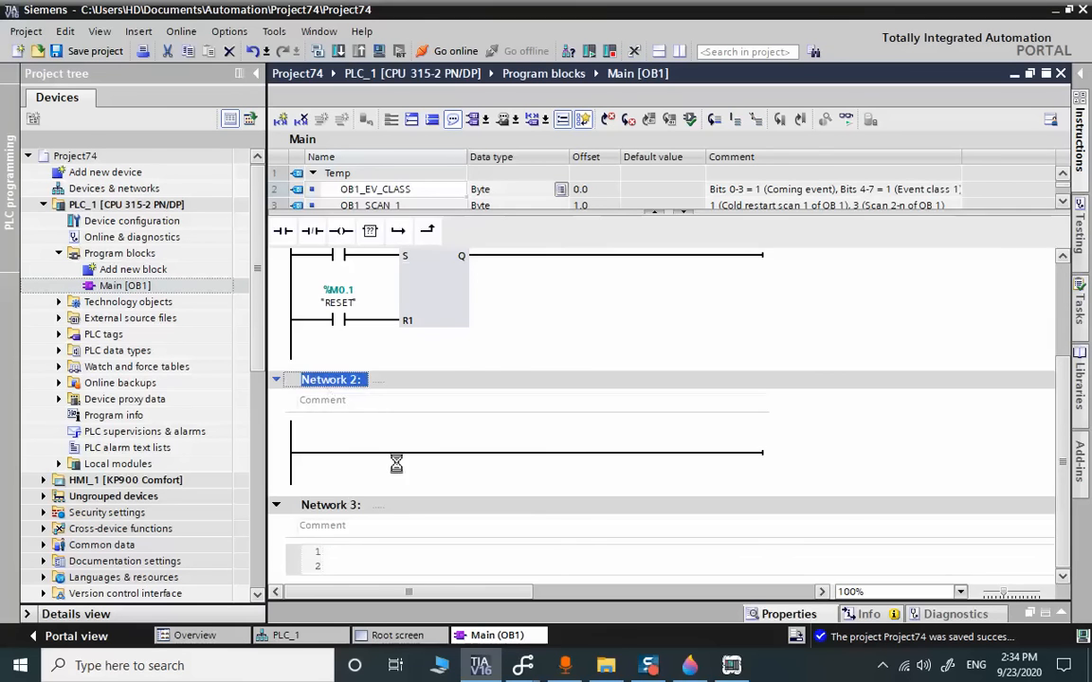
key(Delete)
Write three STL lines in Network 2 of Main [OB1]: CLR, = %M0.0 (SET) and = %M0.1 (RESET)
click(358, 555)
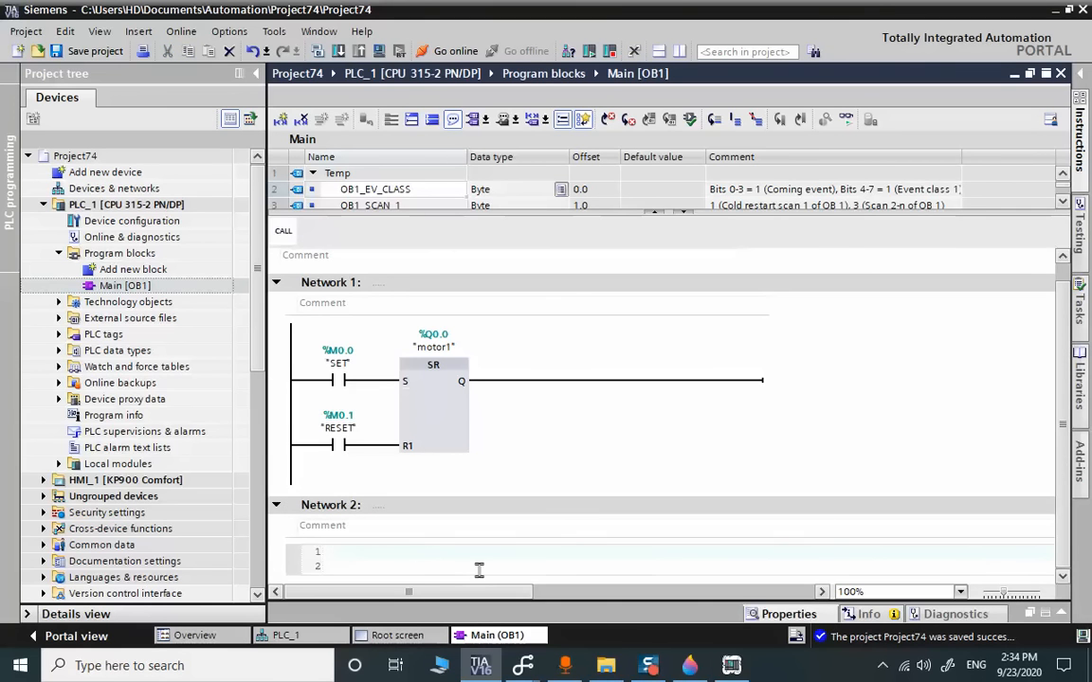
text(CLR)
key(Return)
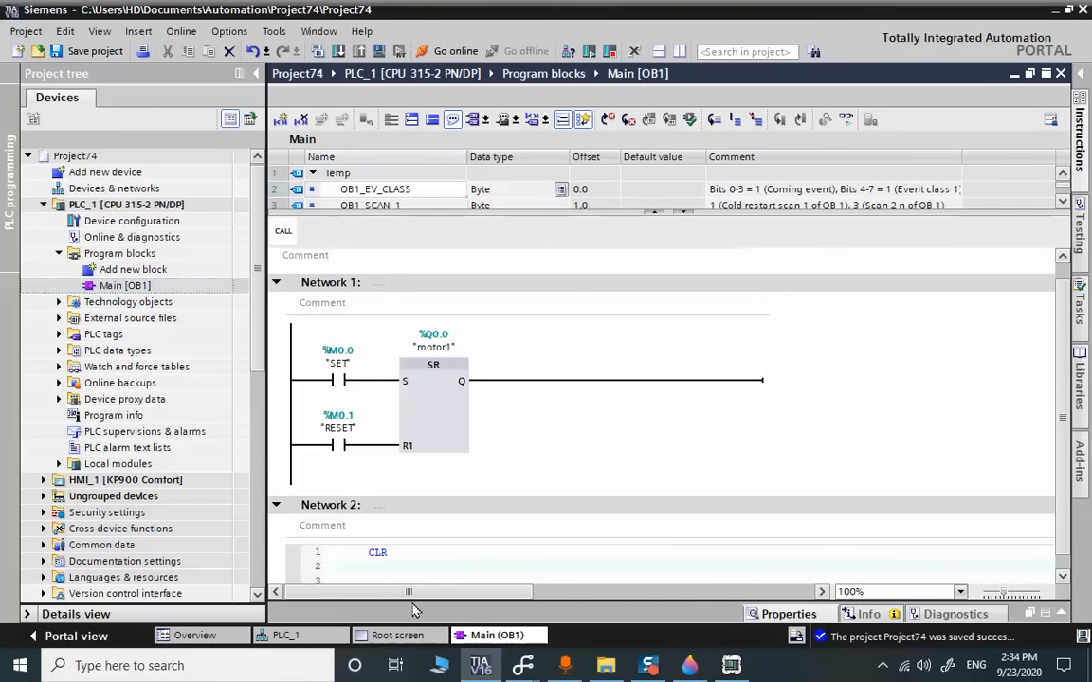
ctrl+scroll(443, 569, up, 3)
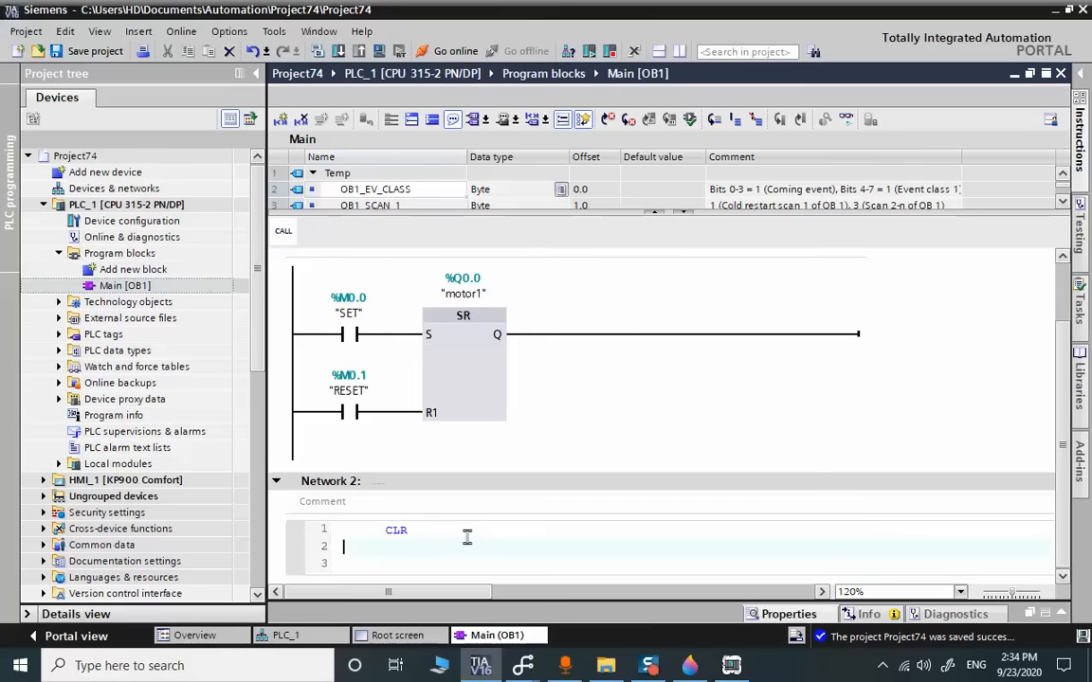
text(= )
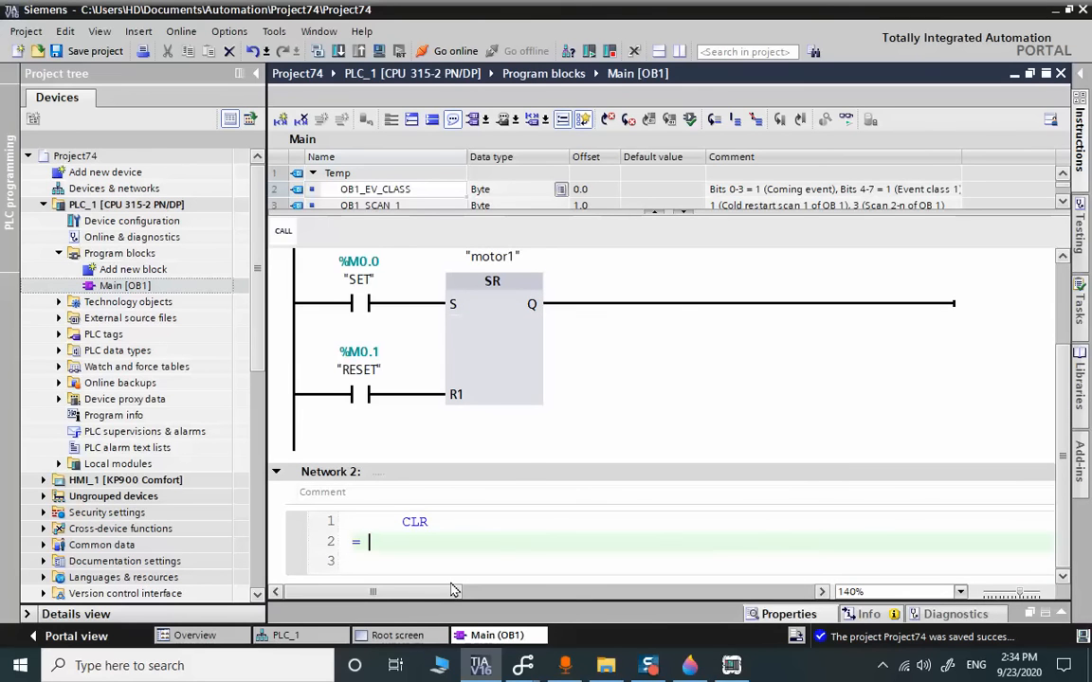
text(%M0.0)
key(Return)
text(= %M)
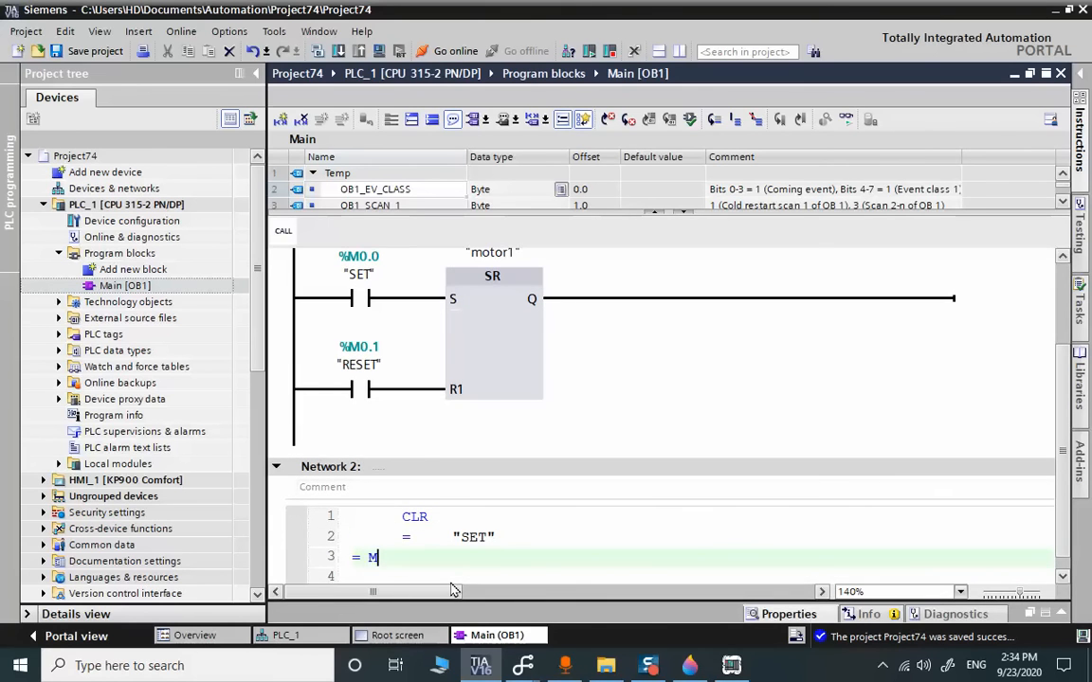
text(0.1)
key(Return)
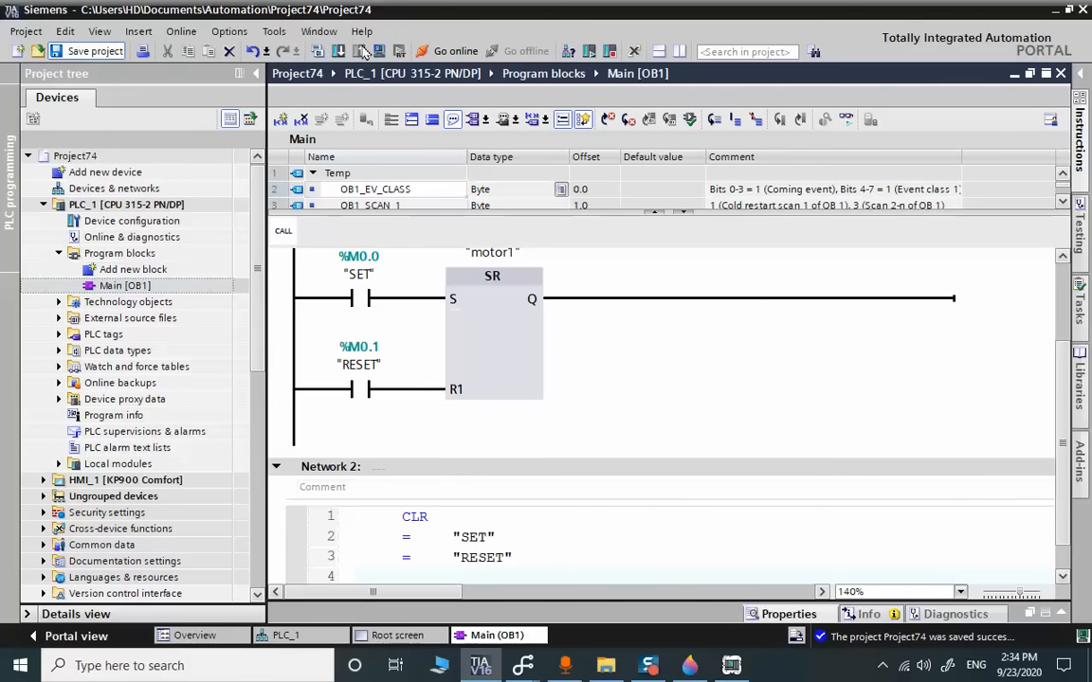
Download the updated program to PLC_1, start the HMI_1 runtime simulation, and narrow its window so the ladder can be seen beside it
click(341, 52)
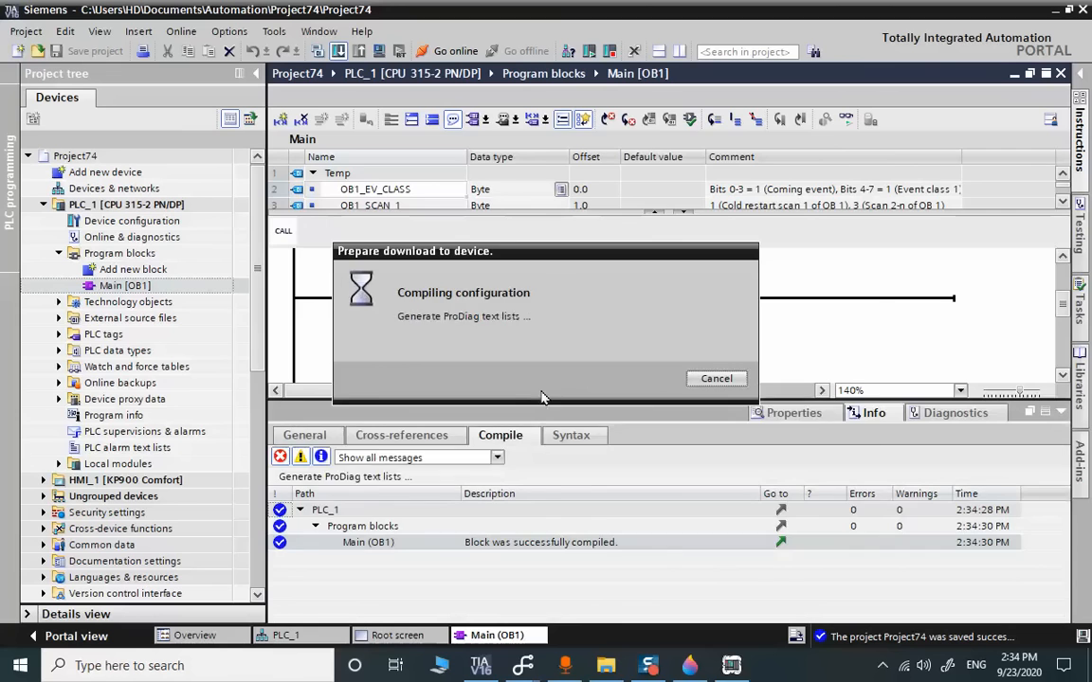
click(746, 498)
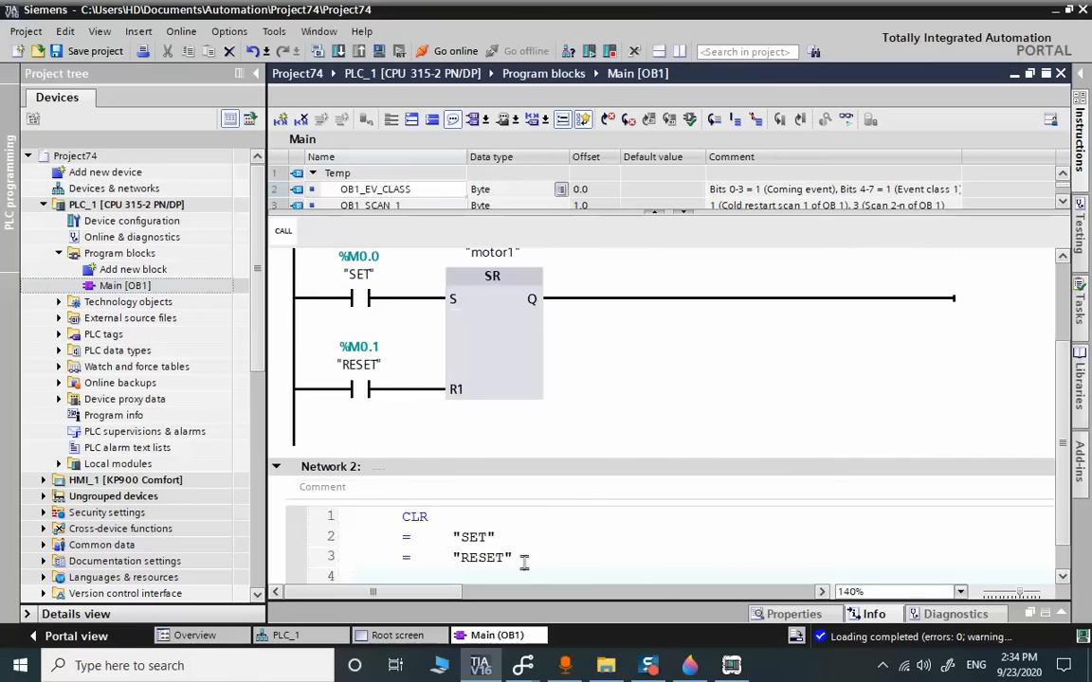
click(41, 204)
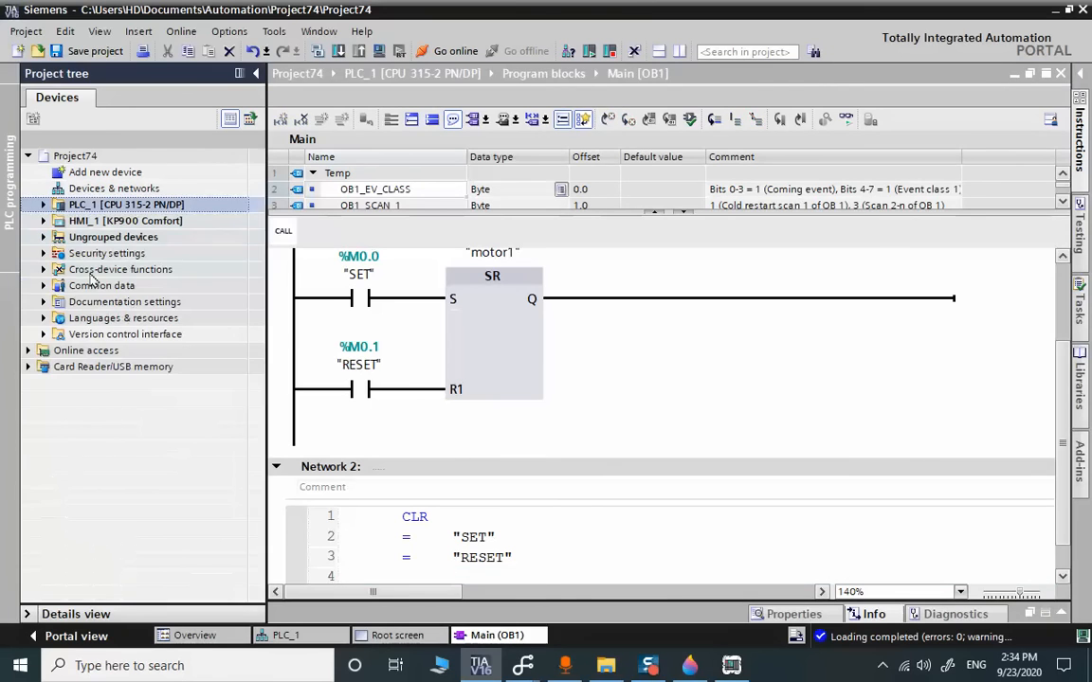
click(112, 221)
click(378, 50)
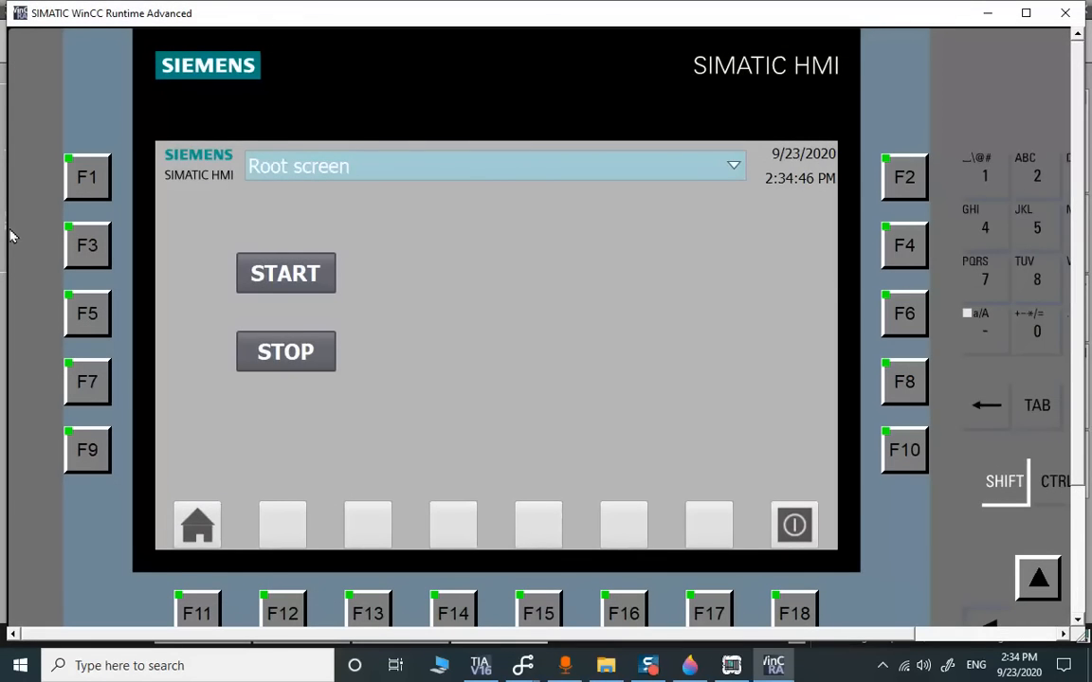
drag(6, 227, 628, 230)
Return to TIA Portal, go online with PLC_1 and turn on monitoring of Network 1 in Main [OB1], staying online
click(517, 286)
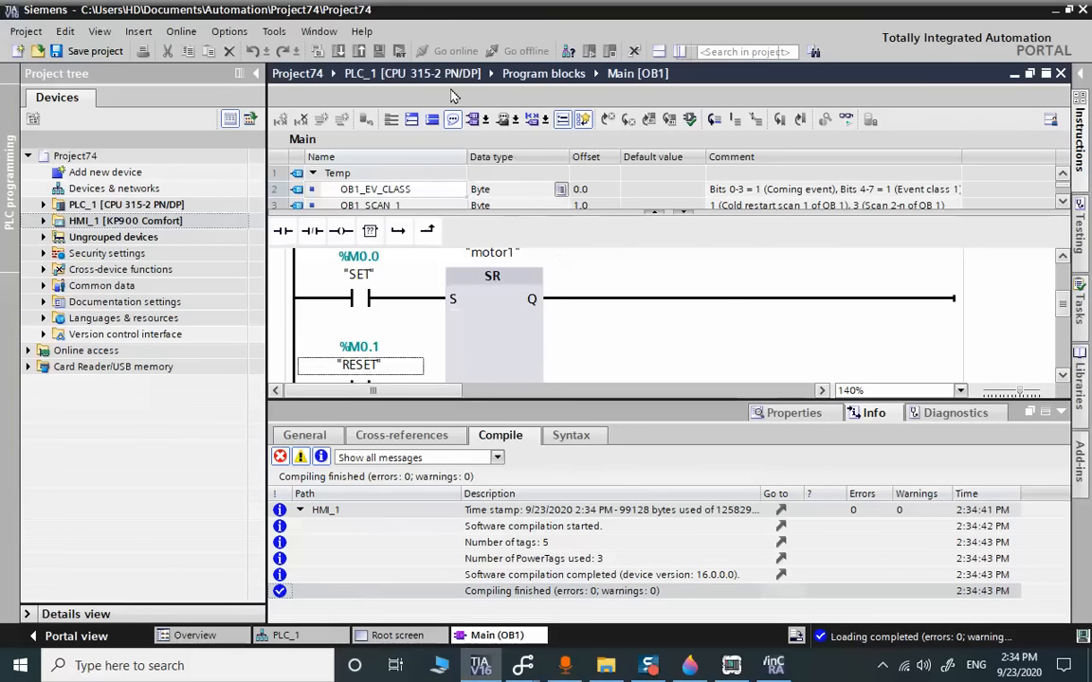
click(449, 51)
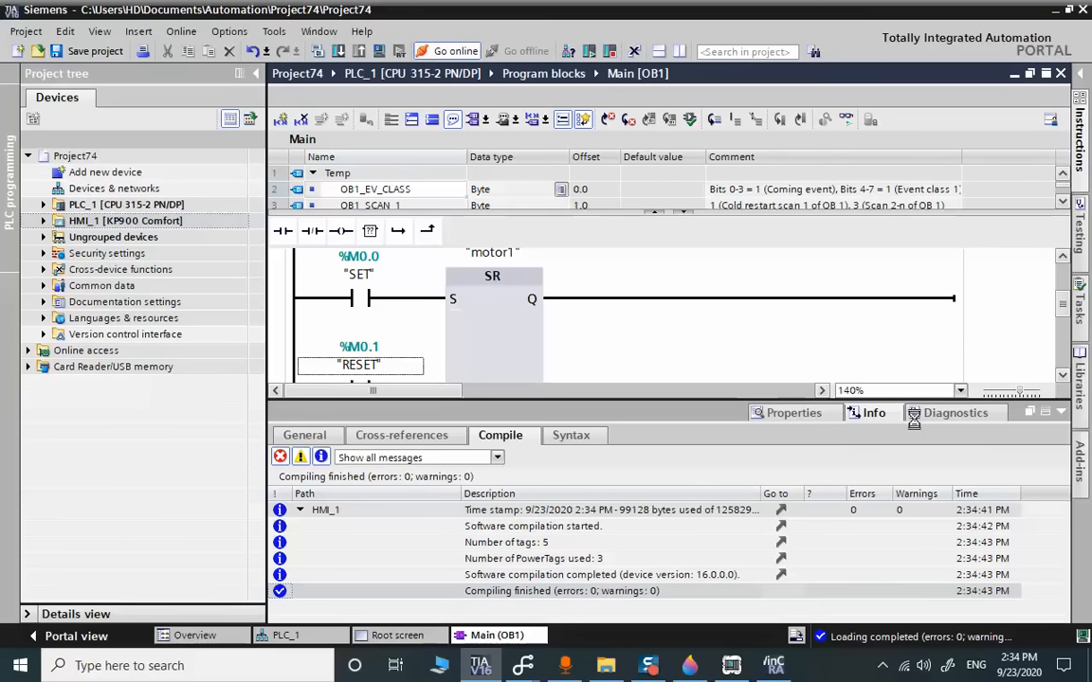
click(1062, 414)
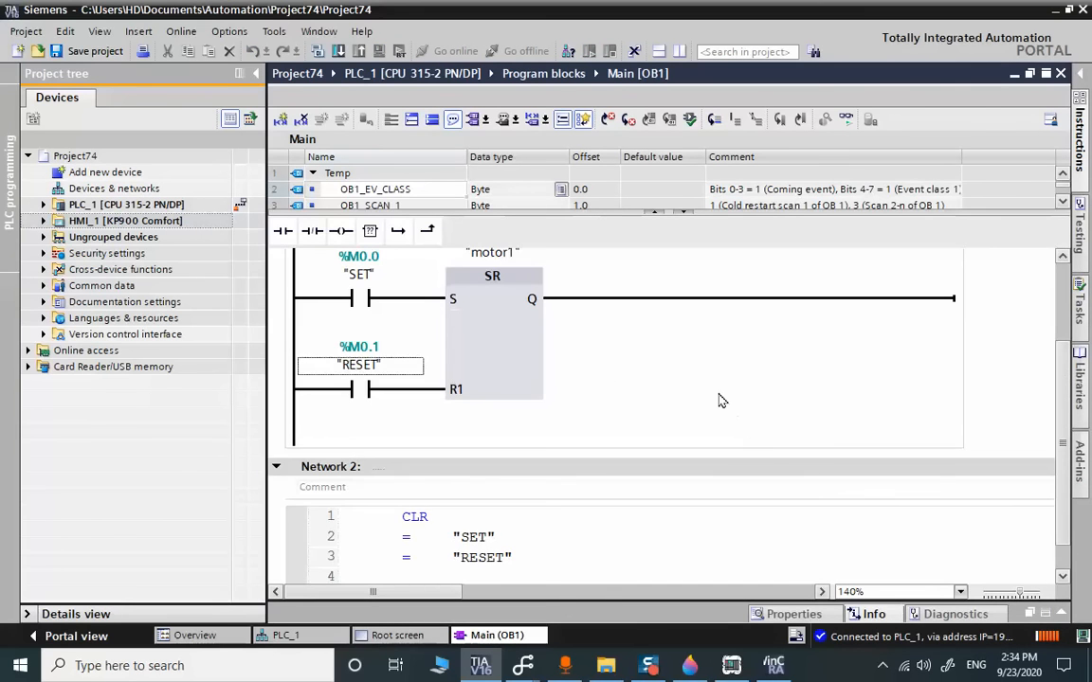
scroll(702, 375, up, 2)
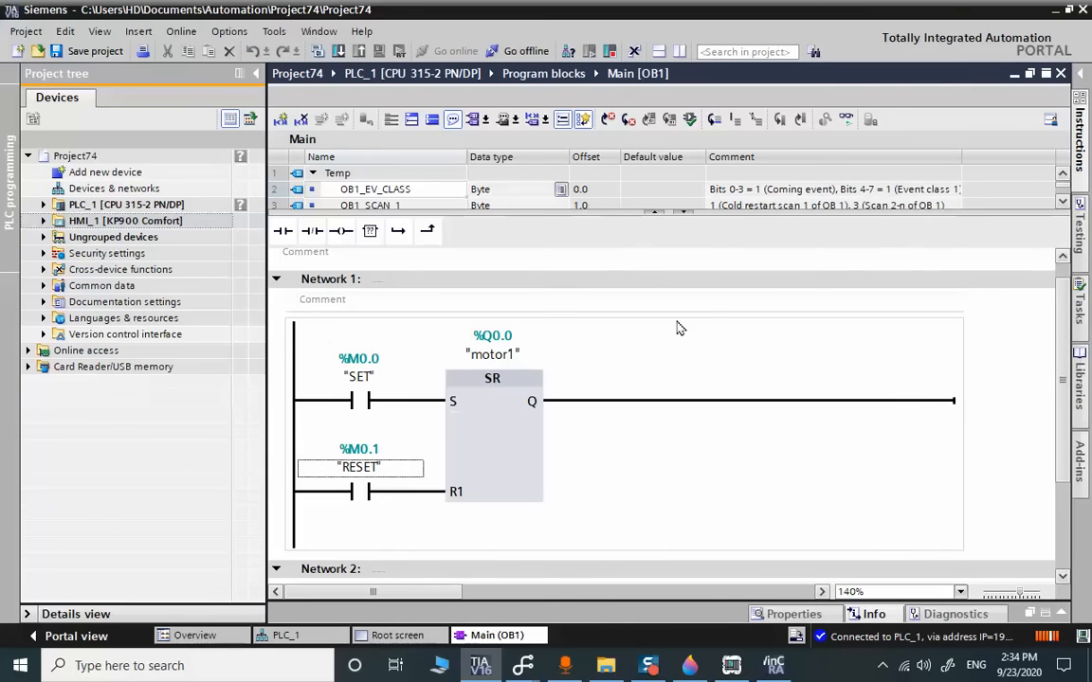
click(848, 123)
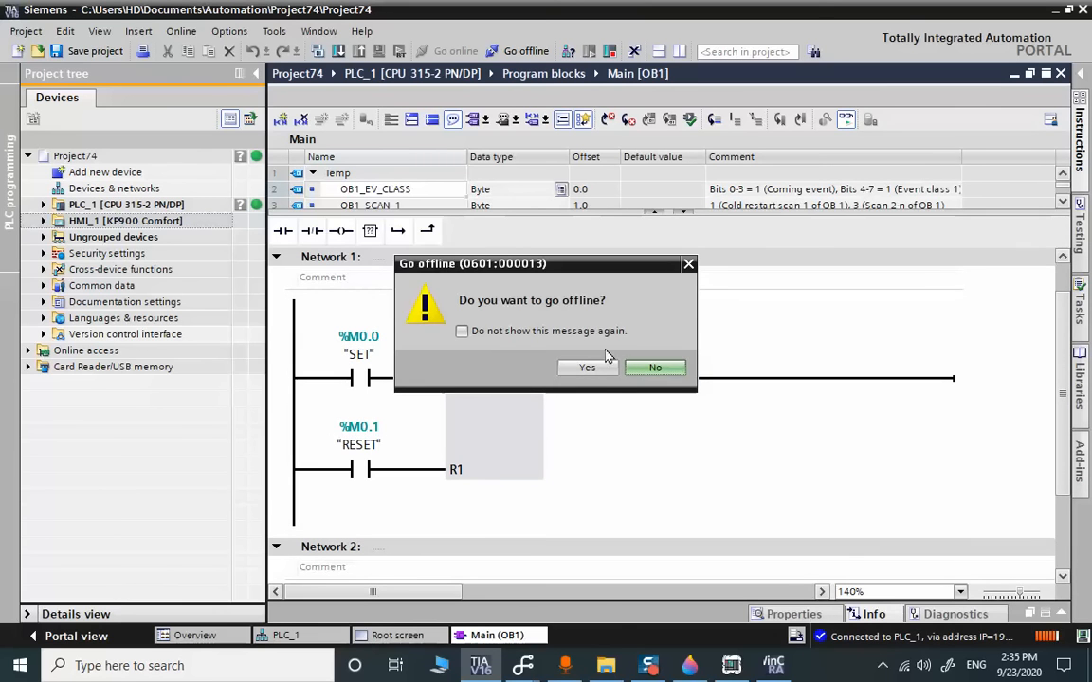
click(654, 369)
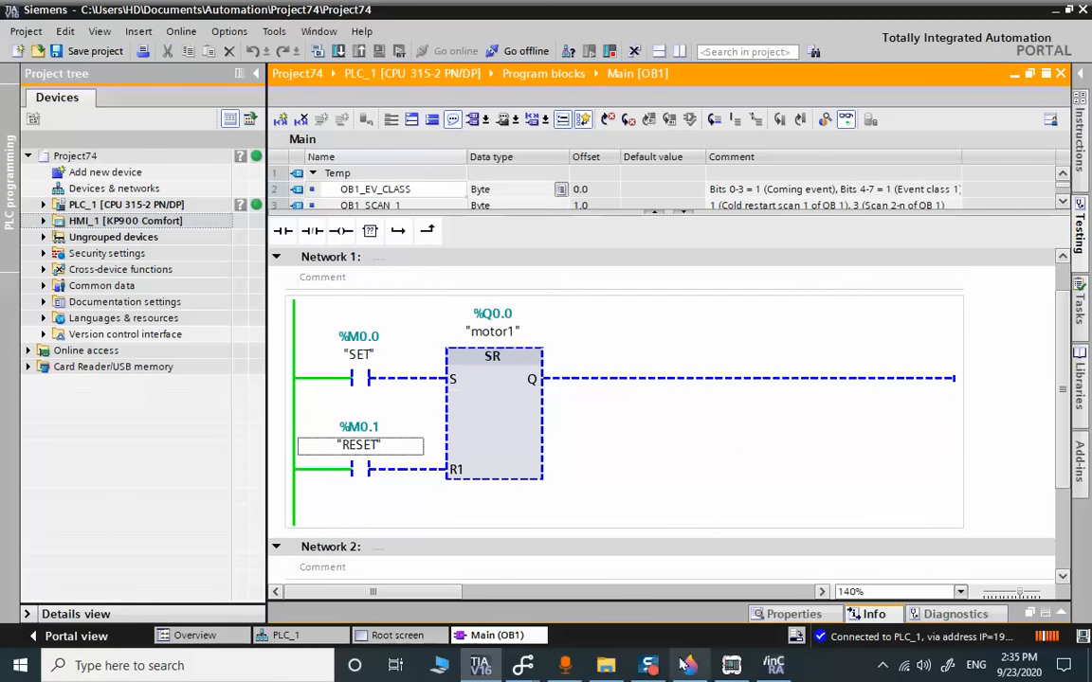
Switch to WinCC Runtime Advanced and test START and STOP alternately while watching the SET, RESET and motor1 states in Network 1
click(770, 666)
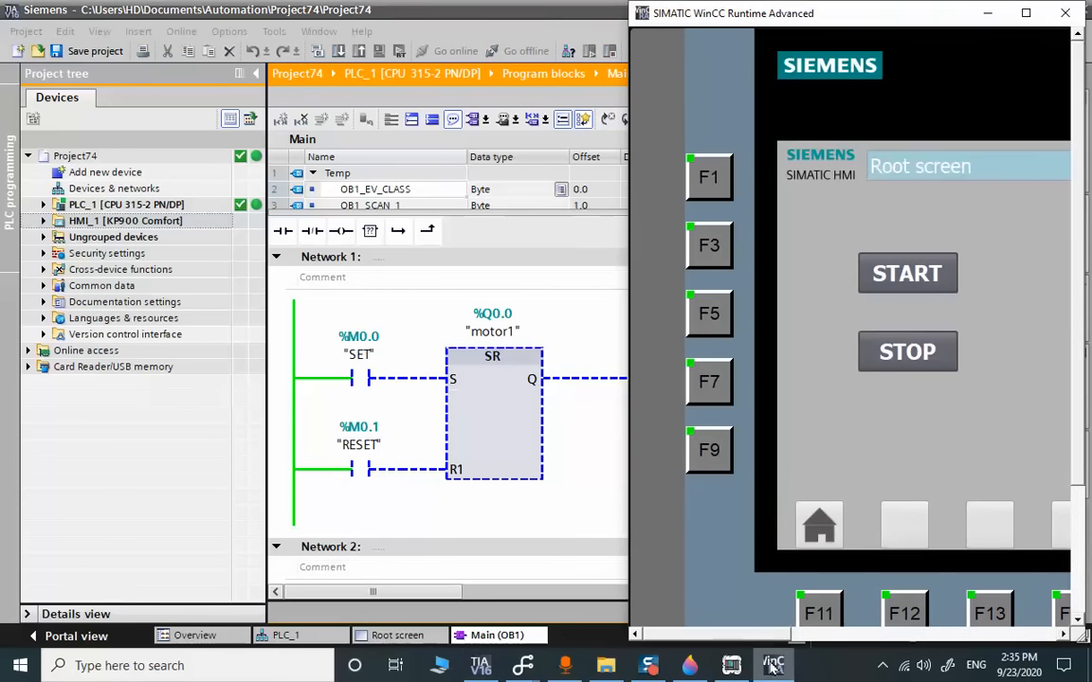
click(900, 292)
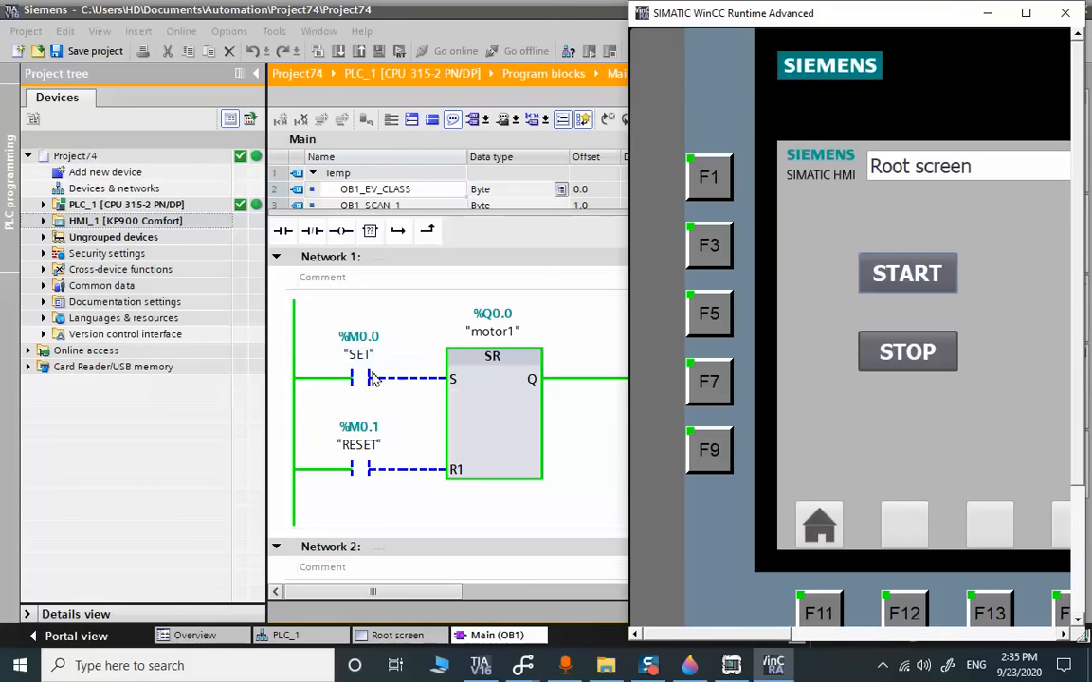
click(894, 349)
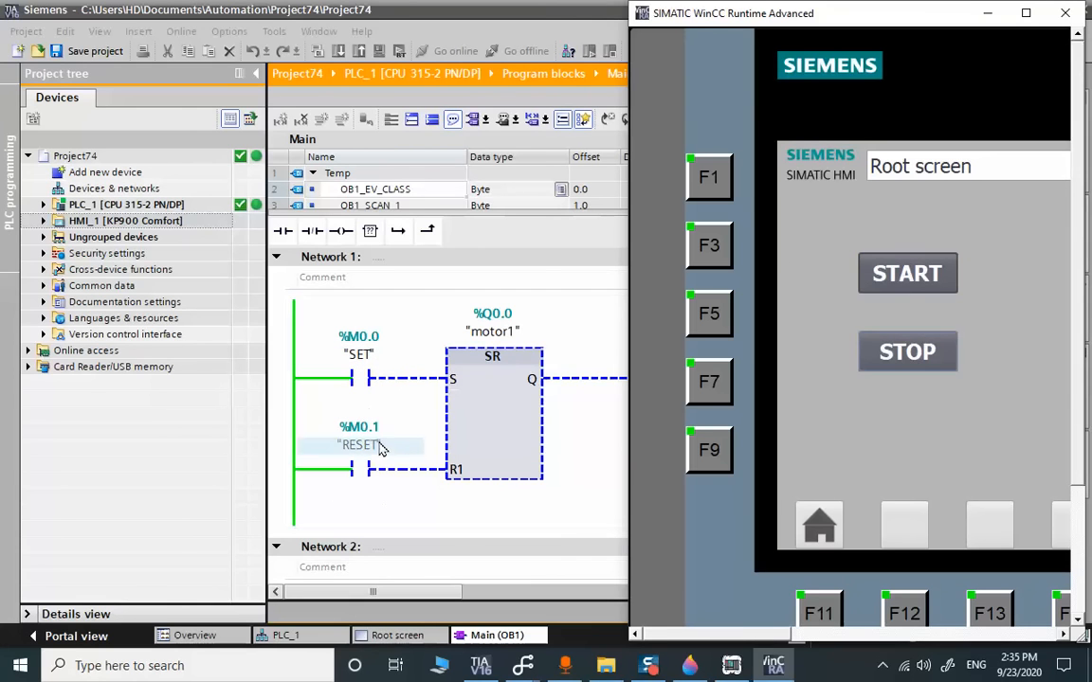
click(905, 267)
click(891, 352)
click(924, 275)
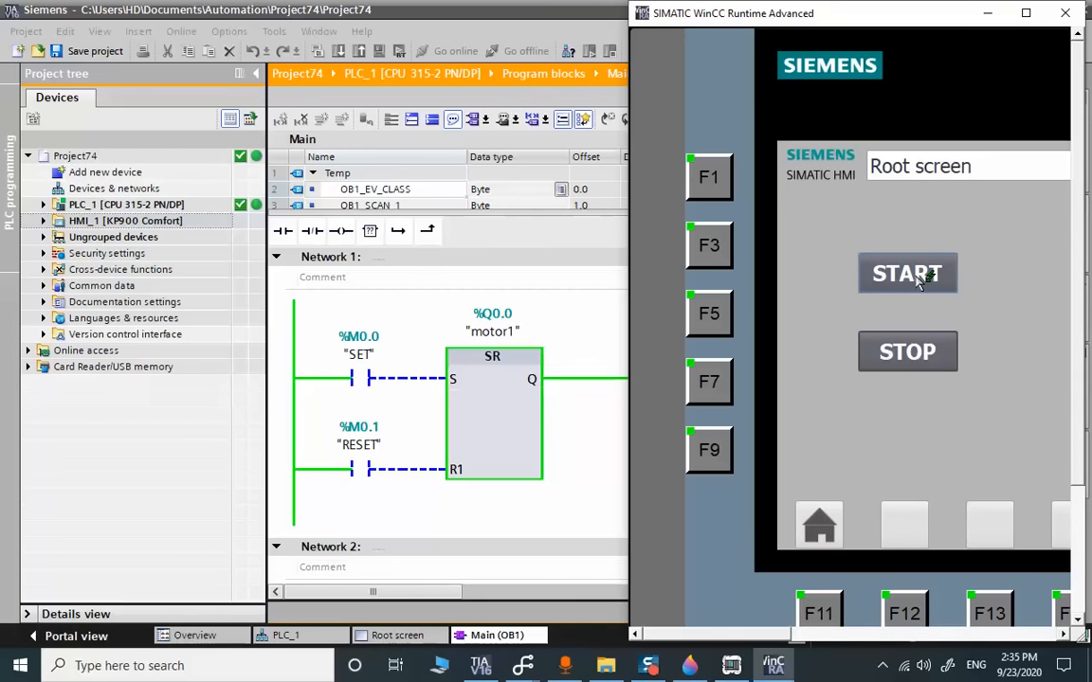
click(935, 352)
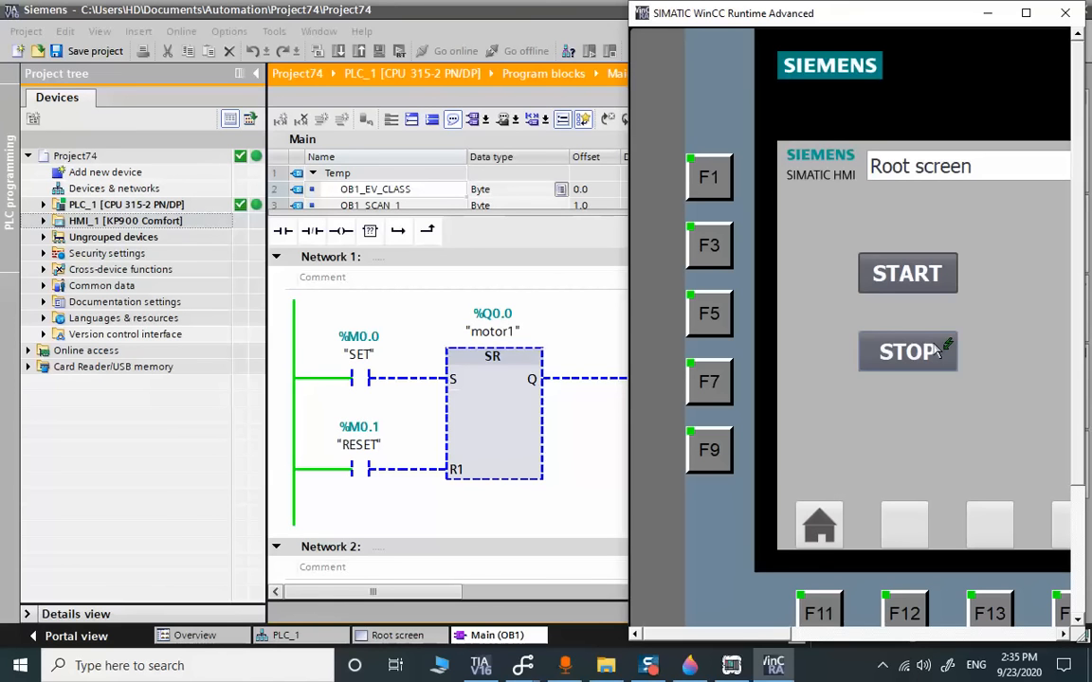
click(906, 276)
click(914, 352)
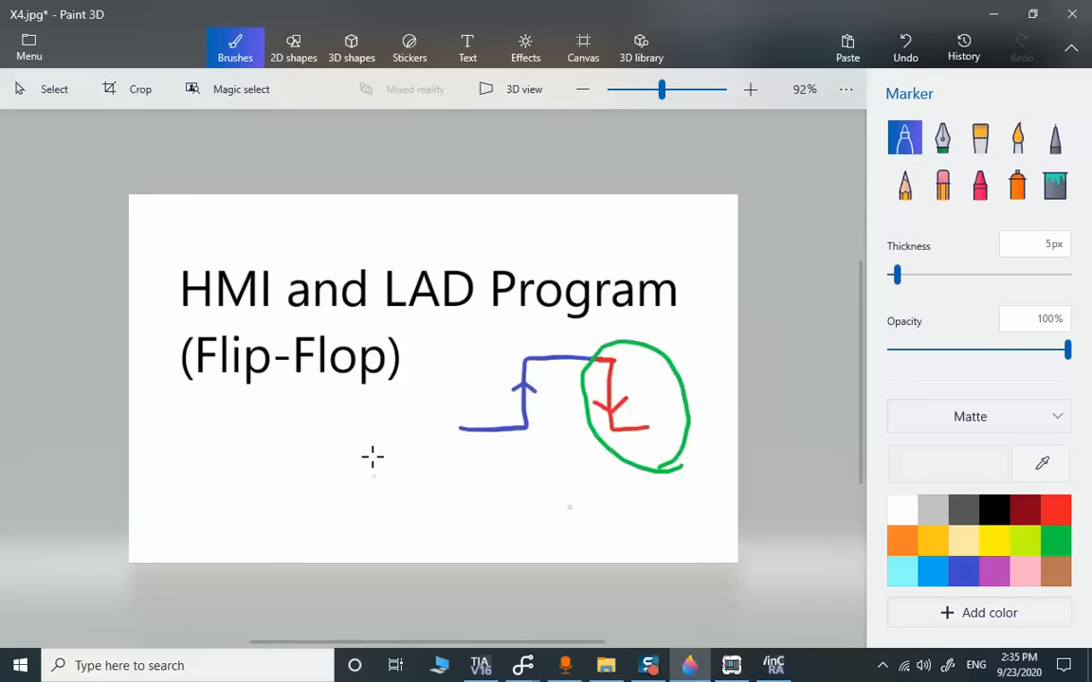
In Paint 3D, draw two red marker arrows on the pulse drawing, one at the low level before the rising edge and one at the falling edge
click(1051, 510)
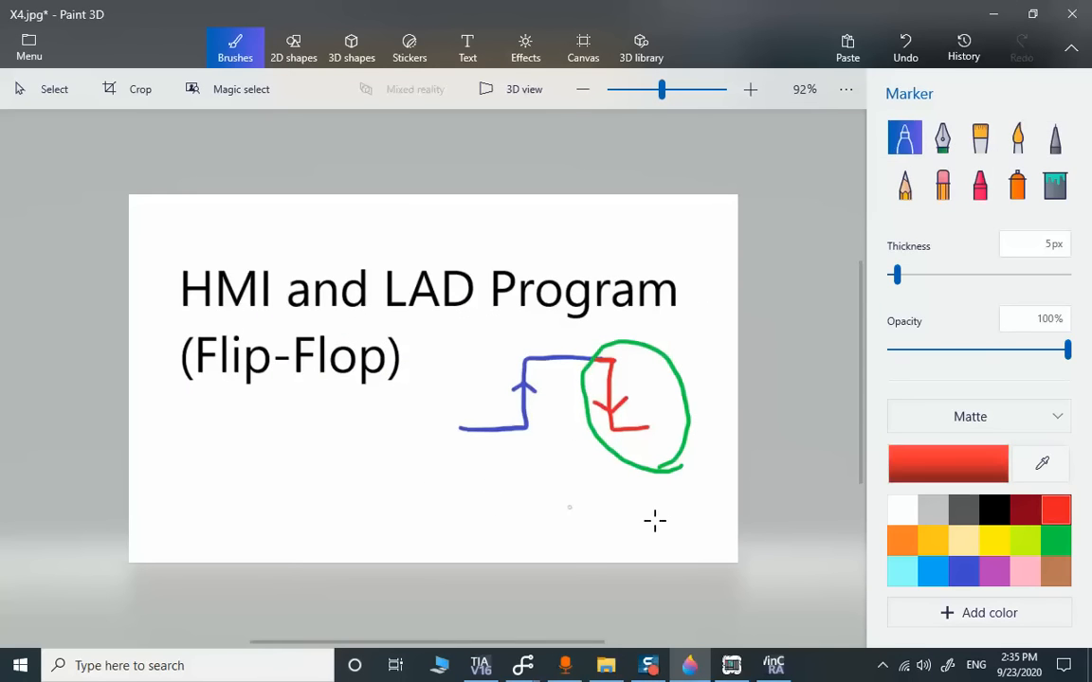
mouse_move(384, 508)
mouse_down()
mouse_move(481, 482)
mouse_move(479, 446)
mouse_move(518, 464)
mouse_up()
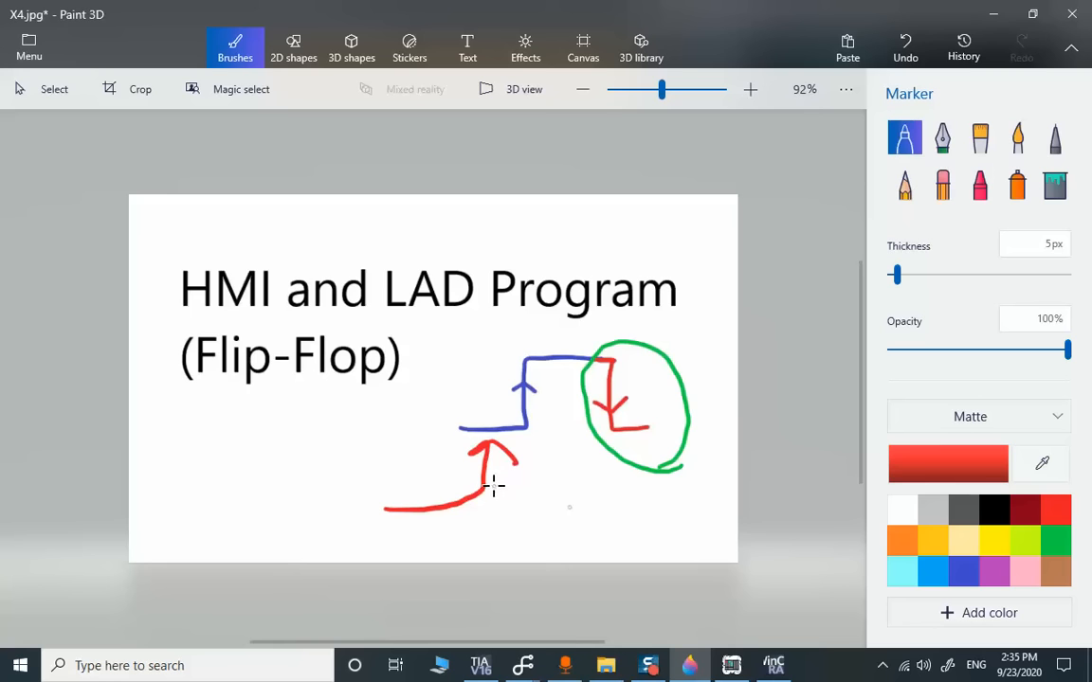
mouse_move(707, 319)
mouse_down()
mouse_move(641, 399)
mouse_move(658, 409)
mouse_up()
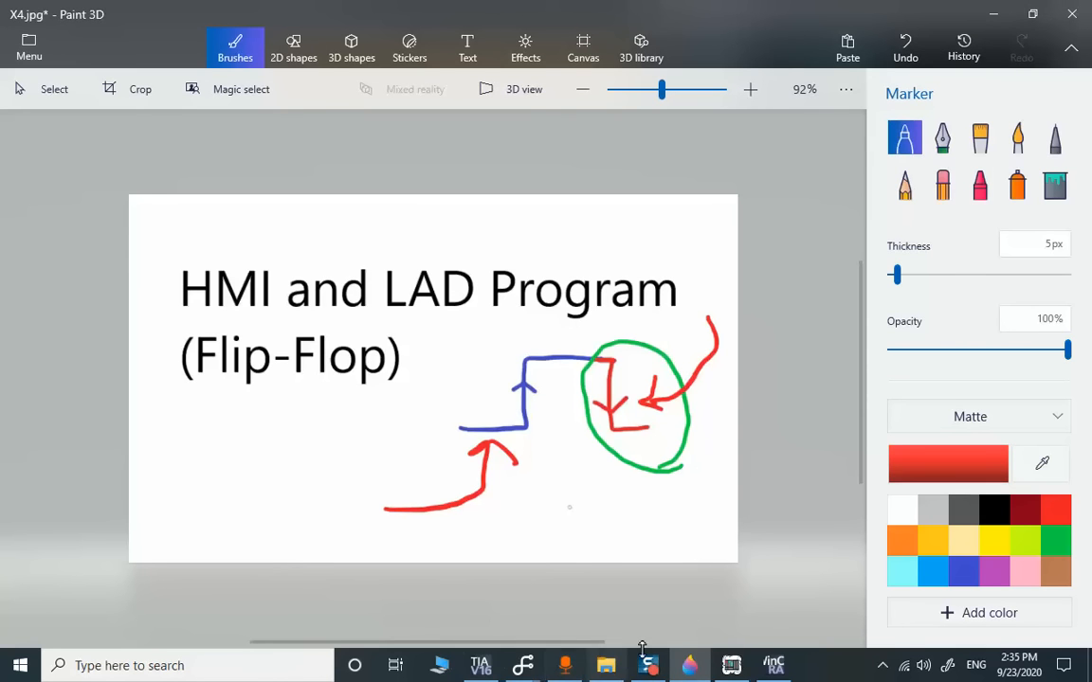
Switch to WinCC Runtime Advanced and maximize its window showing the Root screen
click(773, 666)
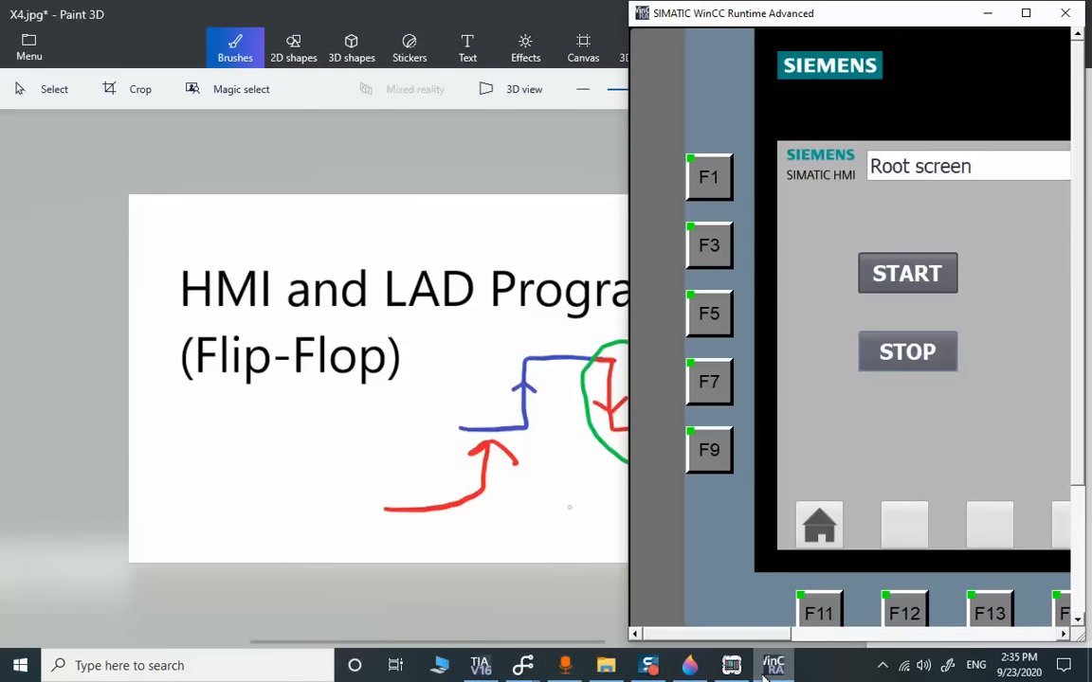
click(1025, 13)
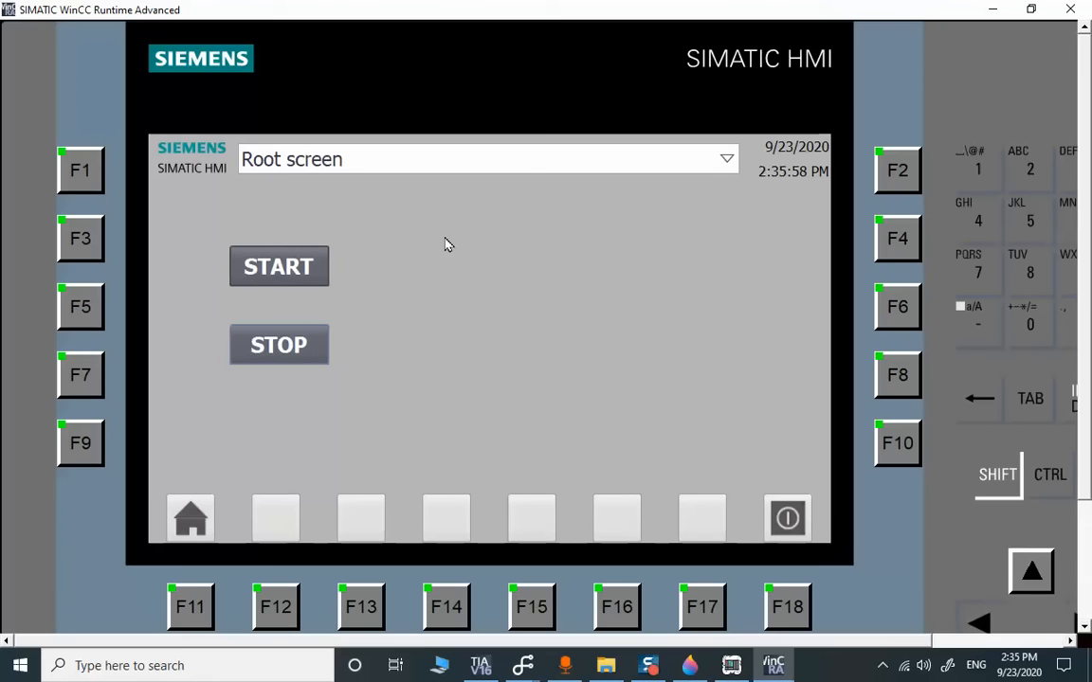